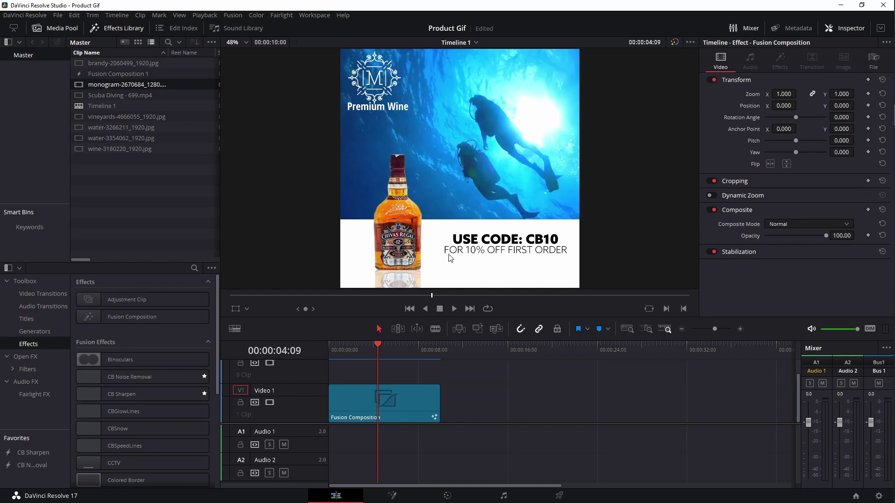
- Preview the finished product ad by scrubbing through the first few seconds of the timeline
drag(377, 346, 343, 346)
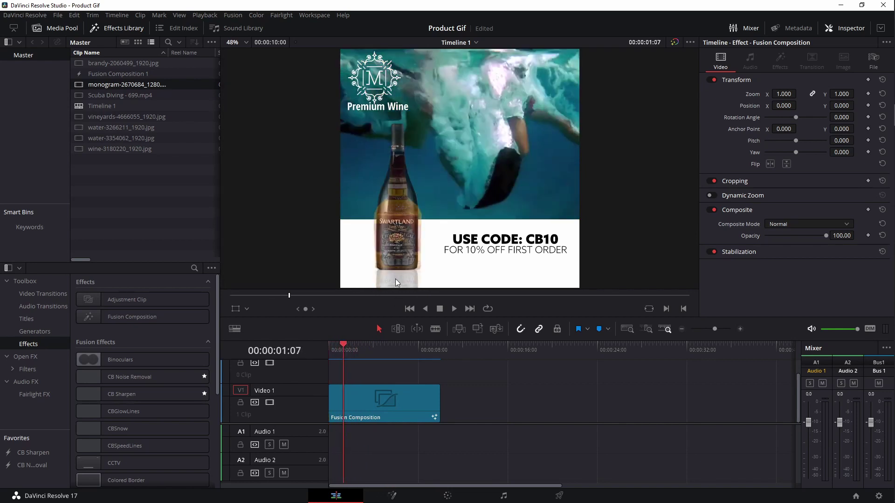
mouse_move(344, 346)
mouse_down()
mouse_move(363, 351)
mouse_move(353, 351)
mouse_up()
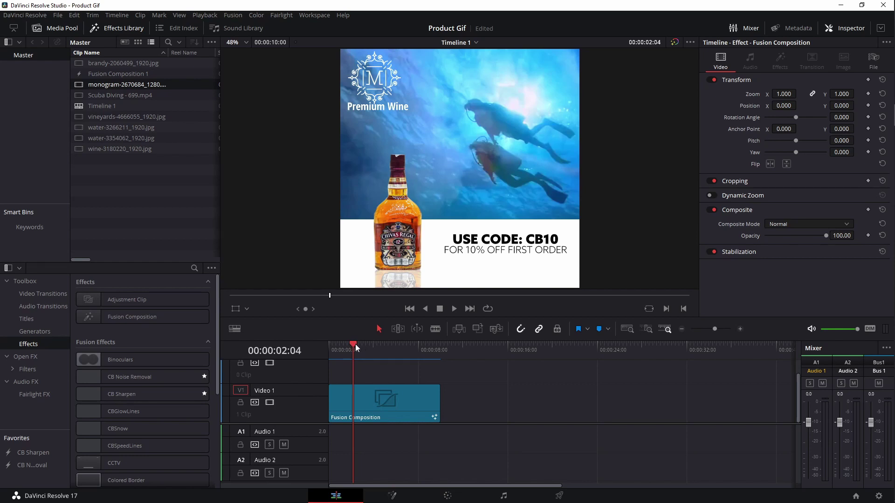
drag(354, 344, 362, 347)
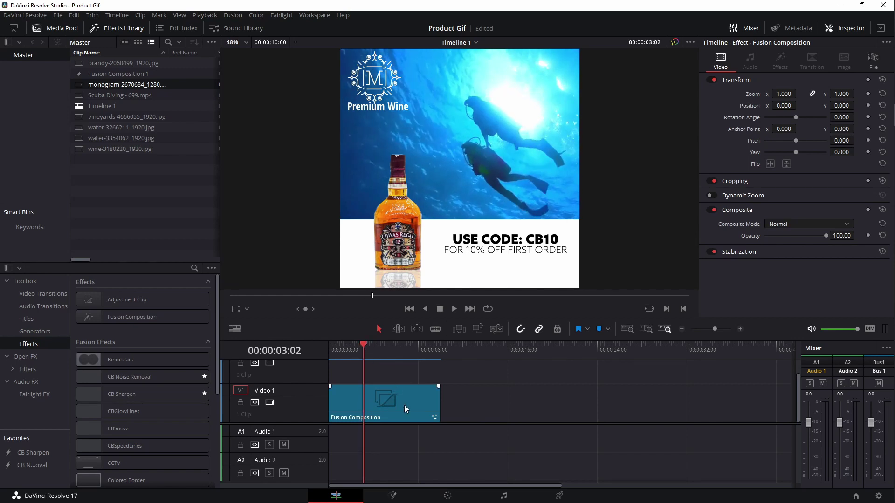
- Move the existing Fusion composition clip along Video 1 to start at about 18 seconds, and return the playhead to the timeline's start
drag(387, 398, 586, 400)
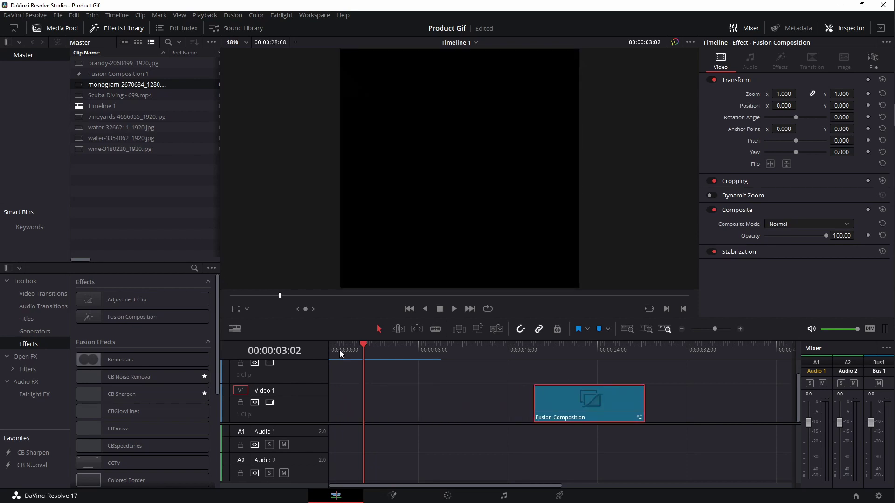
drag(363, 345, 312, 344)
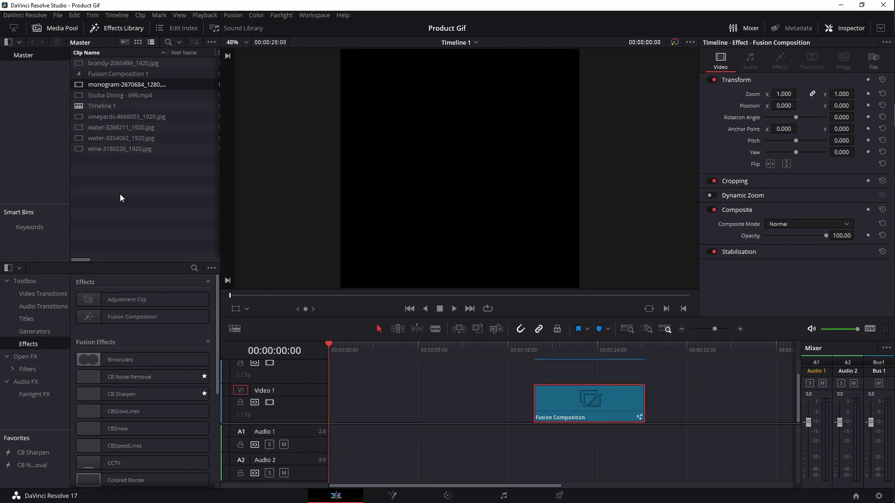
- Create a new Fusion composition clip in the media pool with a duration of 10 seconds at 24 fps
right_click(114, 181)
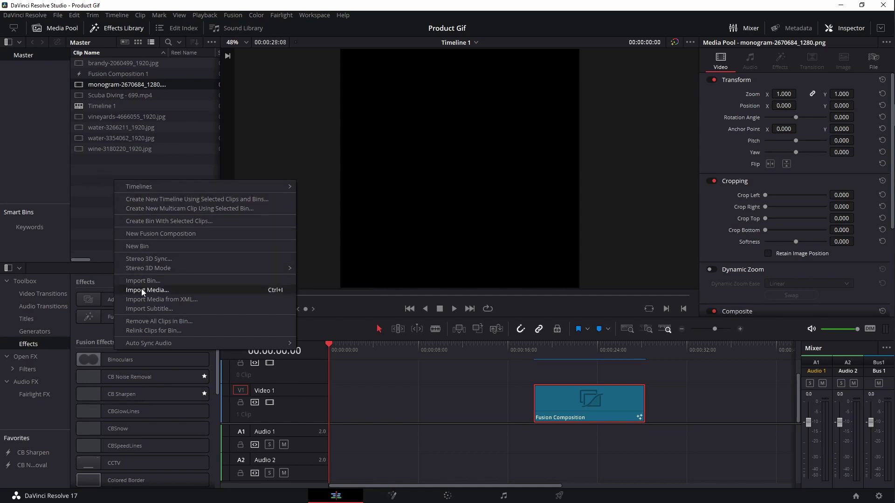
click(142, 234)
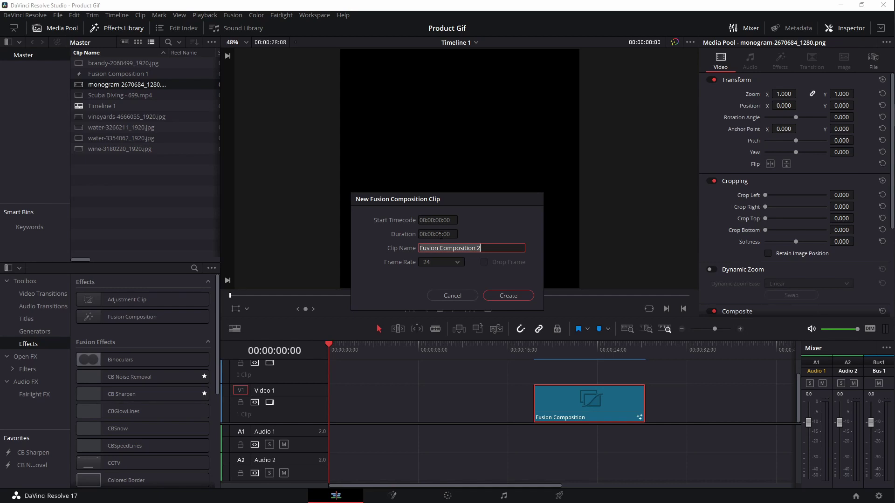
click(442, 234)
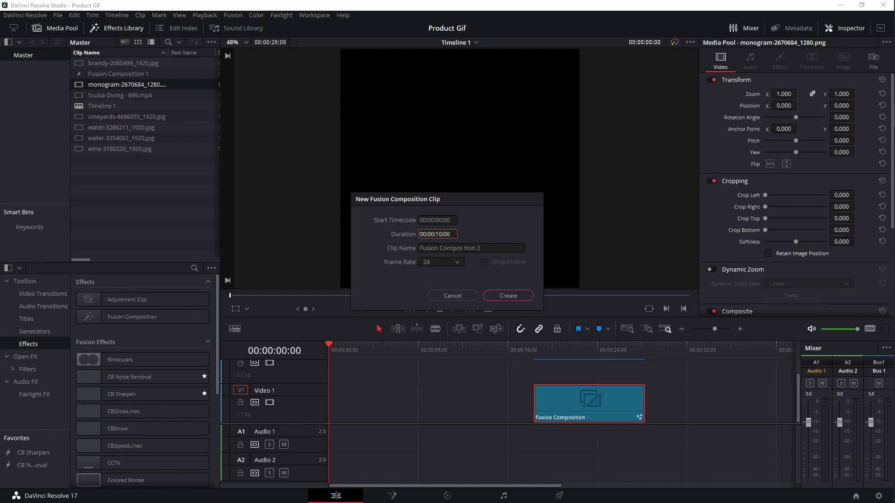
click(499, 299)
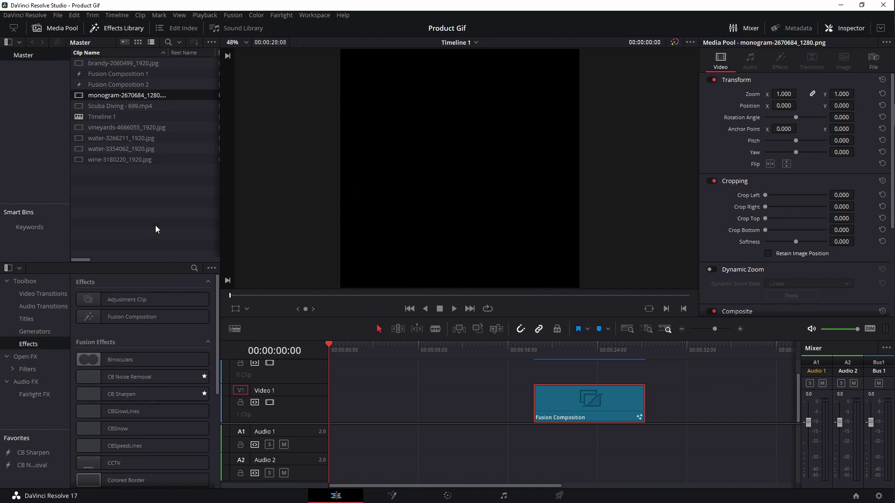
- Place Fusion Composition 2 at the start of Video 1, with the playhead over it, and select it
drag(94, 88, 325, 404)
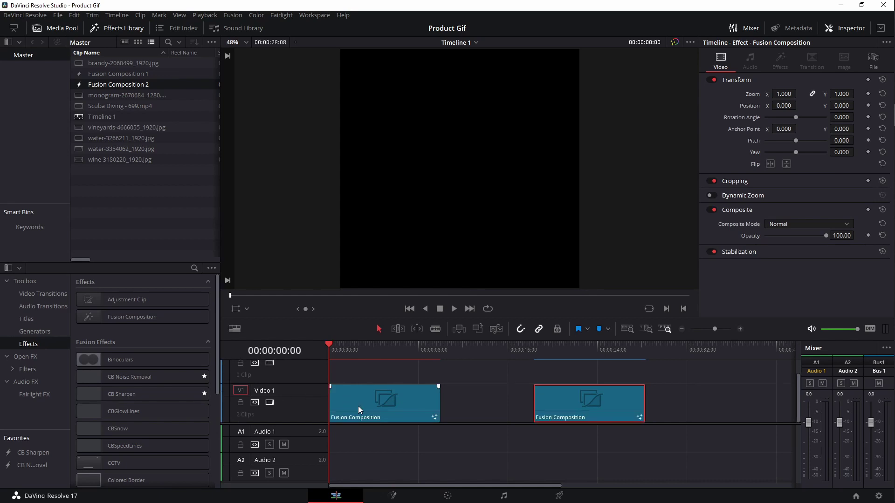
click(341, 344)
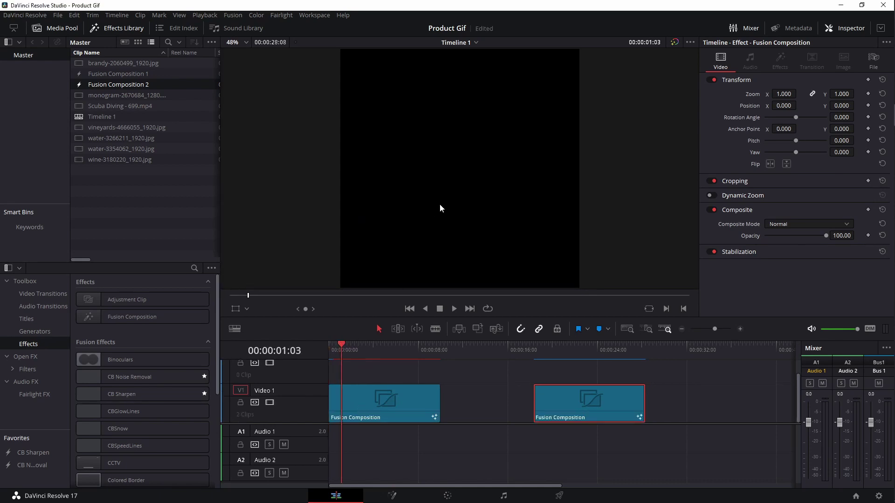
click(399, 389)
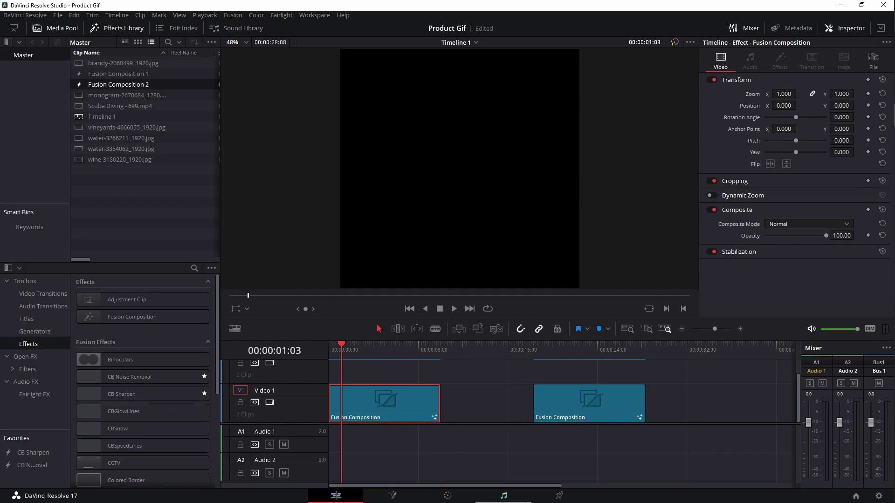
- Set the project's timeline resolution to Custom at 1080 x 1080 and save the project settings
click(879, 496)
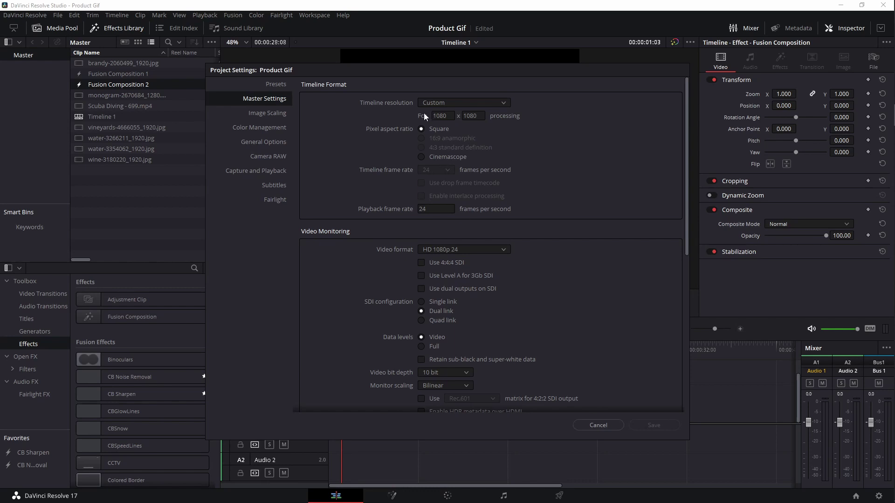
click(496, 102)
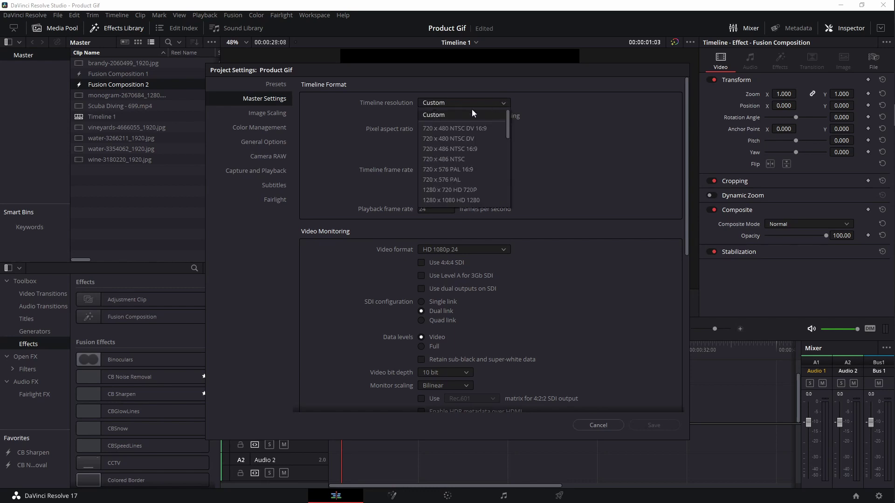
scroll(451, 188, down, 3)
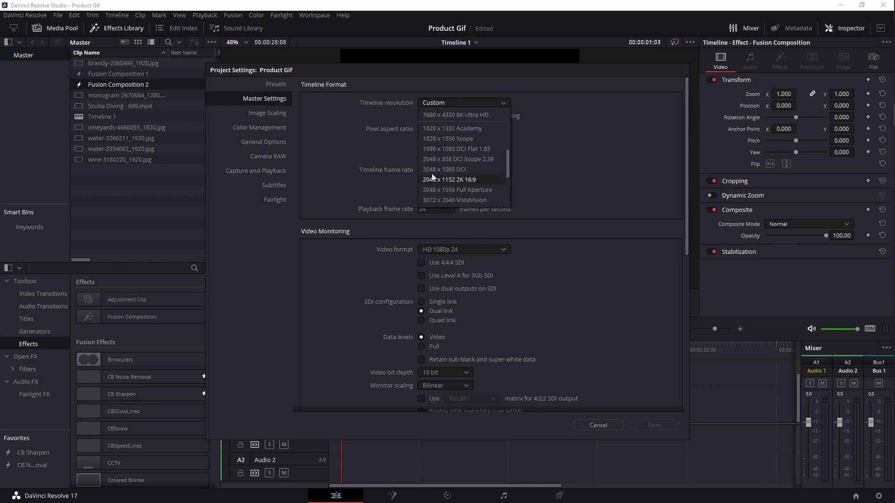
click(432, 150)
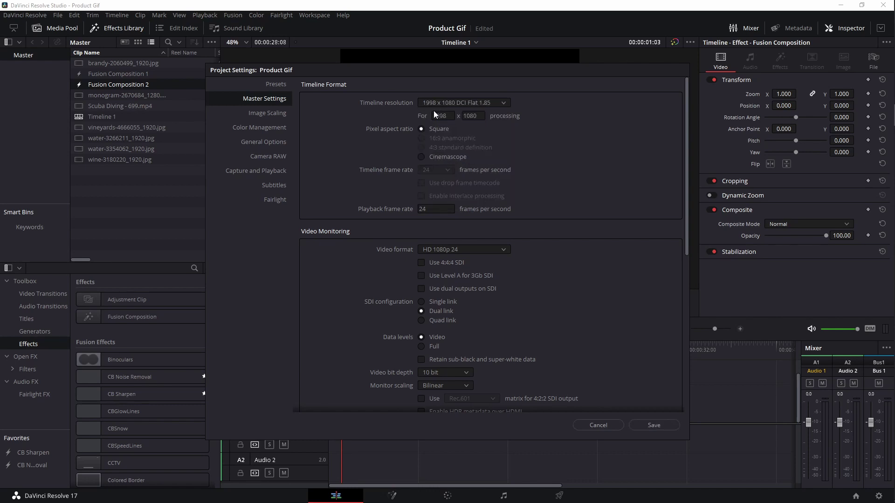
click(452, 102)
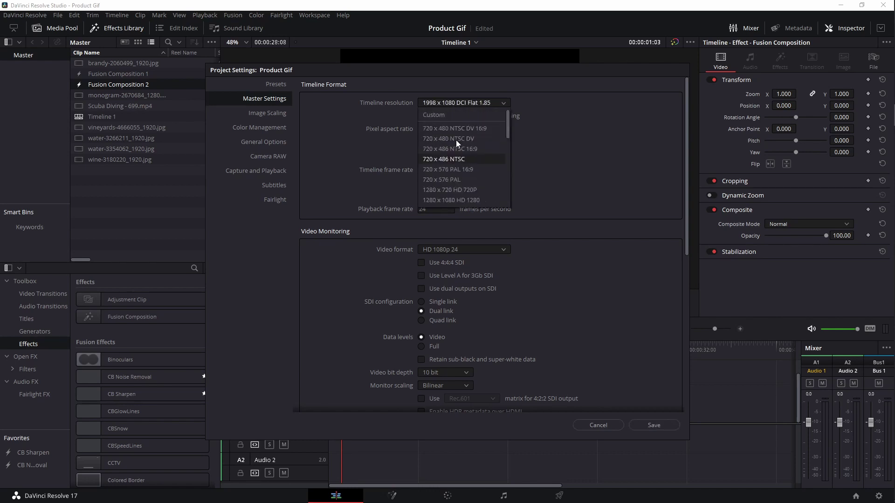
click(440, 108)
click(484, 102)
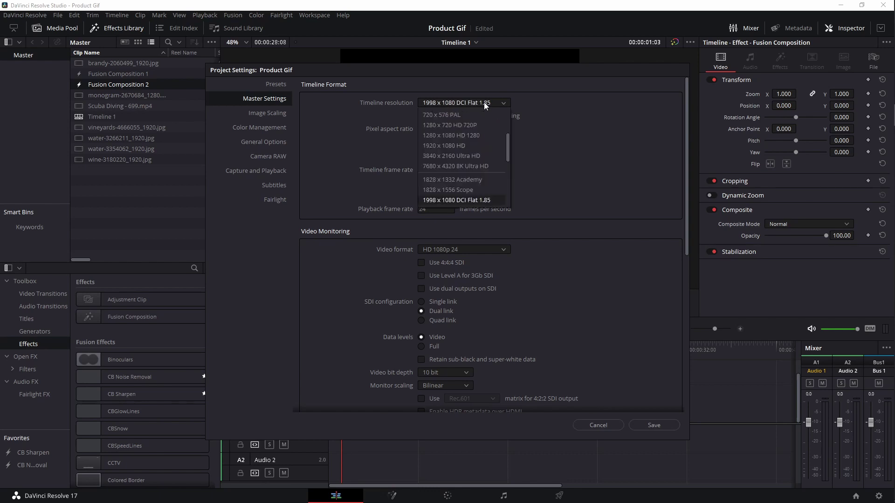
click(449, 116)
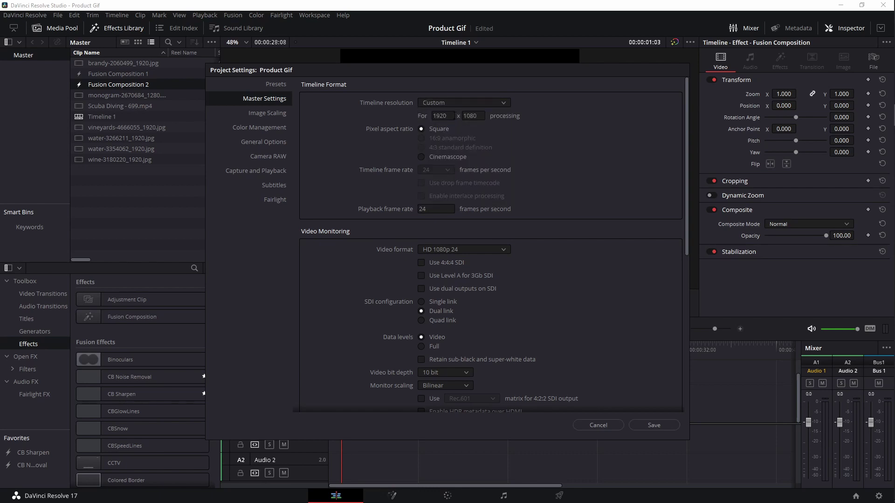
drag(452, 116, 418, 116)
click(554, 141)
click(656, 425)
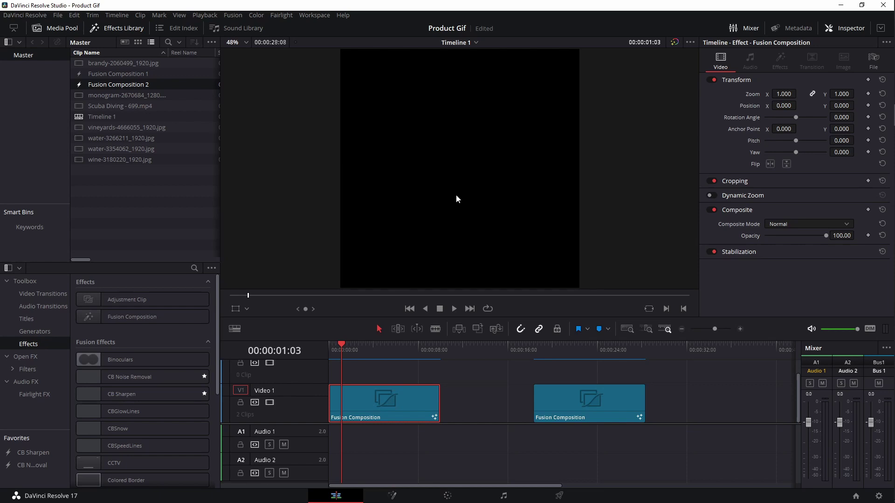
- Open the new composition at the start of the timeline on the Fusion page
click(391, 496)
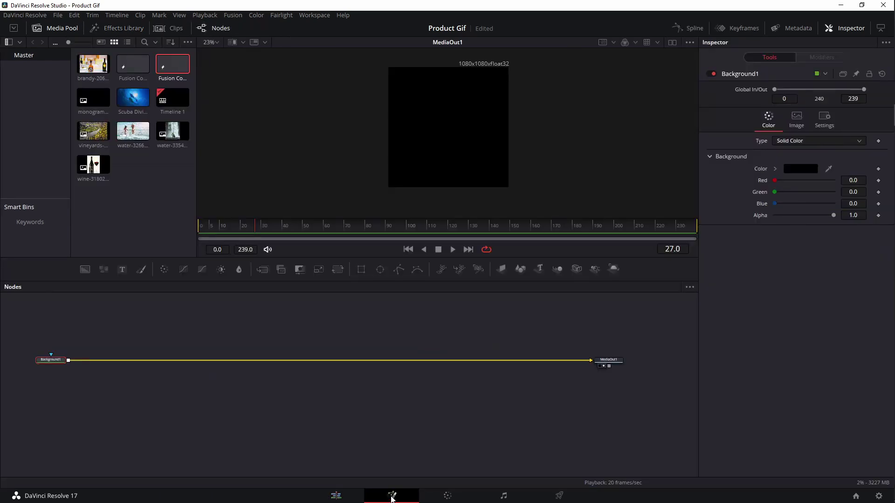
drag(274, 422, 283, 421)
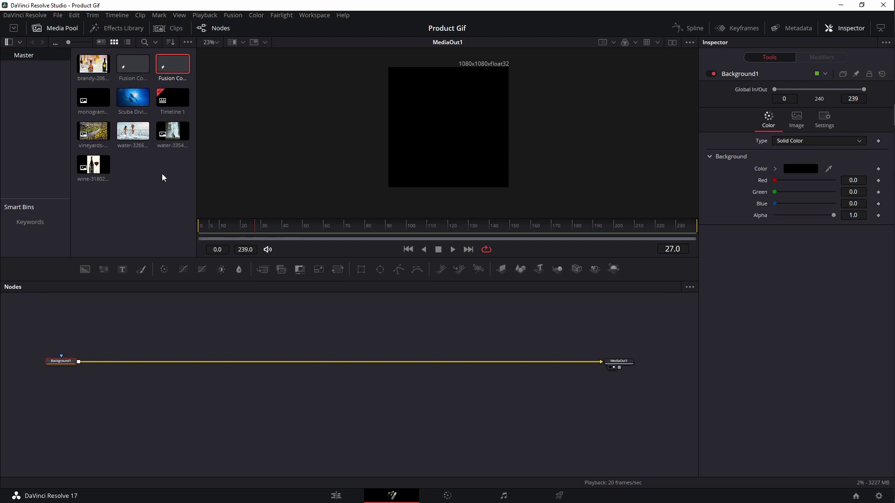
- Import the 5NoiseRemoval.jpg image from the Desktop folder into the media pool and delete it again
right_click(147, 181)
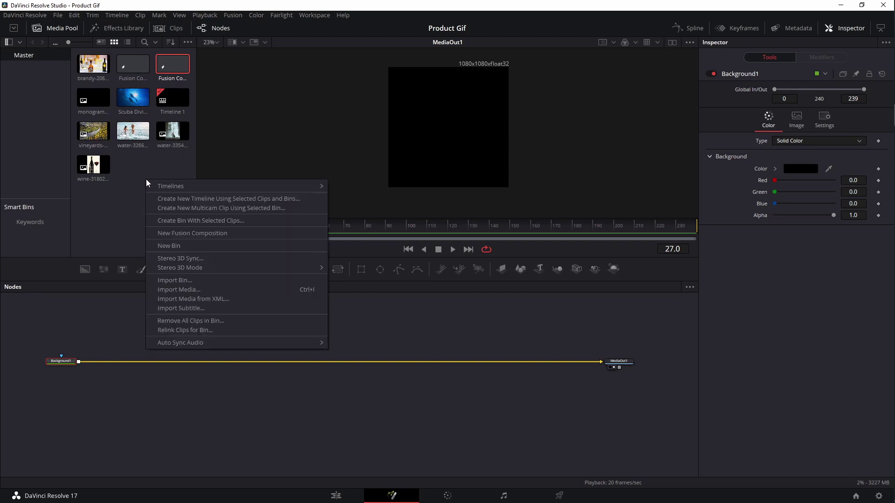
click(173, 289)
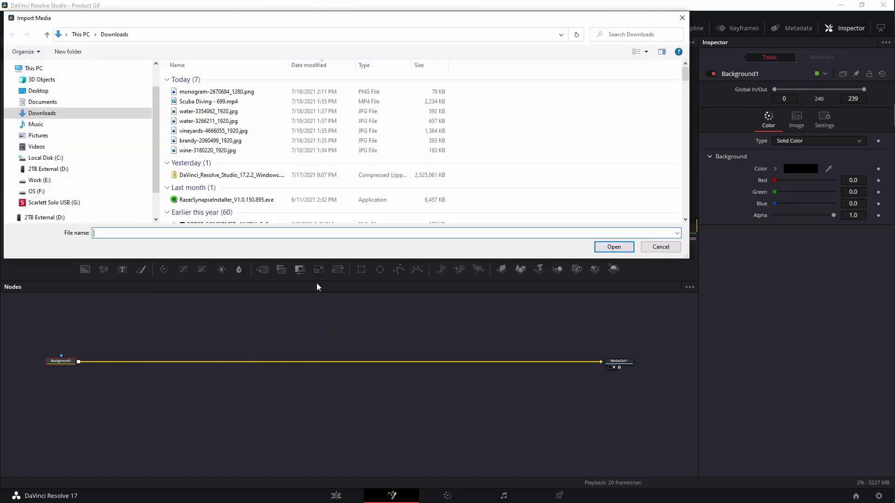
click(40, 92)
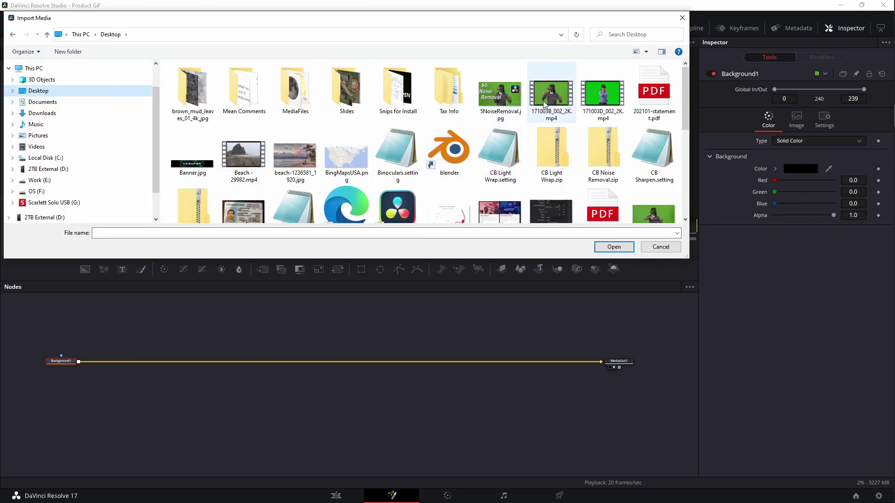
click(501, 97)
double_click(501, 97)
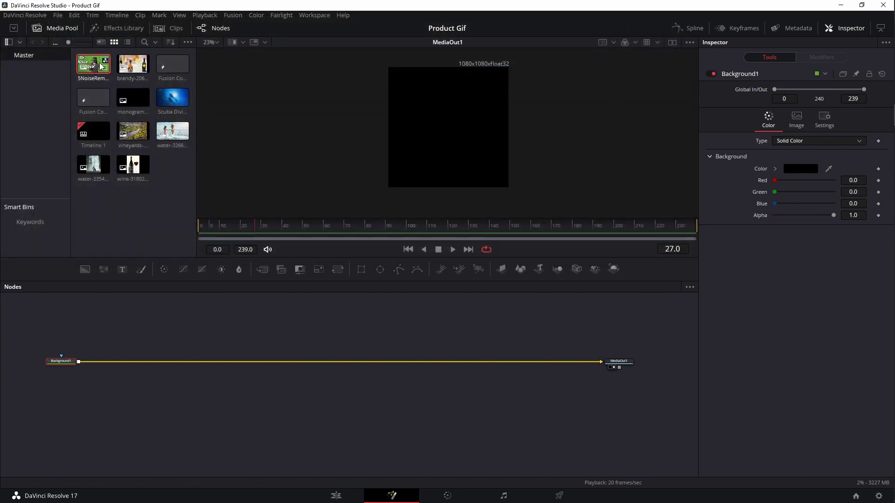
key(Delete)
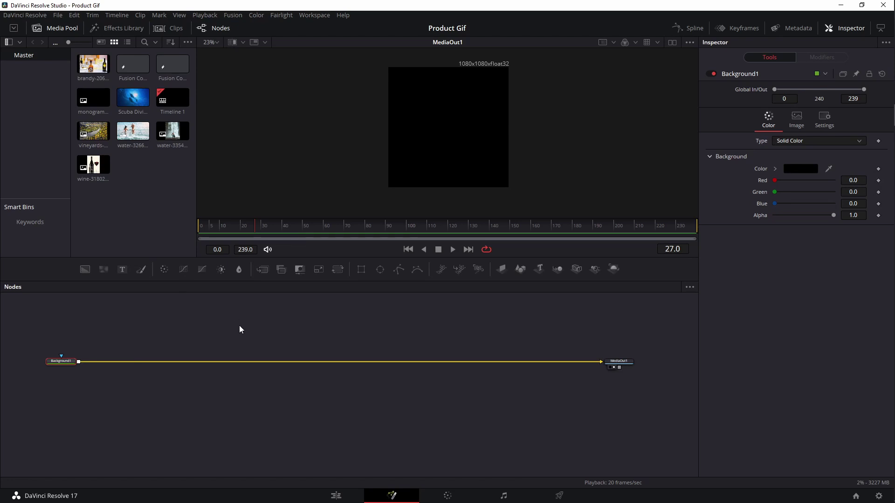
click(251, 329)
drag(279, 317, 286, 373)
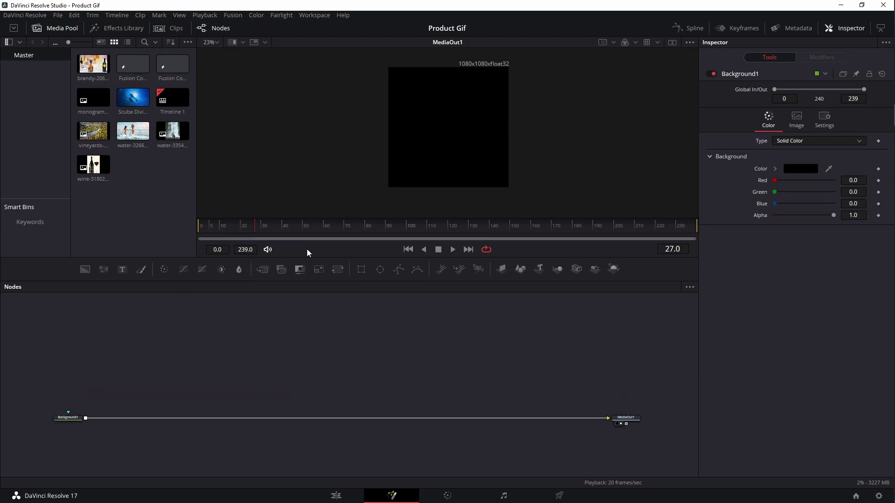
drag(234, 232, 210, 232)
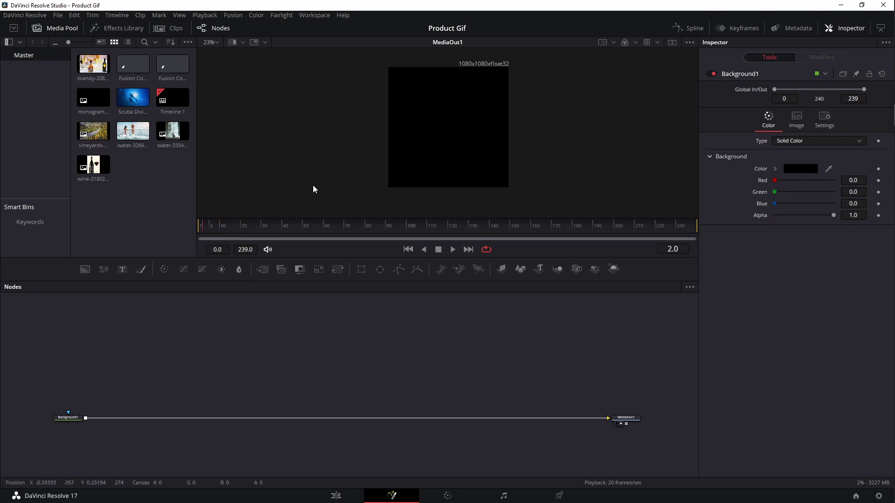
drag(603, 230, 439, 226)
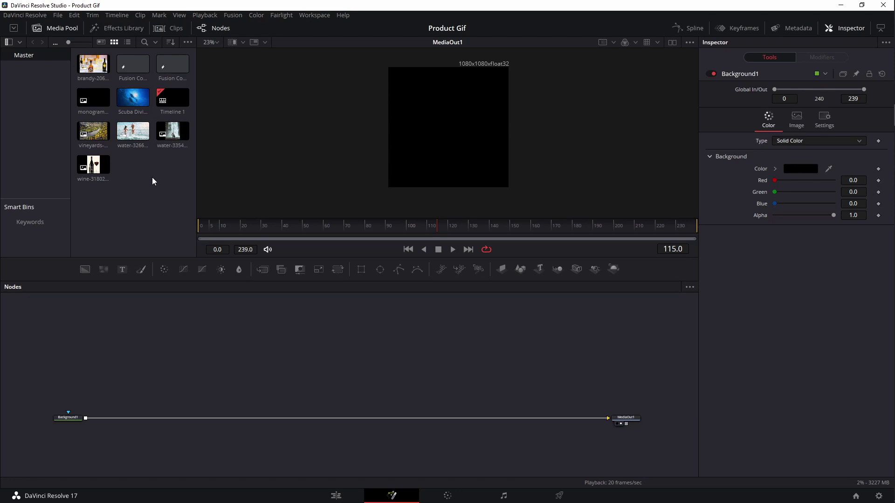
- Add the Scuba Diving - 699.mp4 clip to the node graph above the background node and show it in the viewer
click(133, 103)
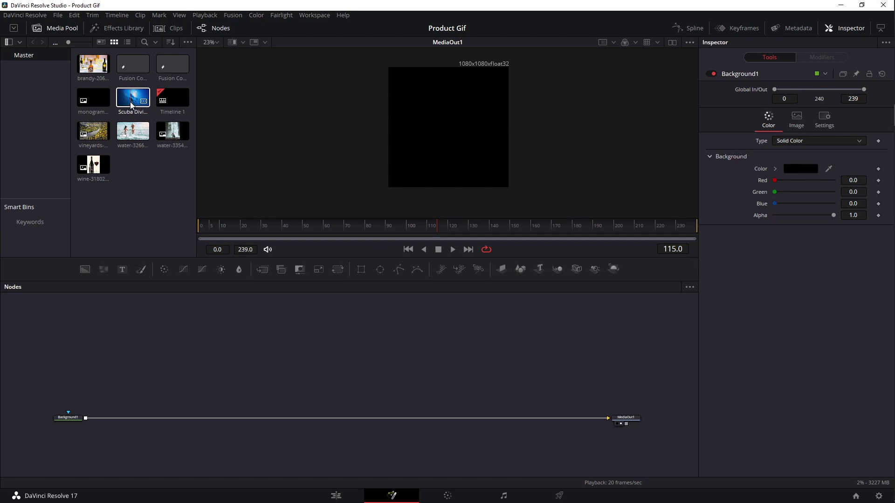
drag(140, 106, 145, 330)
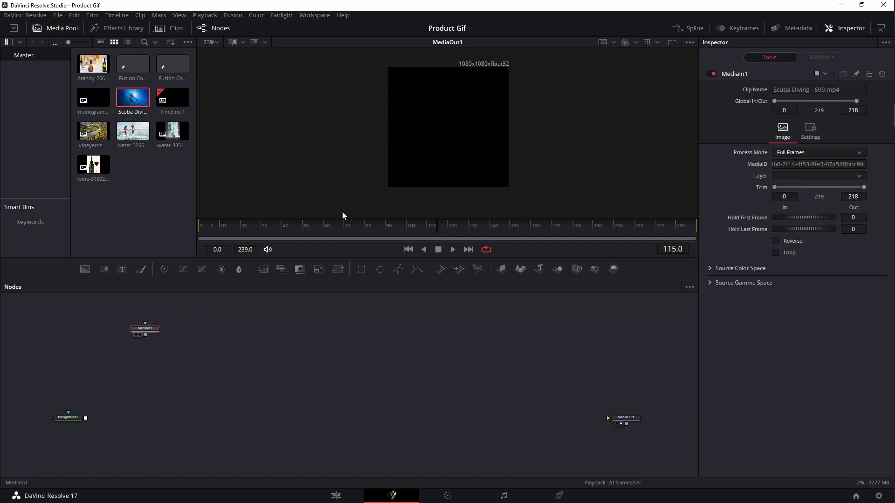
key(1)
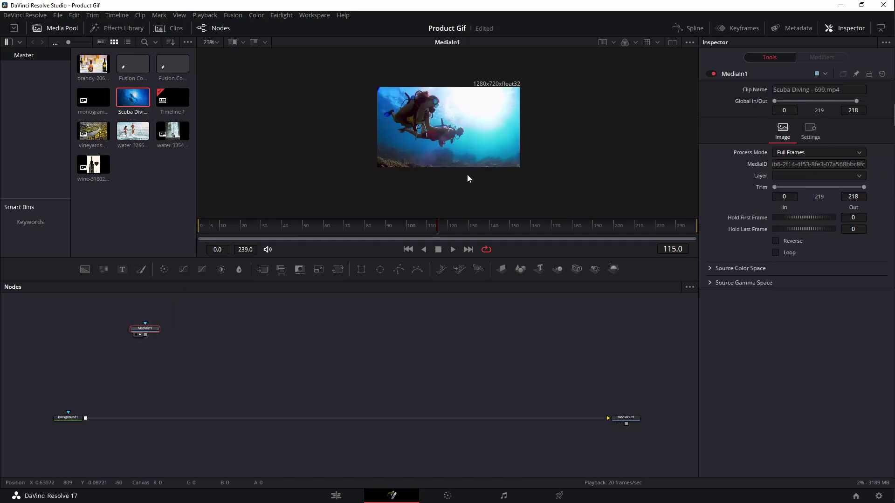
- Play the scuba diving clip from its first frame to review its different shots
key(space)
drag(524, 222, 195, 227)
key(space)
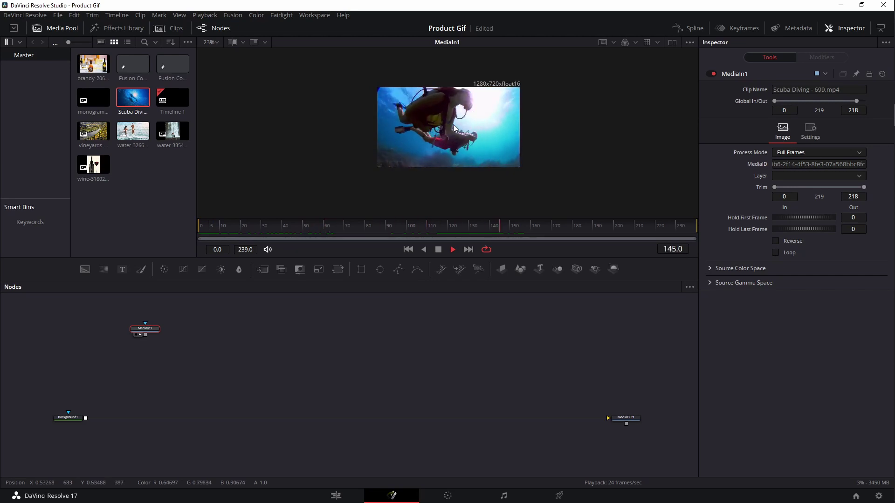
key(space)
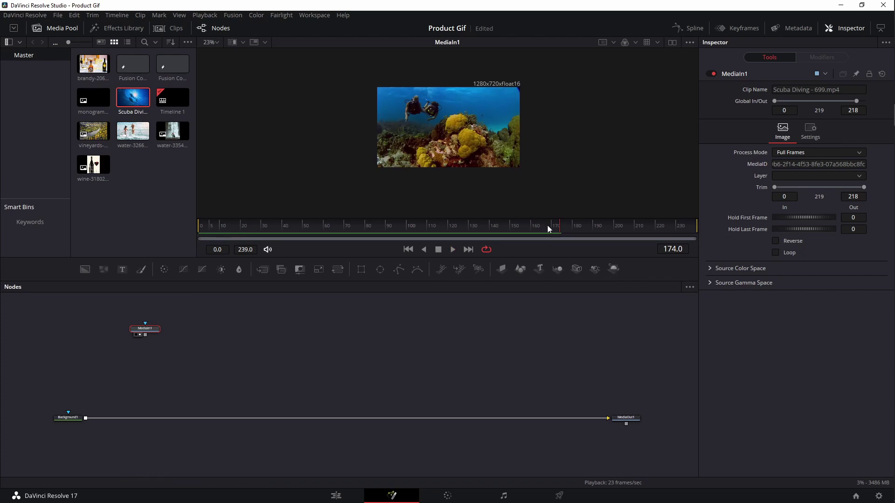
- Return to the first frame, merge the scuba diving clip over the background node, and show MediaOut1 in the viewer
drag(560, 225, 197, 229)
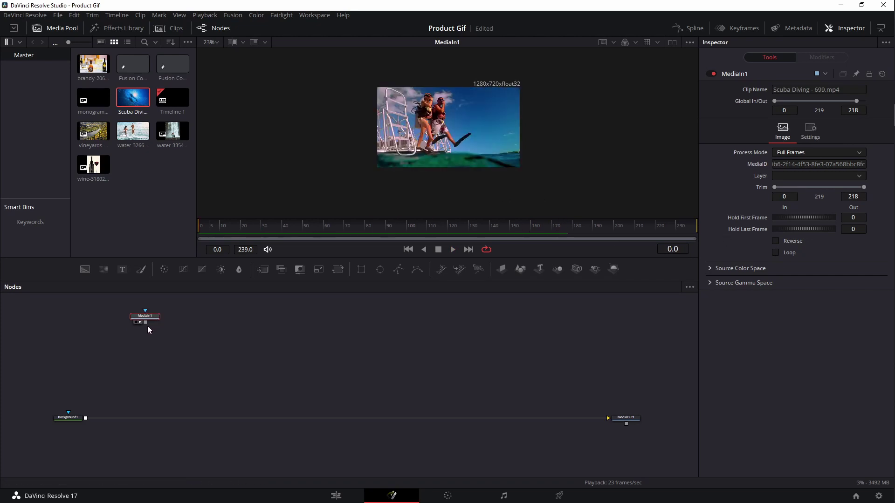
drag(145, 322, 85, 419)
drag(628, 418, 457, 130)
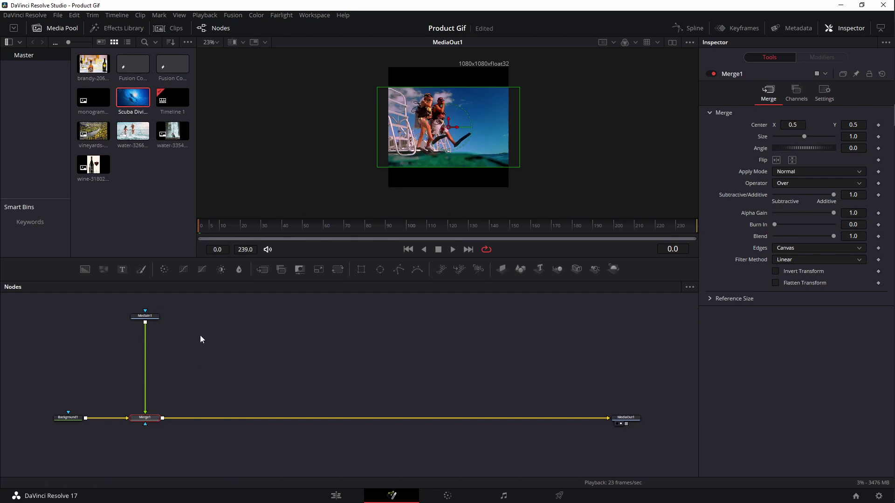
- Add a Transform node after the scuba clip with size 1.25 and center about X 0.64, Y 0.63, and preview the framing
click(148, 317)
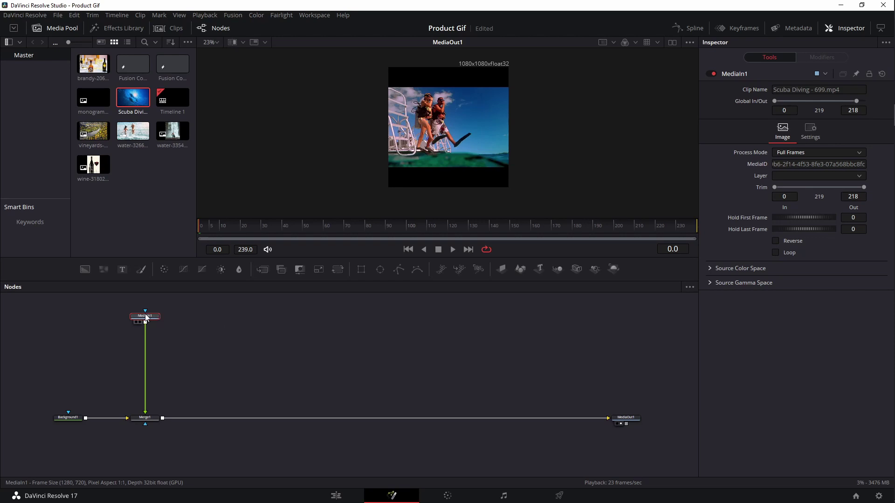
click(339, 269)
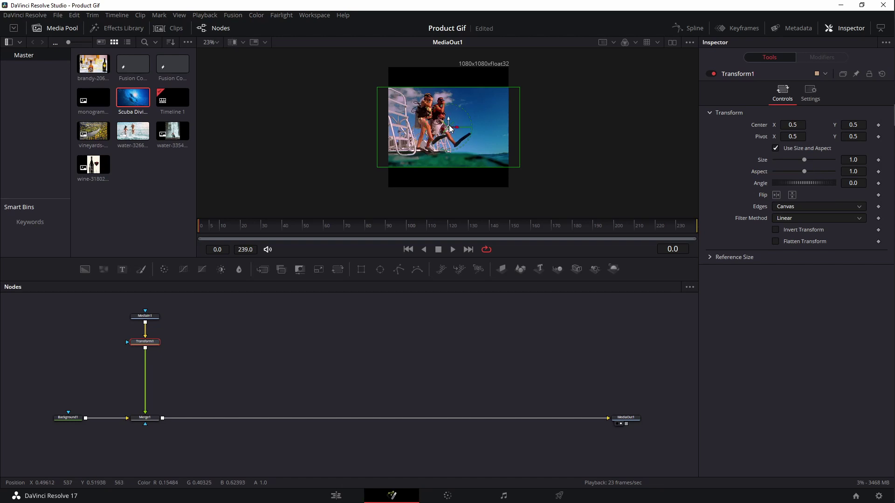
mouse_move(449, 125)
mouse_down()
mouse_move(450, 99)
mouse_move(459, 129)
mouse_up()
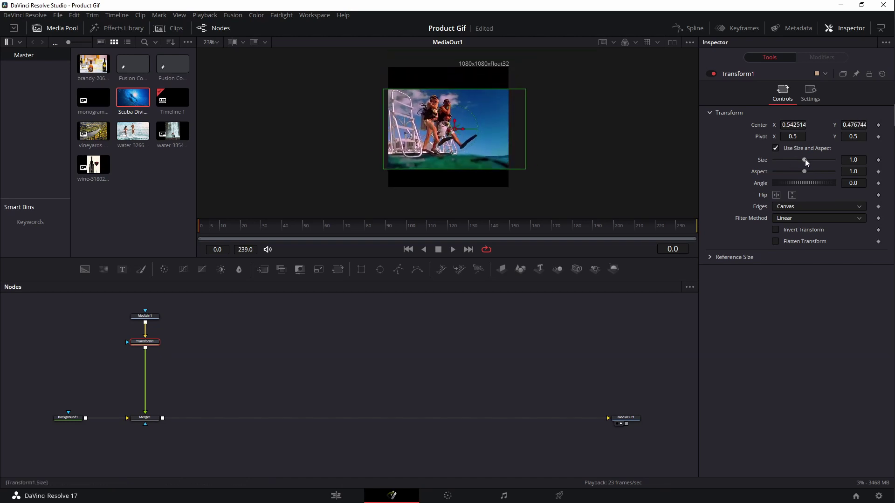
drag(804, 159, 805, 159)
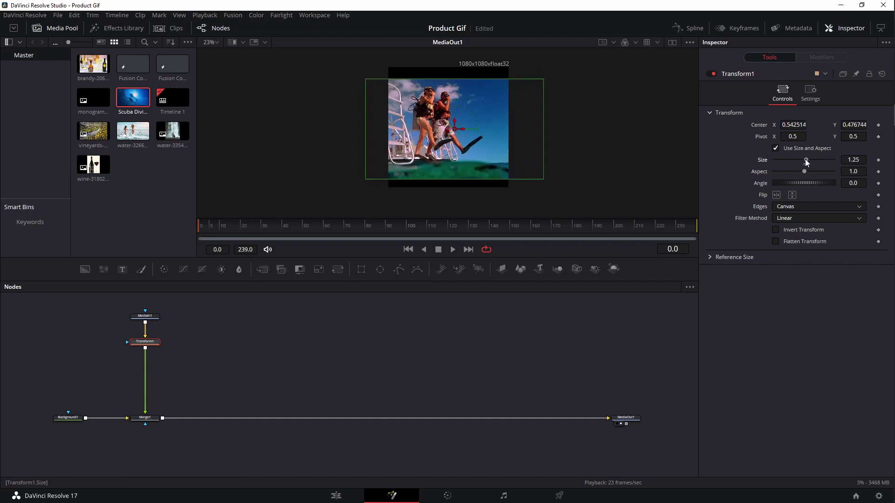
click(846, 28)
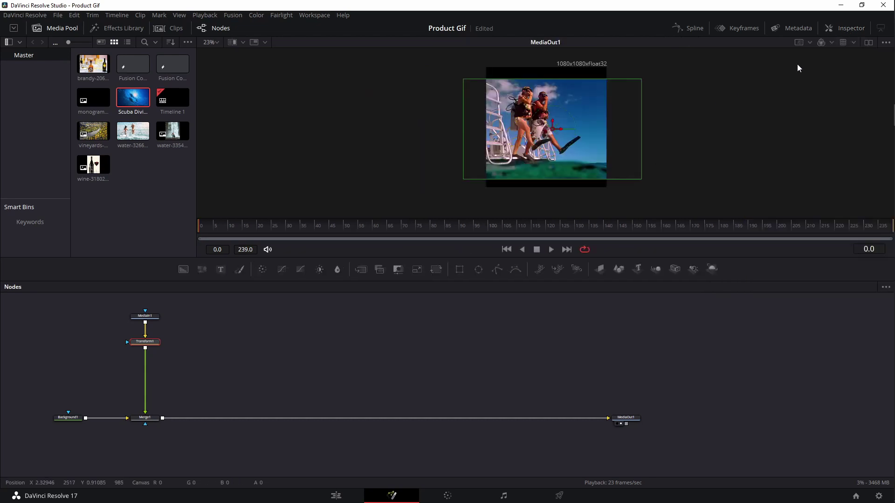
click(847, 26)
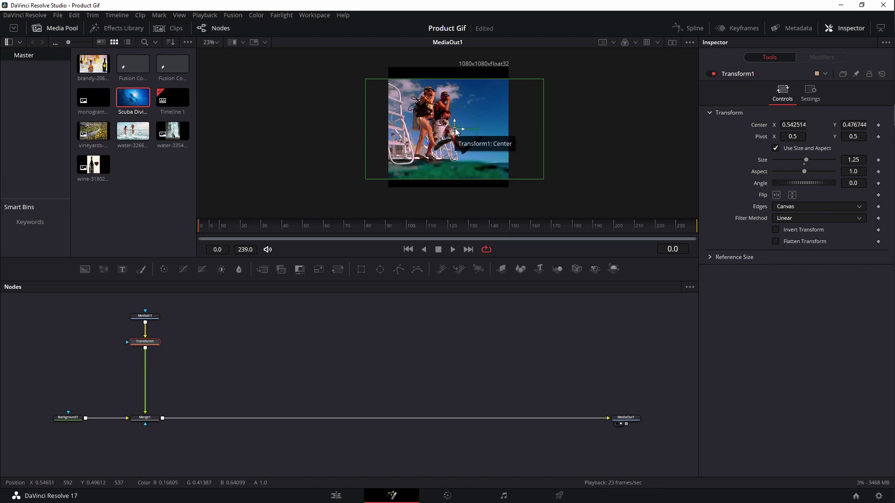
drag(457, 136, 470, 119)
key(space)
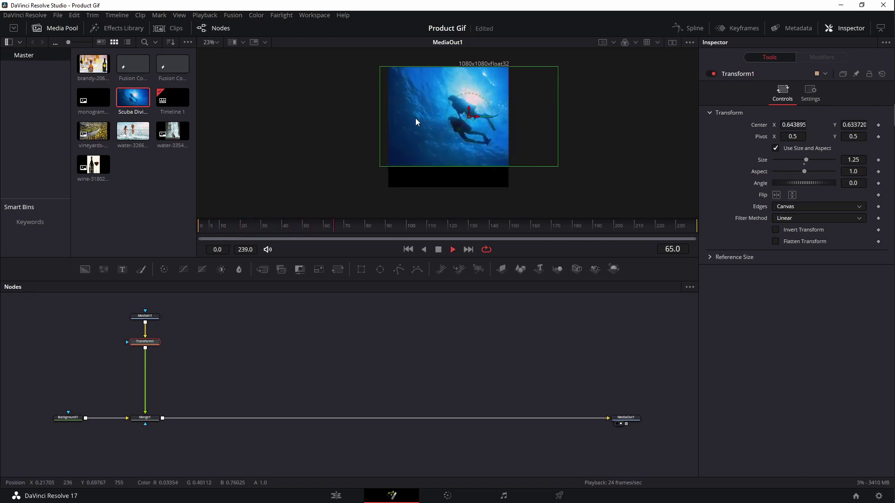
key(space)
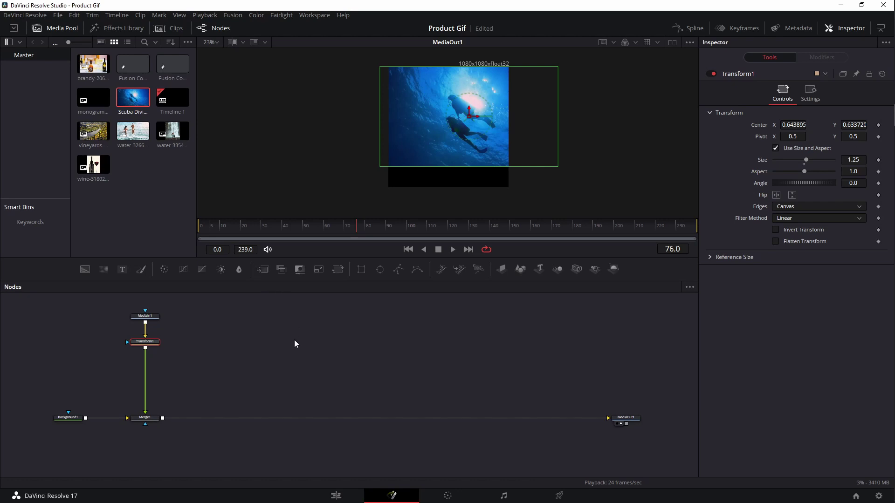
drag(206, 229, 194, 229)
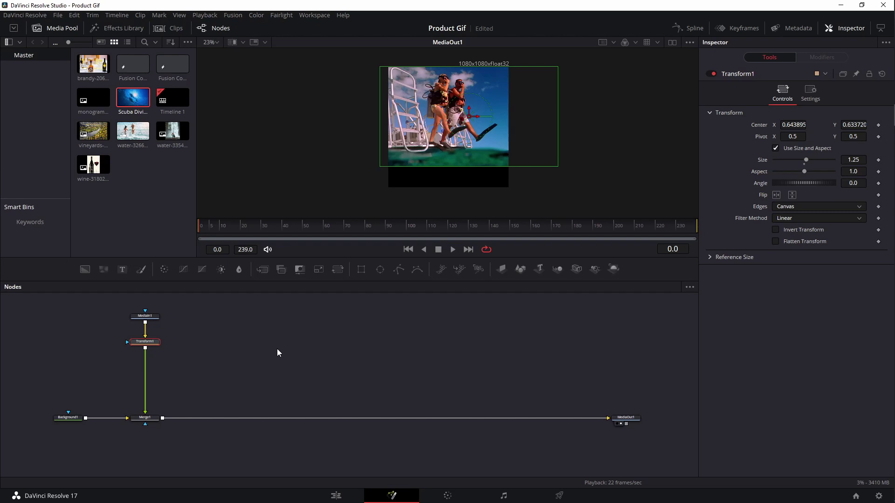
- Add a second background node beside the clip's node, color it white (#ffffff), and merge it between Merge1 and MediaOut1
drag(303, 430, 285, 430)
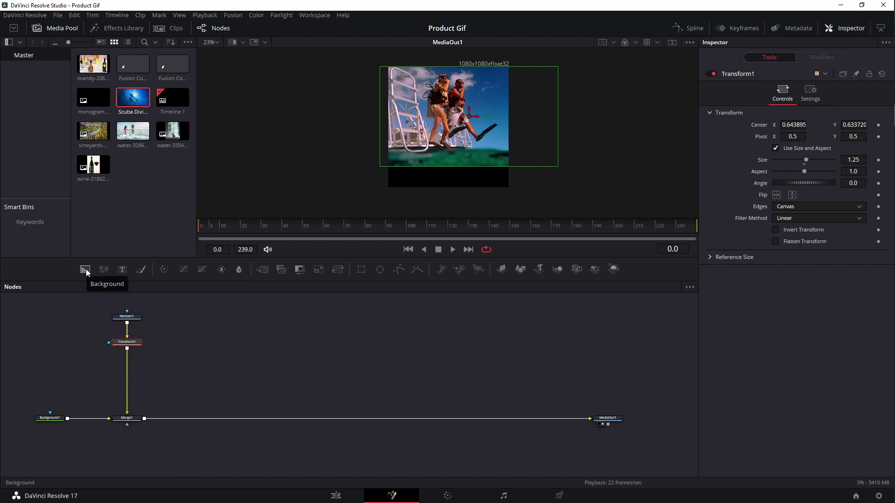
drag(86, 270, 149, 283)
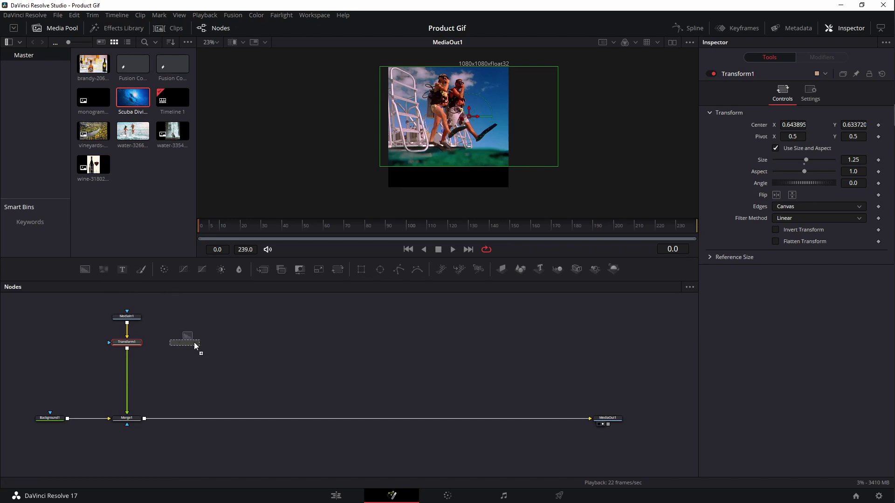
drag(201, 328, 205, 316)
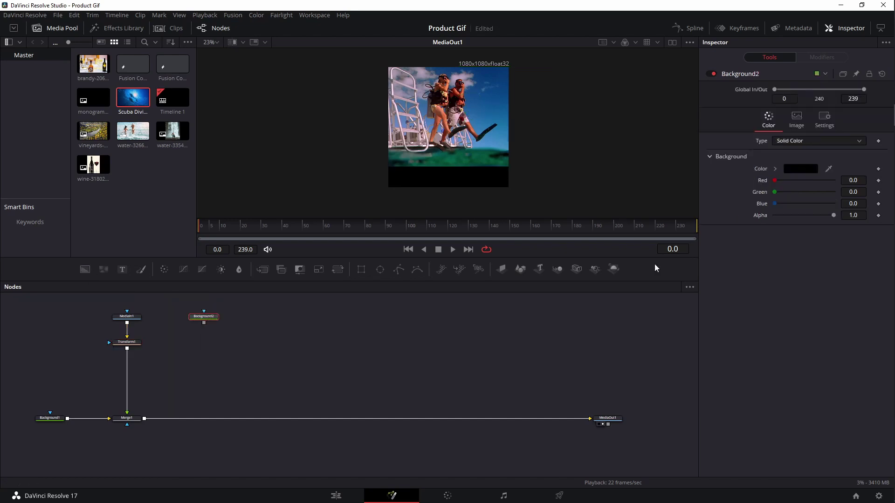
click(810, 169)
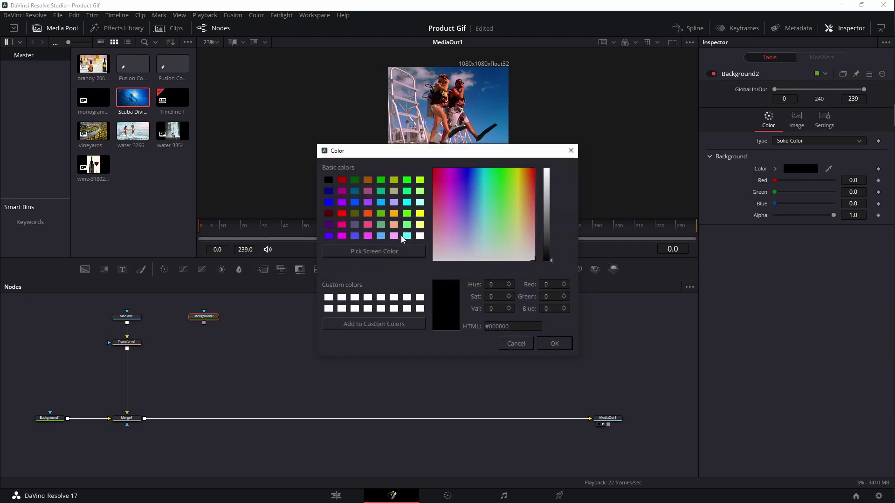
click(420, 237)
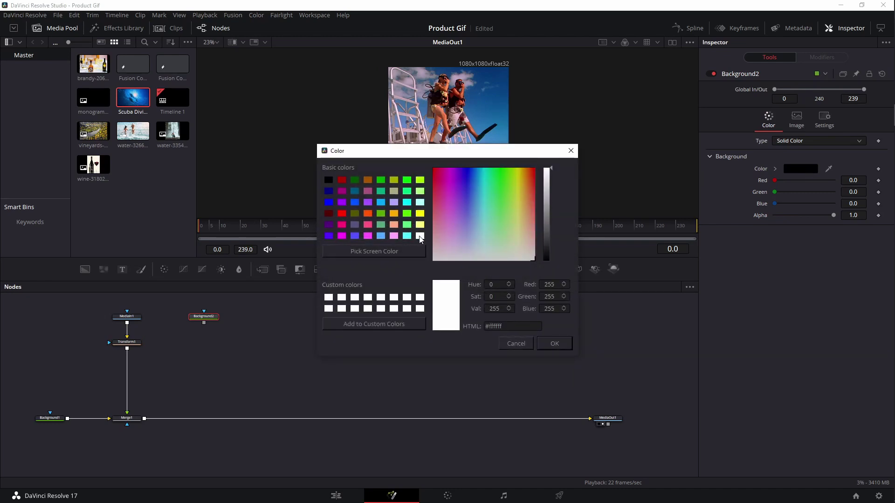
click(554, 345)
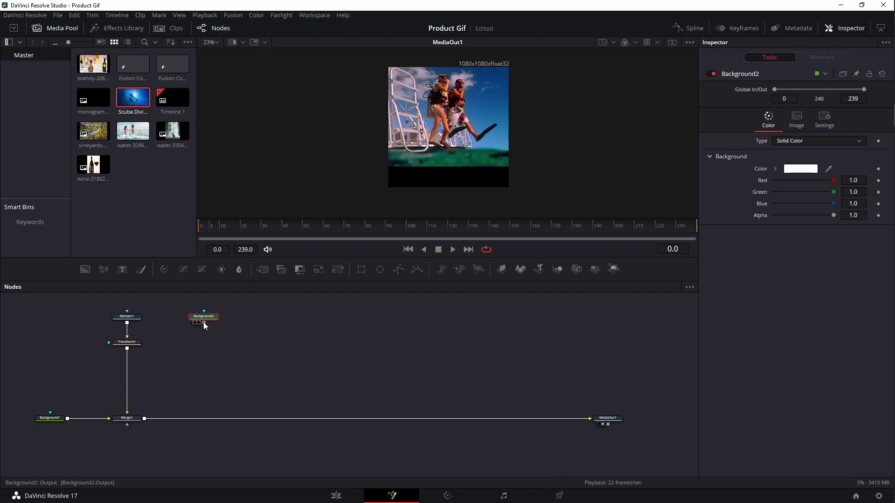
drag(203, 323, 144, 419)
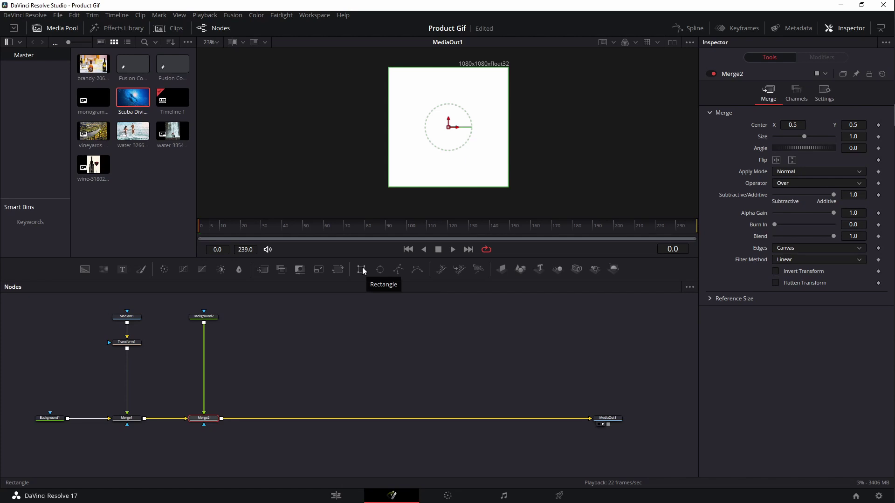
- Lower the white background node in the graph and add a Rectangle mask to it, placed directly above it
click(329, 345)
drag(205, 317, 206, 343)
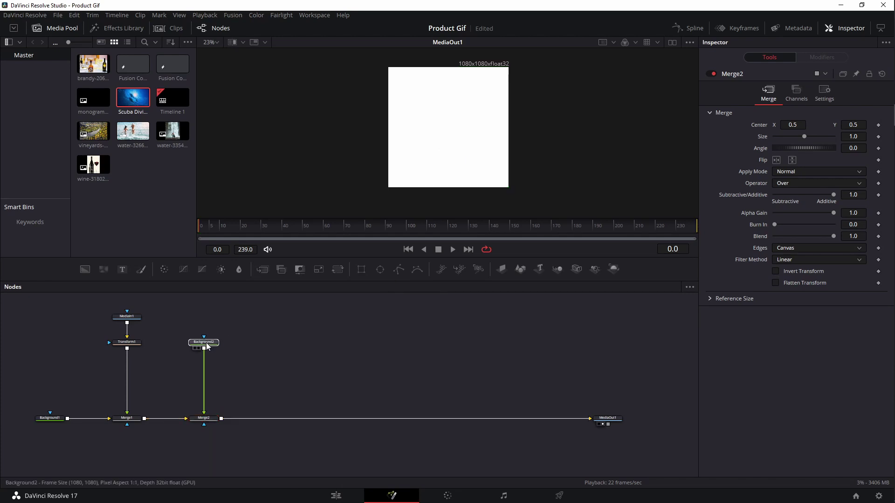
click(206, 342)
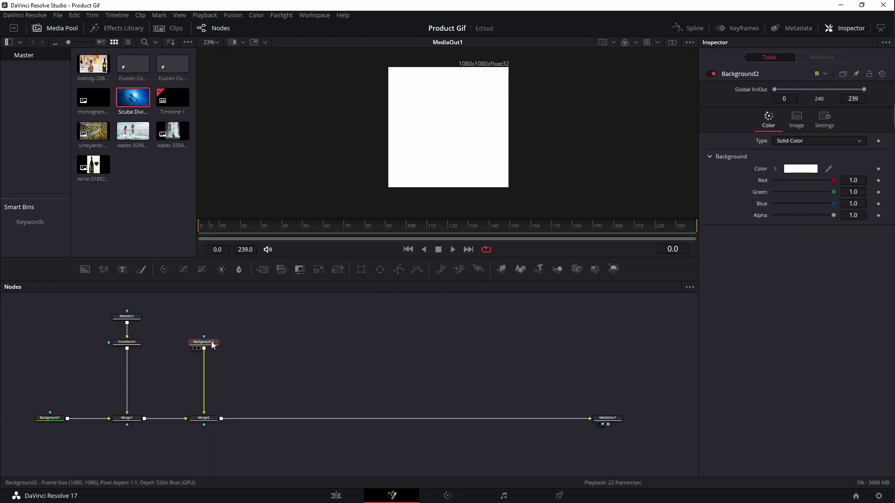
click(361, 270)
drag(172, 344, 208, 323)
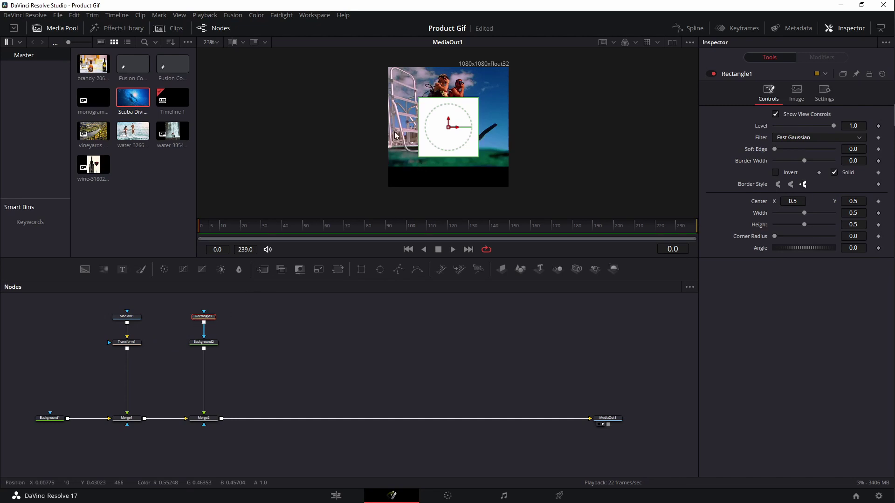
- Widen the rectangle mask to about 1.24, lower its center to about Y 0.02 as a bottom band, and preview the composition
drag(419, 132, 375, 129)
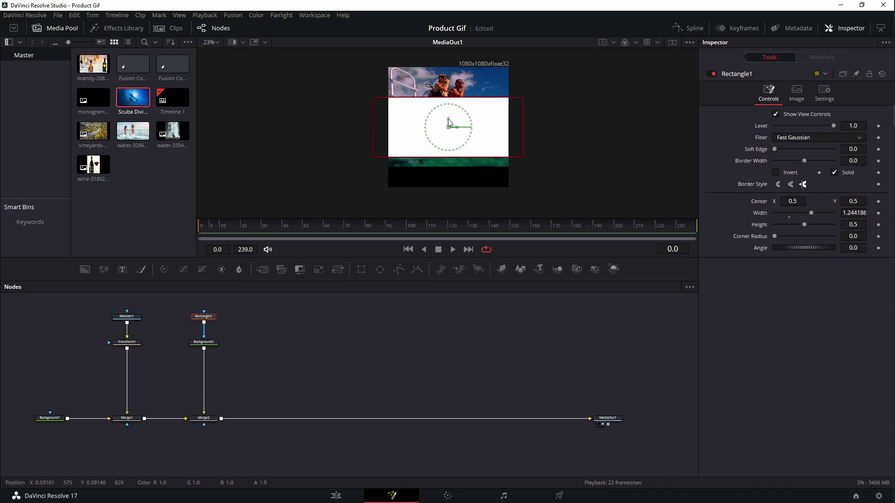
drag(448, 122, 442, 180)
click(294, 377)
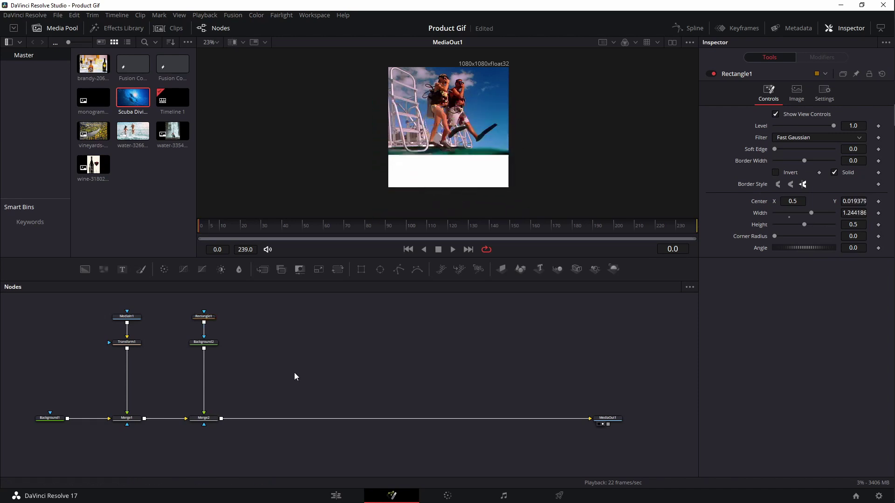
key(space)
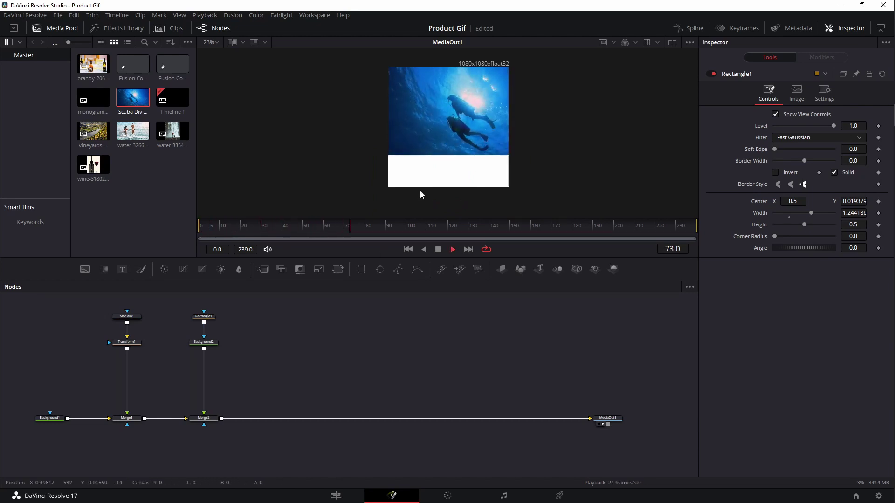
key(space)
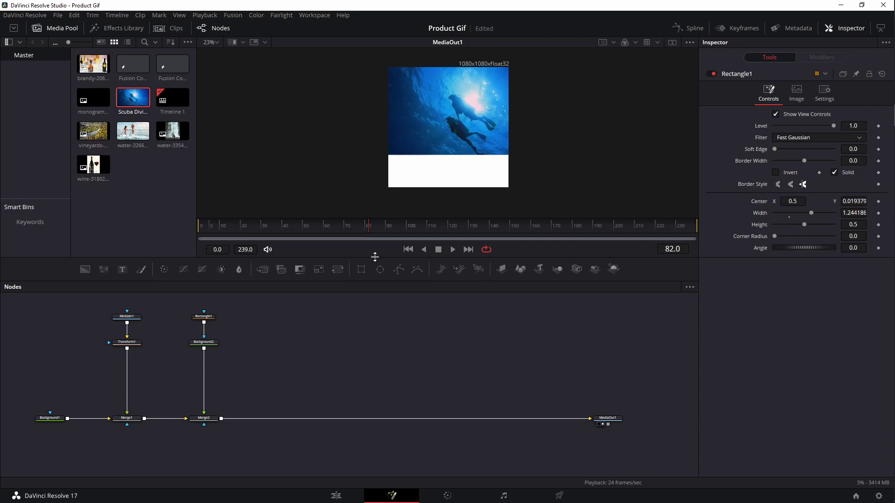
drag(231, 228, 200, 228)
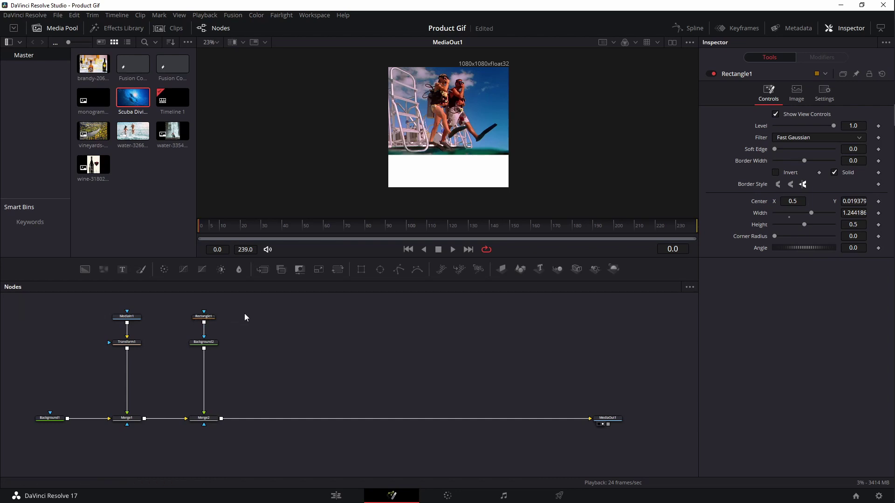
- Add the brandy-2060499_1920.jpg and wine-3180220_1920.jpg images to the node graph, spread them apart, and view each one, ending with the brandy image
drag(94, 64, 281, 316)
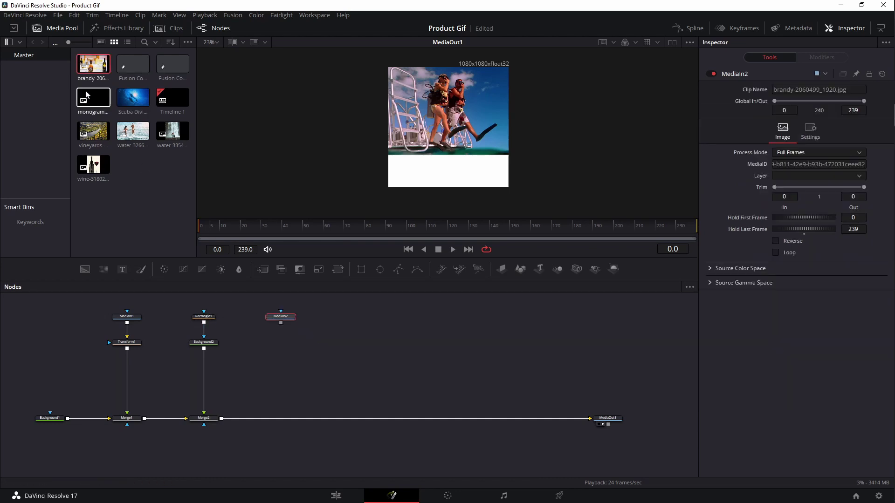
drag(93, 164, 336, 314)
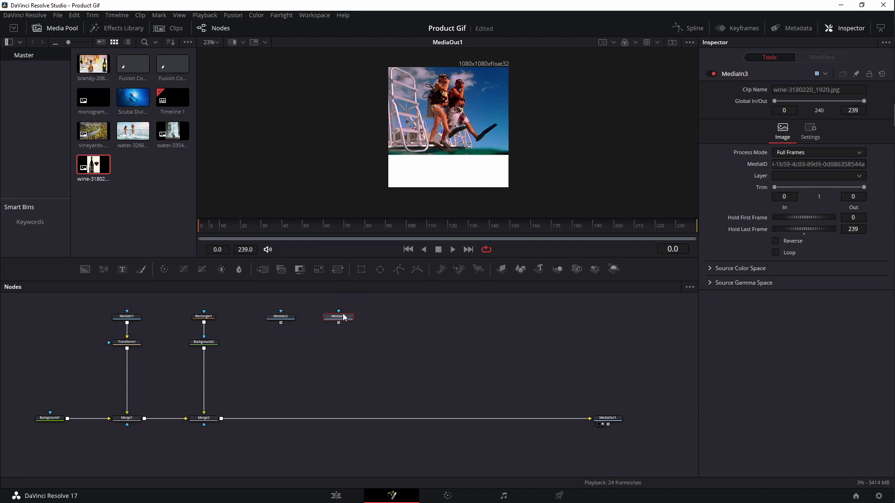
click(272, 322)
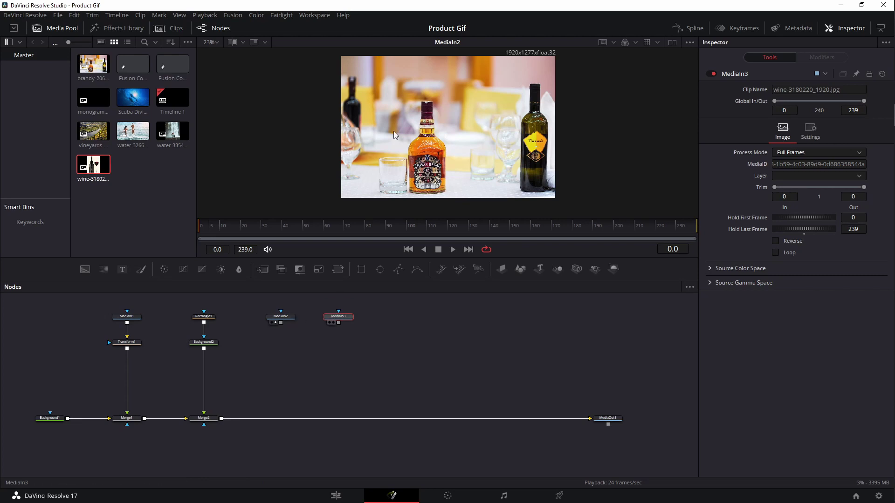
key(1)
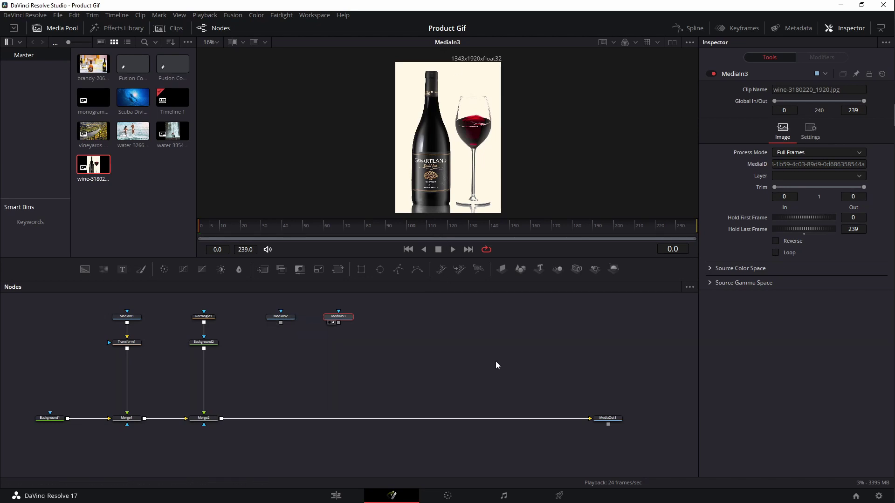
drag(428, 357, 447, 367)
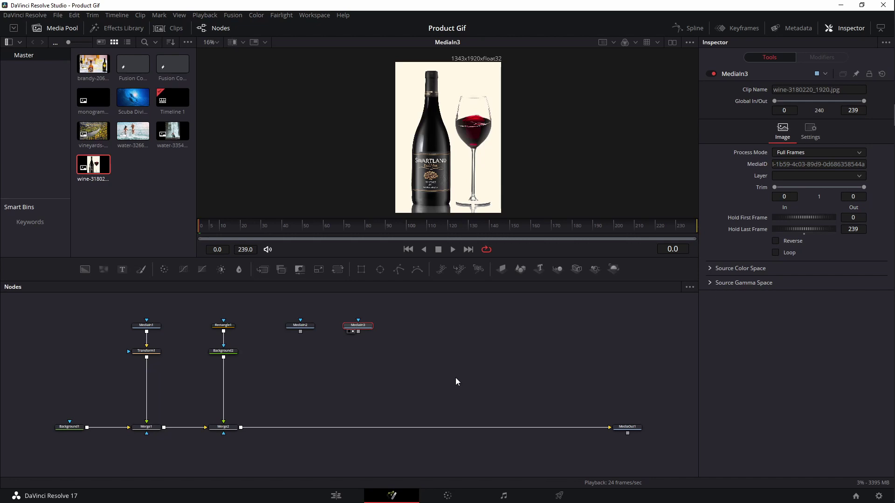
drag(304, 326, 423, 124)
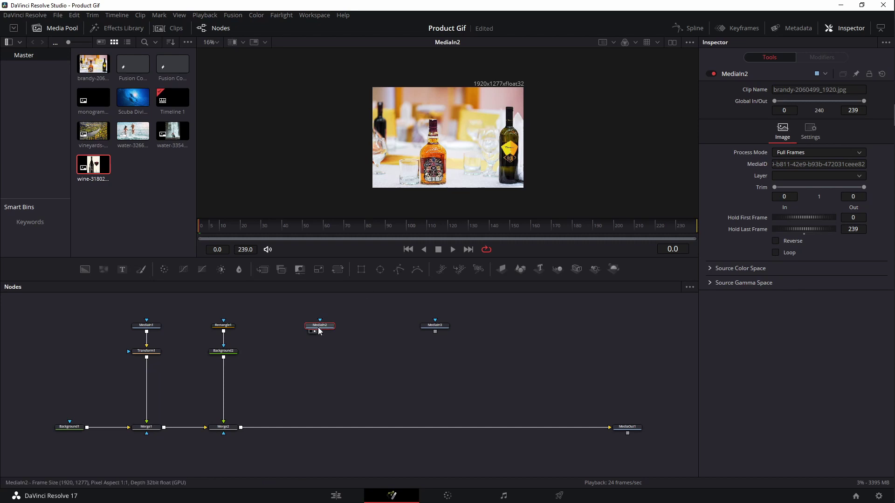
- Add a Polygon mask to the brandy image node and invert it so the picture shows for tracing
click(399, 270)
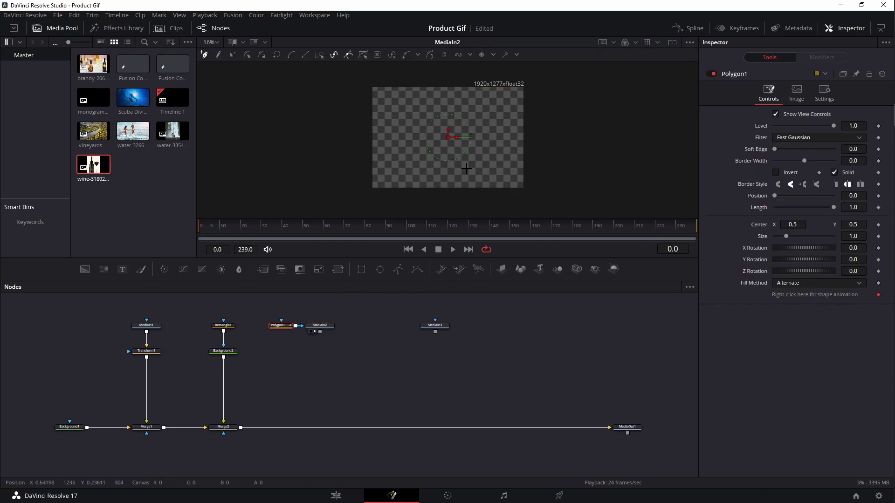
click(776, 173)
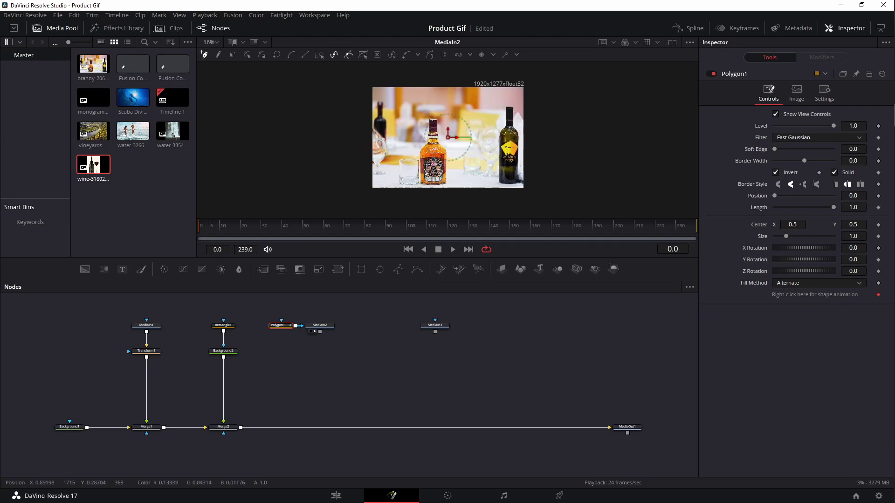
scroll(509, 153, up, 2)
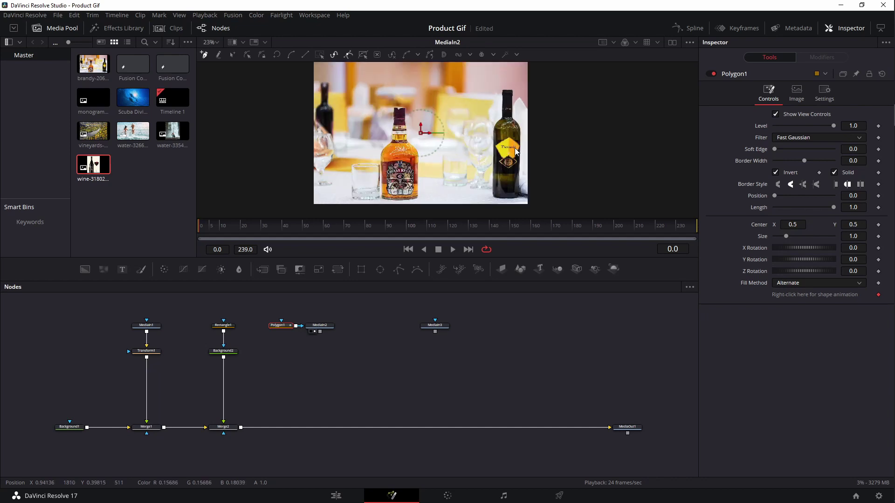
- Start the polygon mask on the Theranda wine bottle, tracing the cap's top and the right edge down the foil neck
scroll(419, 113, up, 3)
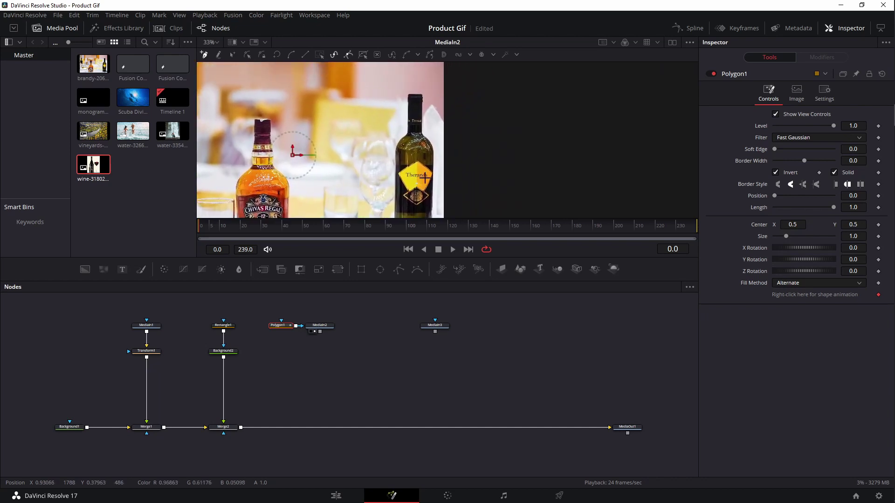
scroll(419, 113, up, 3)
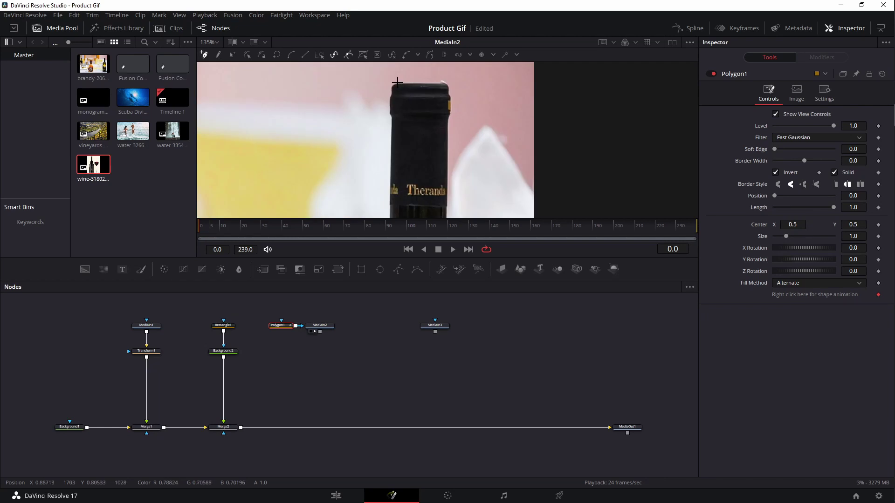
click(397, 83)
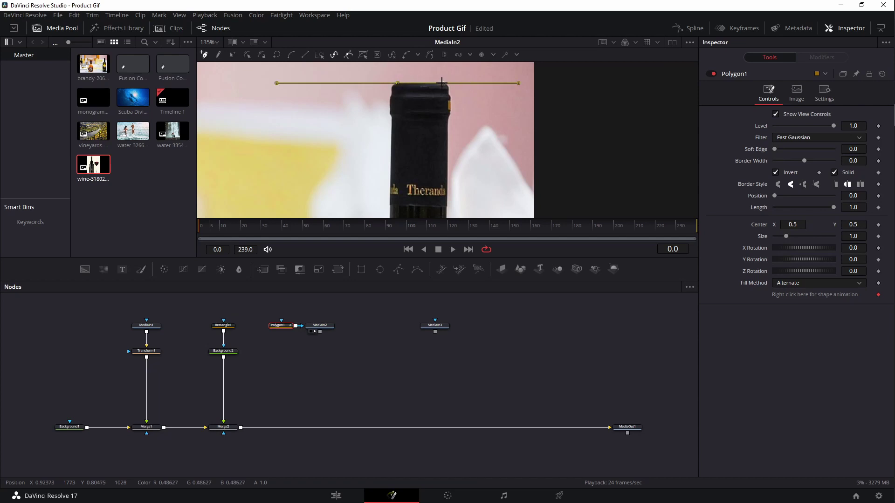
click(442, 83)
click(447, 84)
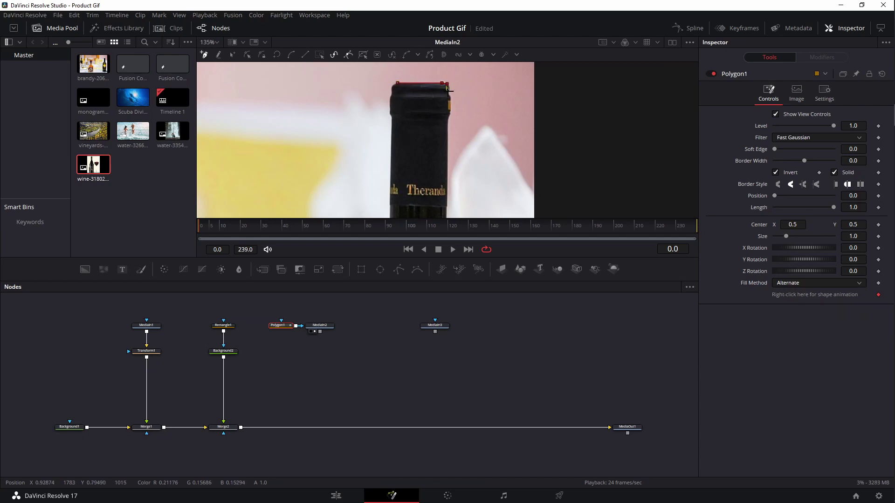
click(451, 105)
click(449, 112)
click(447, 131)
click(447, 205)
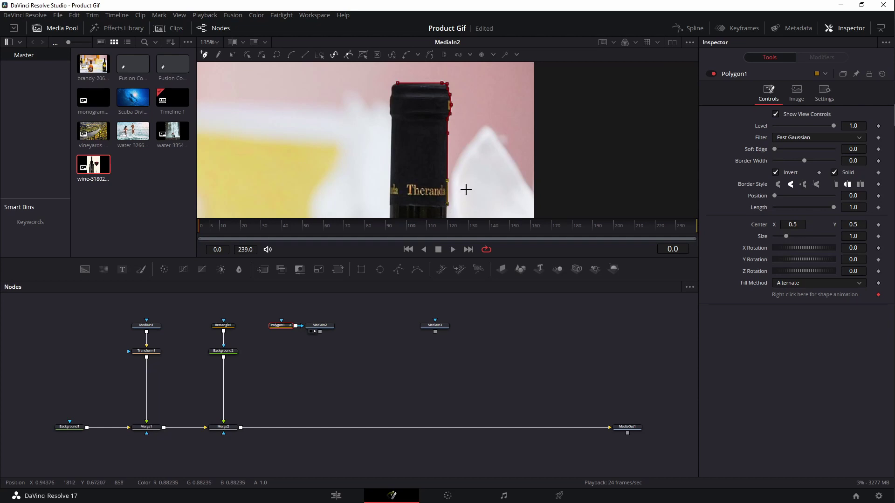
- Continue the mask outline along the lower neck and around the bottle's right shoulder
drag(465, 190, 446, 62)
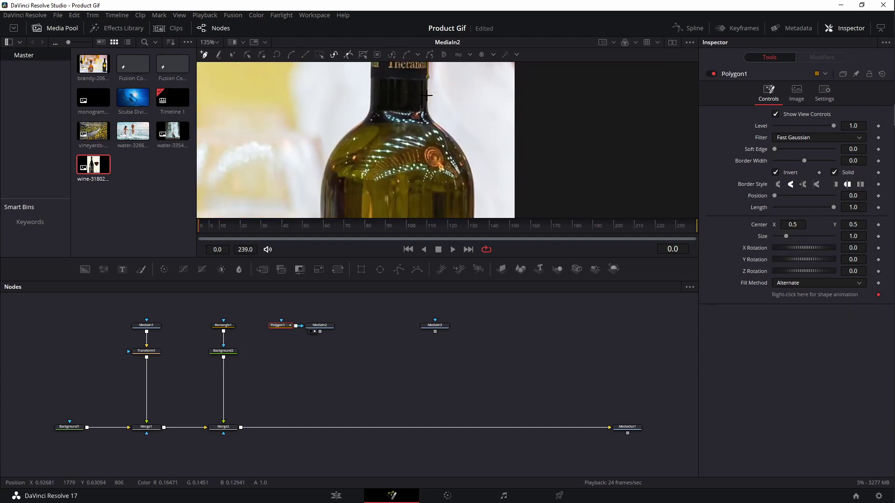
click(427, 106)
click(428, 118)
click(436, 125)
click(462, 152)
click(469, 172)
click(474, 197)
- Trace the mask down the bottle's straight right side, past the labels, to the lower right corner
drag(484, 196, 474, 103)
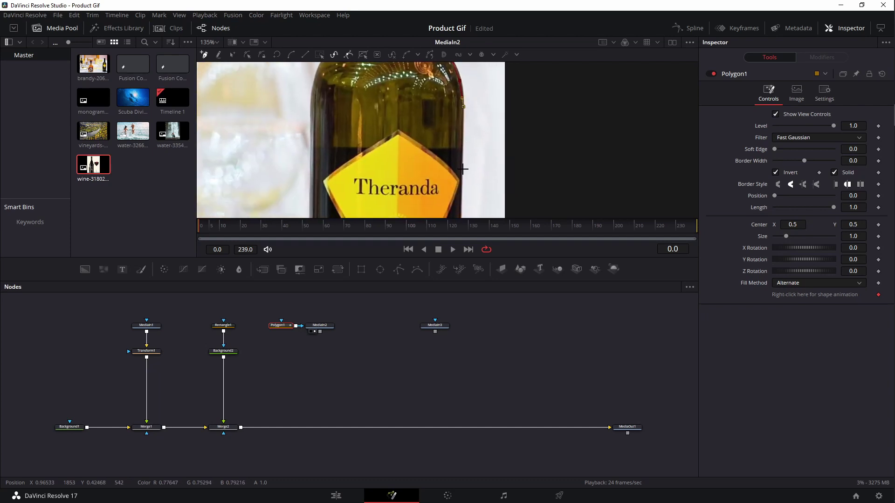
click(462, 176)
drag(474, 182, 466, 88)
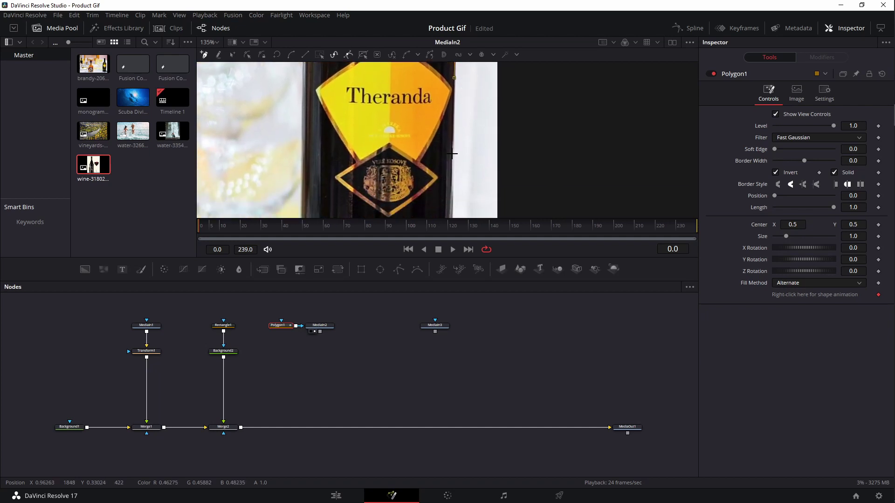
click(452, 154)
scroll(453, 157, down, 1)
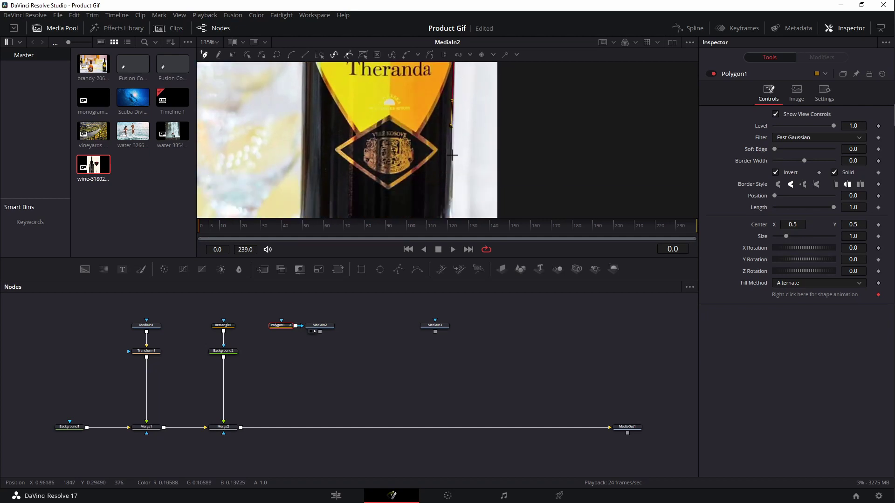
scroll(455, 174, down, 3)
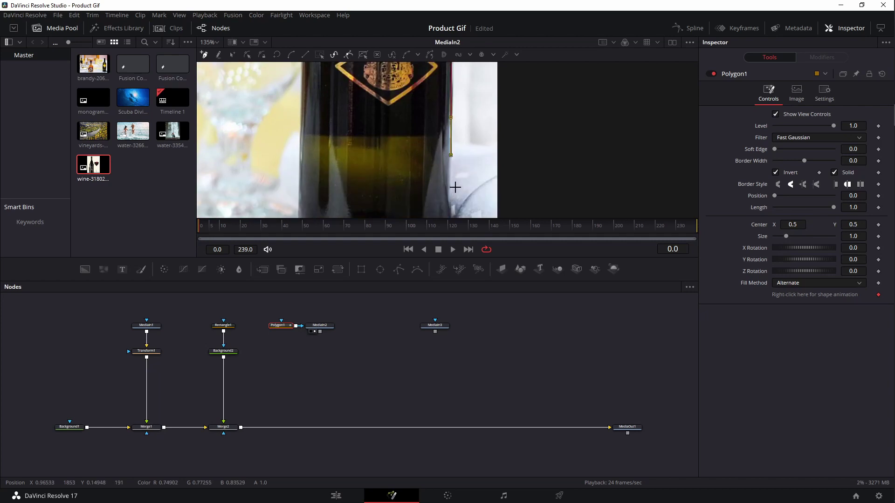
scroll(455, 187, down, 2)
click(449, 156)
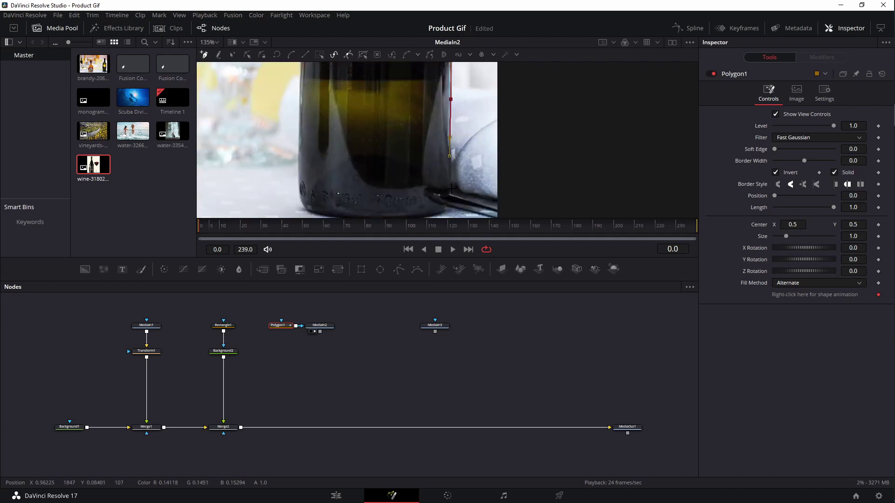
click(449, 191)
click(447, 202)
- Trace the mask along the curved base of the bottle and around the lower left corner
scroll(410, 176, down, 3)
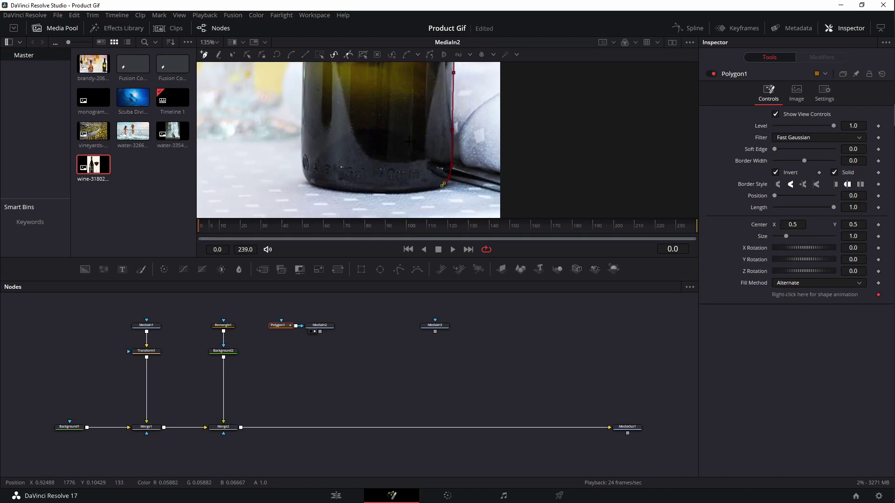
click(427, 184)
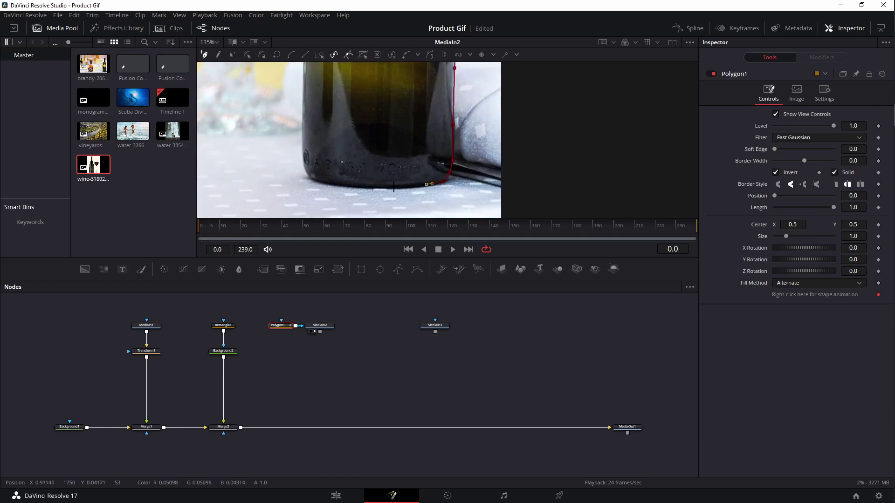
click(394, 186)
click(352, 187)
click(311, 179)
click(304, 166)
click(302, 132)
- Bring the mask outline up the bottle's left side and around the left shoulder to the neck
scroll(304, 132, up, 2)
scroll(304, 132, up, 1)
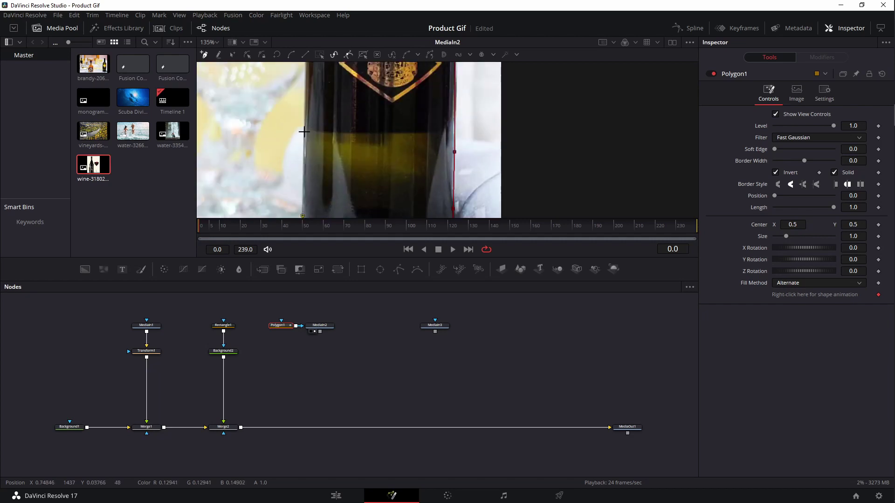
scroll(304, 131, up, 3)
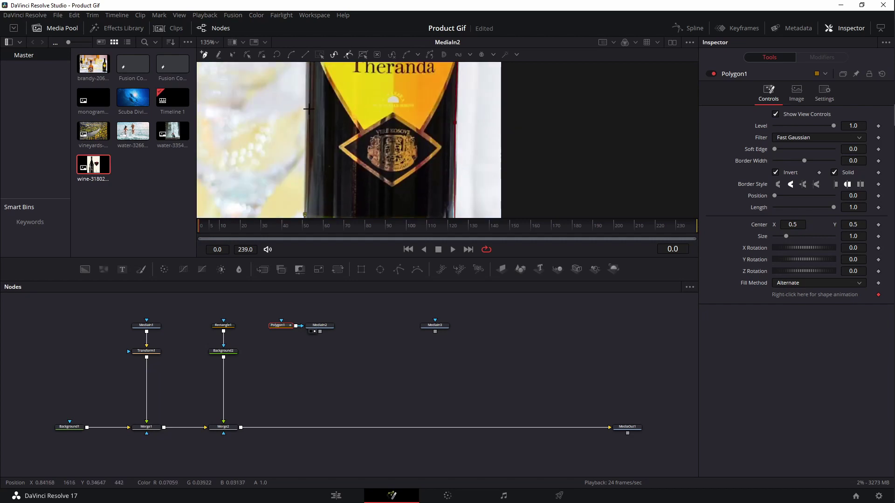
scroll(306, 106, up, 3)
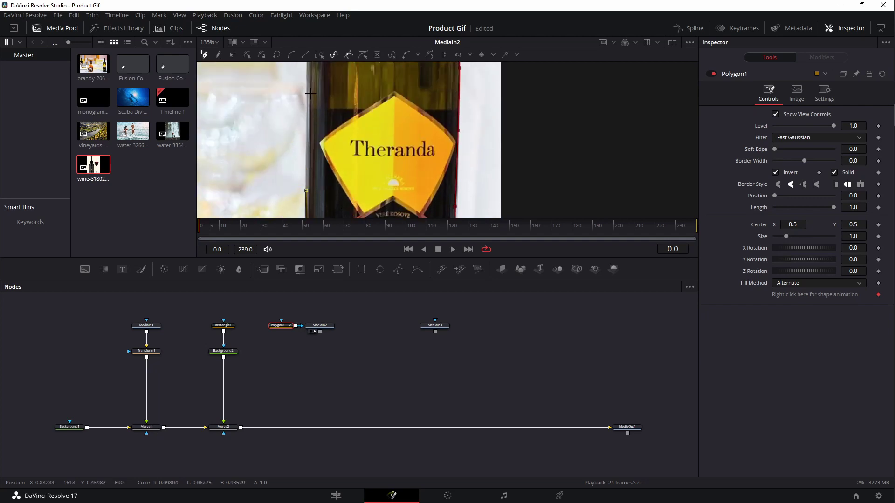
scroll(307, 92, up, 4)
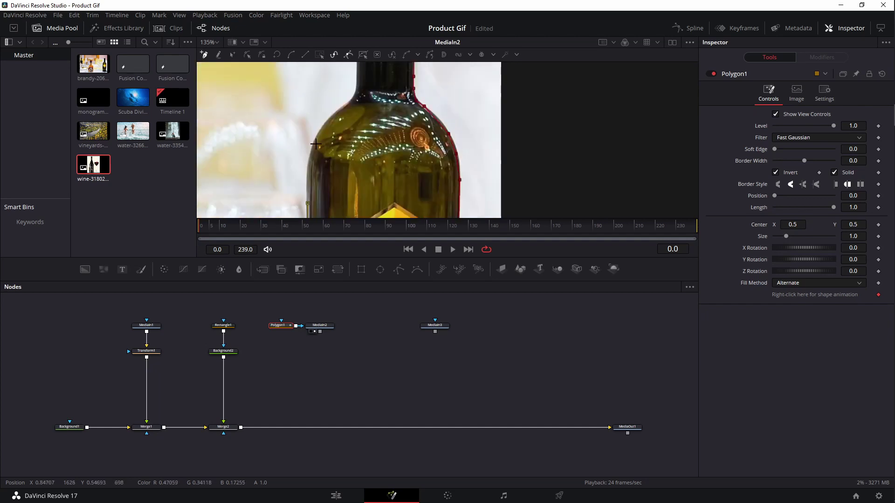
click(314, 146)
click(323, 130)
click(333, 116)
click(348, 104)
click(355, 90)
- Trace the left edge of the neck and cap and close the mask at its starting point
scroll(359, 92, up, 3)
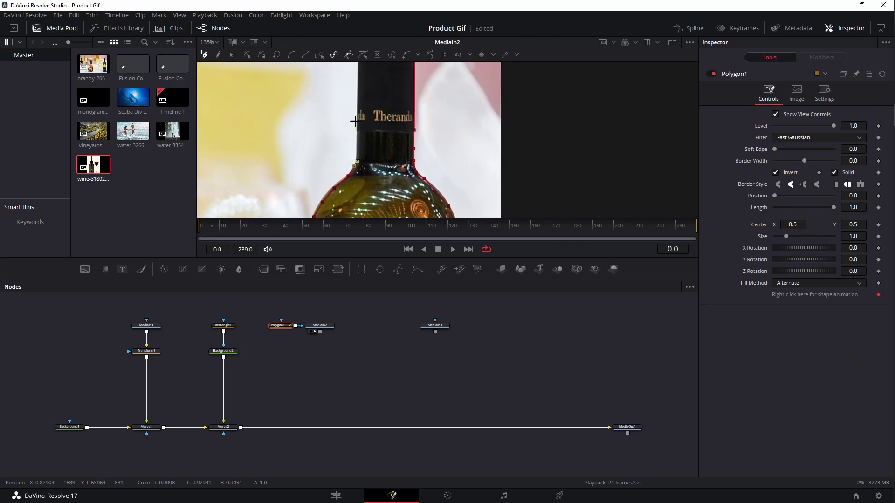
scroll(359, 114, up, 5)
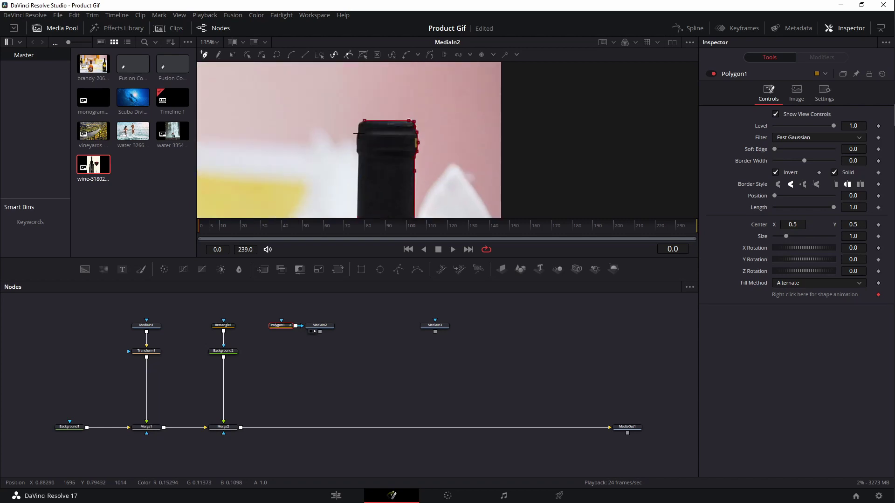
click(361, 159)
click(364, 121)
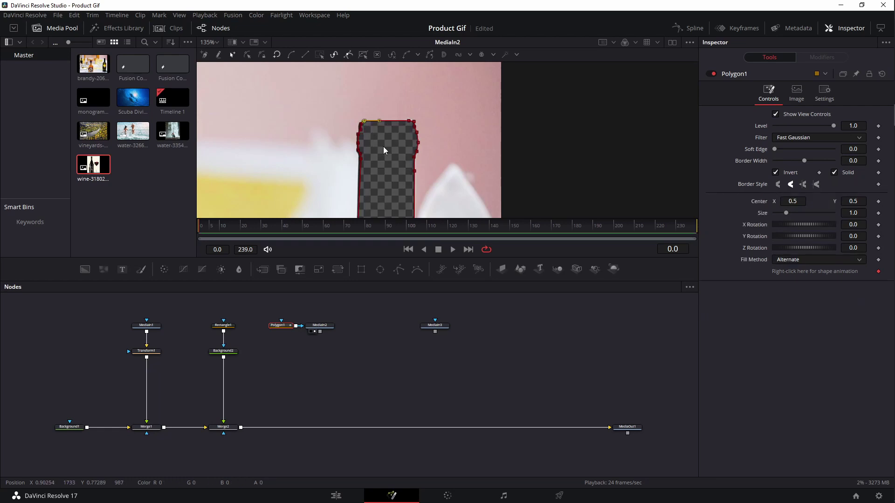
- Turn off inversion on the polygon mask so only the wine bottle is kept
scroll(385, 146, down, 3)
scroll(403, 186, down, 2)
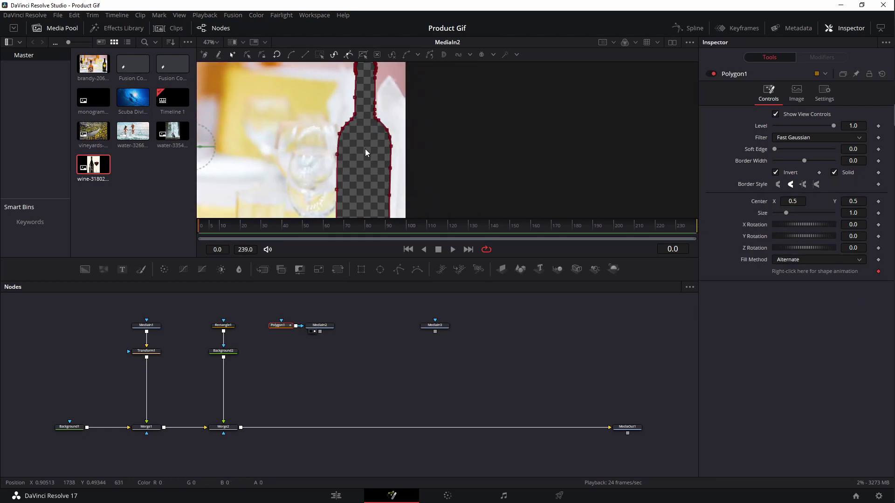
scroll(365, 149, down, 2)
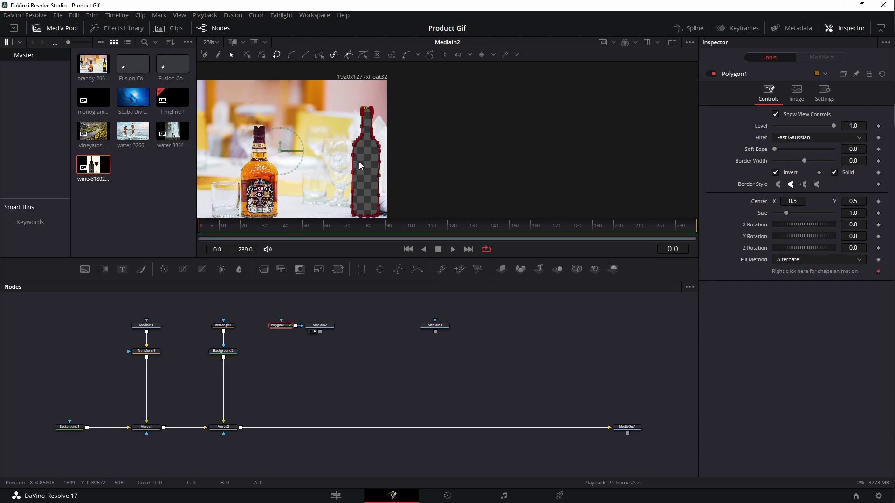
click(776, 174)
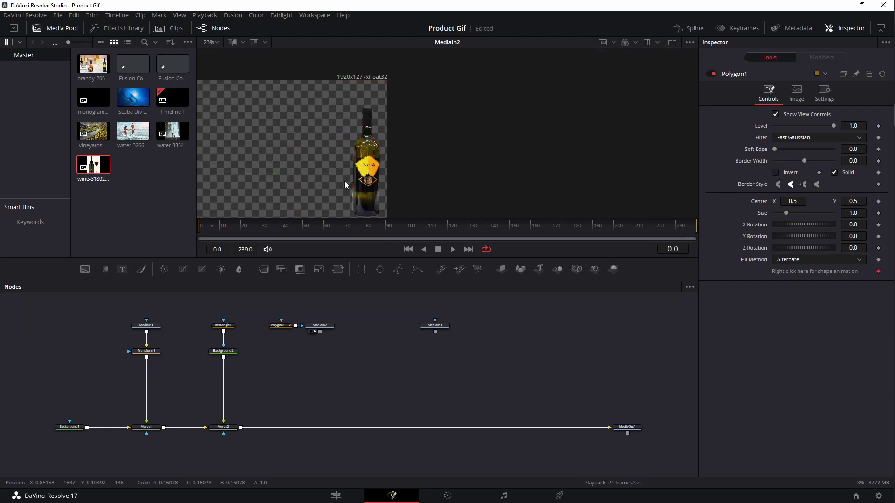
- Set the polygon mask's Soft Edge to 0.0011 and inspect the bottle's edges up close
scroll(378, 186, up, 1)
drag(374, 187, 348, 168)
scroll(351, 167, down, 1)
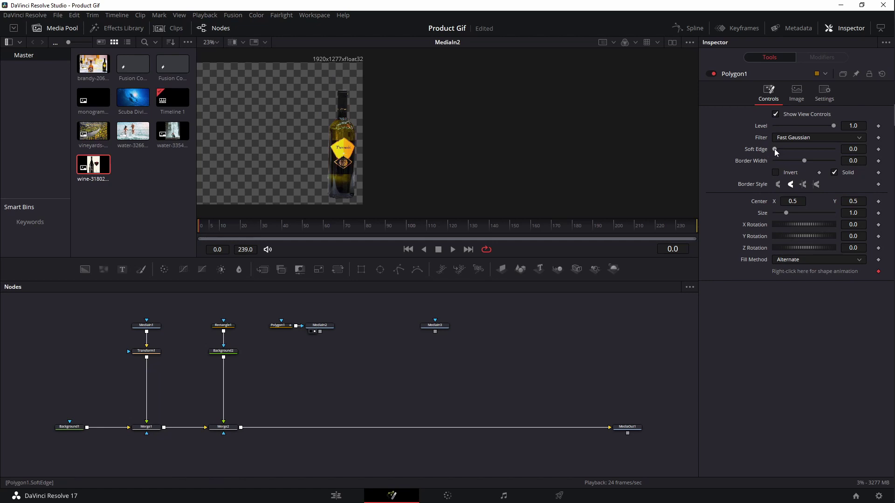
drag(774, 149, 777, 149)
scroll(329, 172, up, 5)
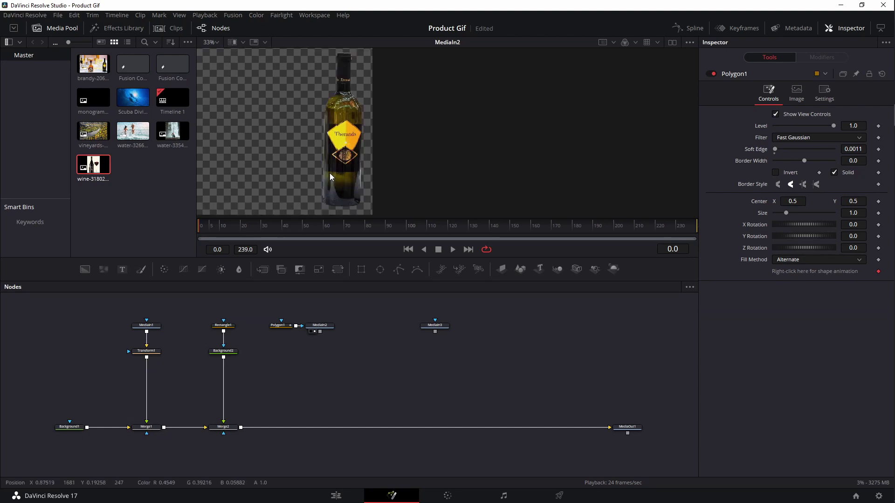
scroll(326, 163, up, 2)
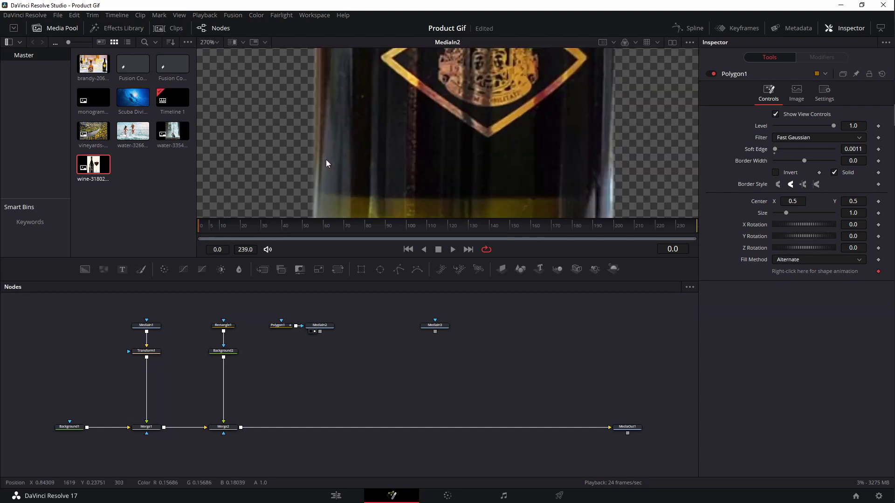
scroll(326, 160, down, 8)
scroll(325, 160, down, 4)
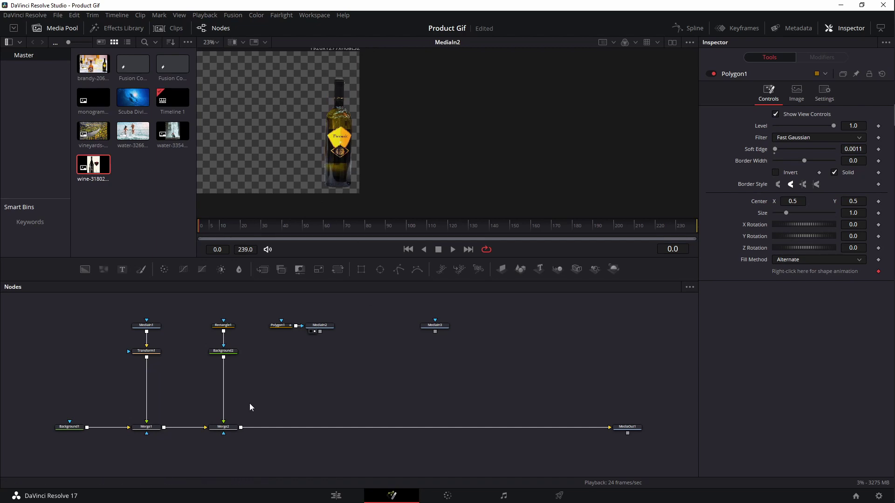
- Place the Polygon mask node above the brandy image node and align both in a column beside the Rectangle mask
drag(286, 382, 300, 389)
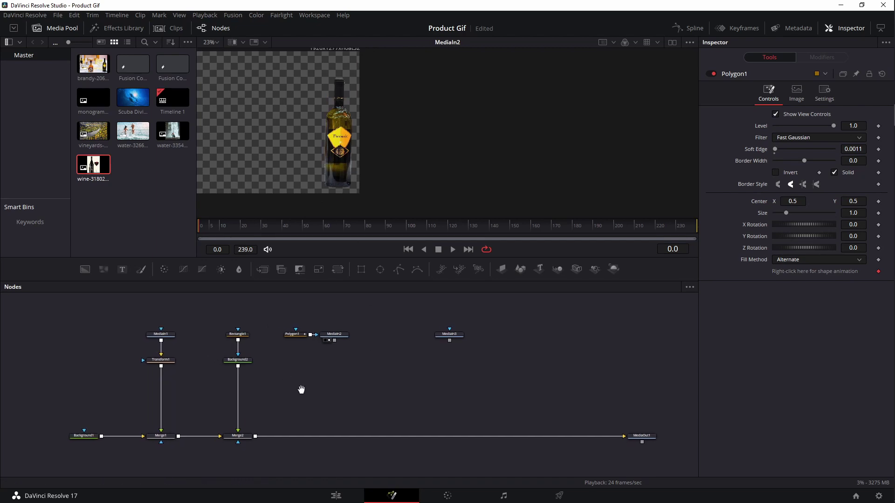
drag(302, 333, 305, 307)
drag(346, 339, 307, 339)
click(307, 336)
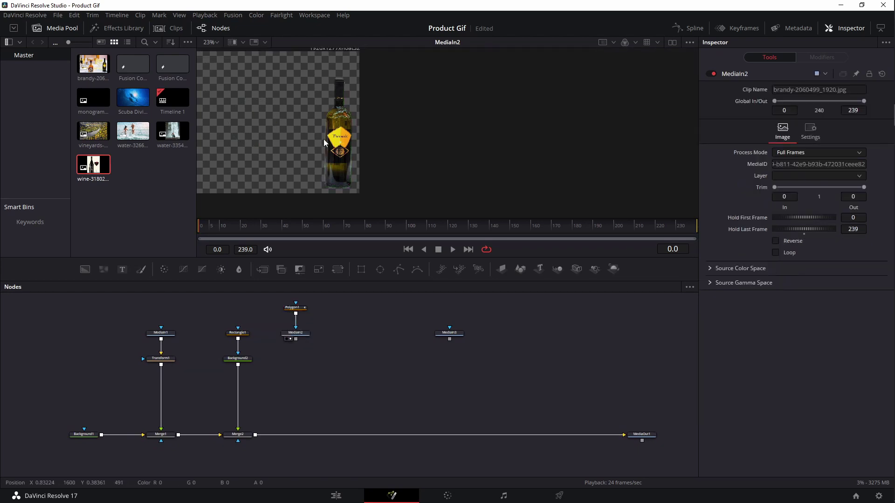
- Add a Crop node after the brandy image, view its output, and space it below the image node
scroll(302, 144, down, 2)
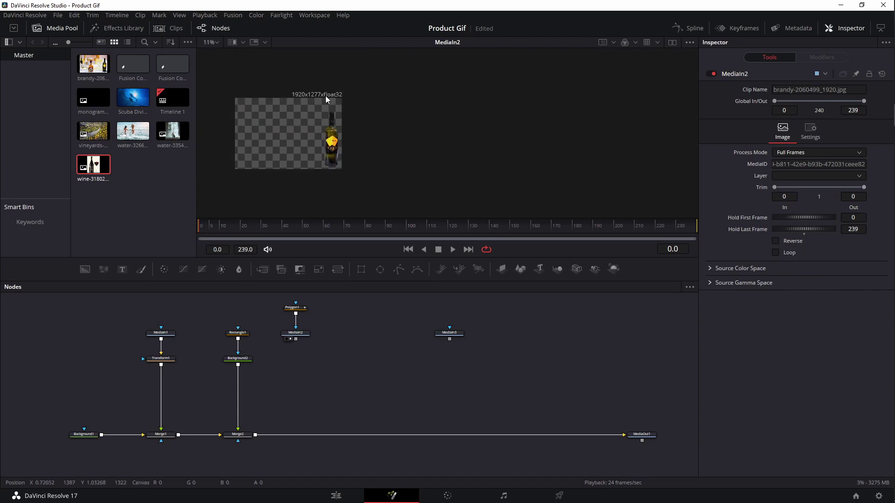
click(299, 337)
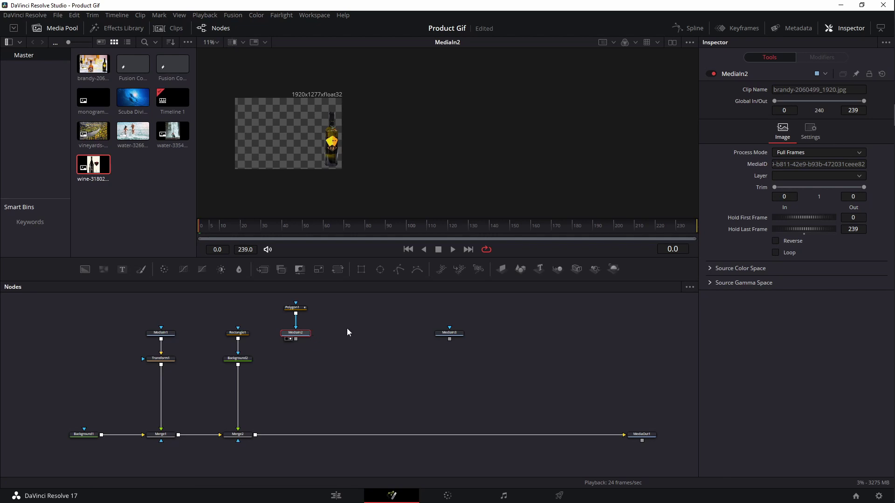
key(shift+space)
text(timecrop)
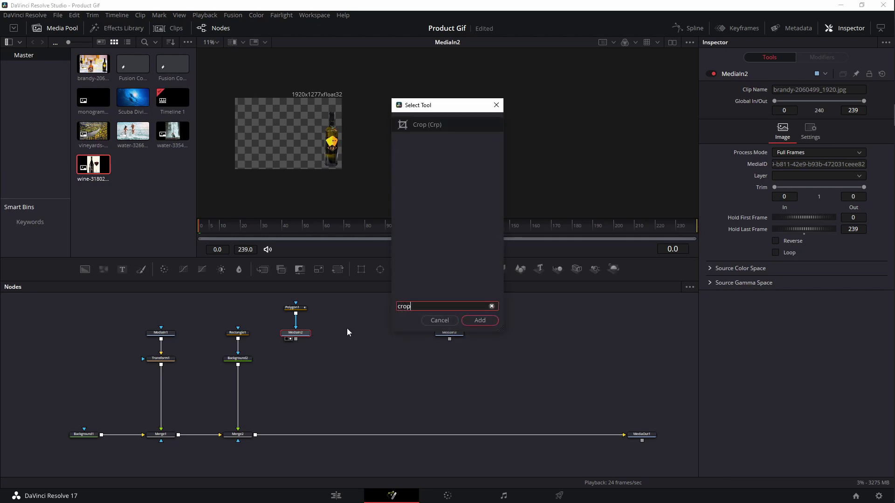
key(Return)
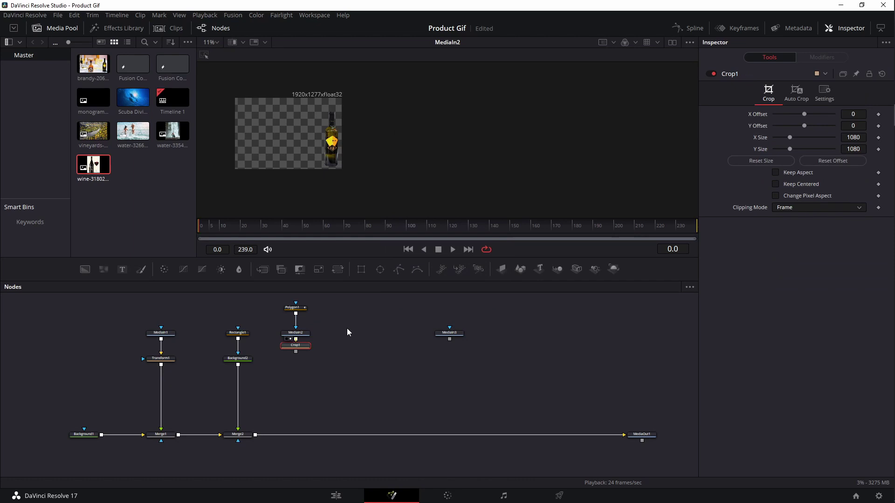
key(1)
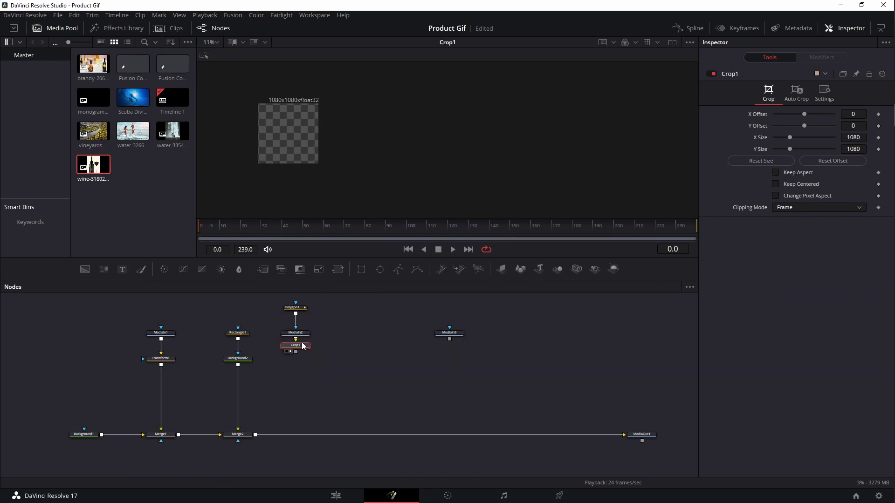
drag(296, 332, 299, 374)
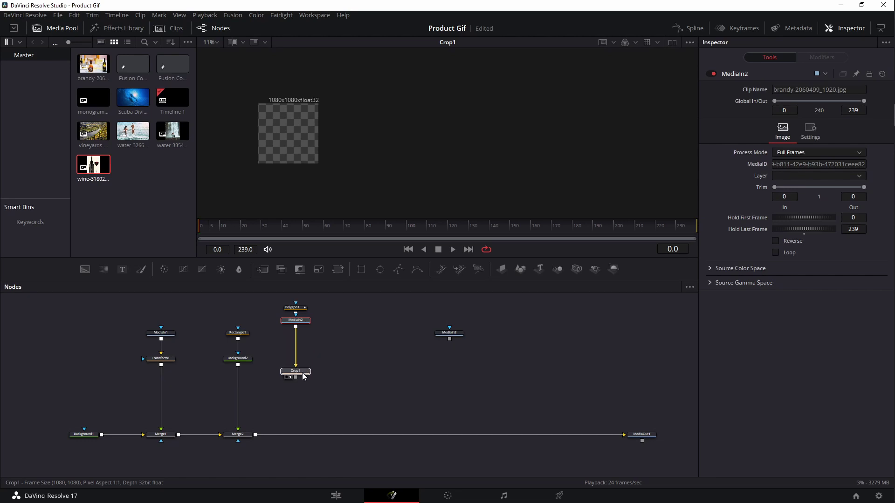
- Insert a Transform between the brandy image and its Crop, and centre the bottle in the frame at X -0.13226, Y 0.454107
drag(295, 320, 296, 333)
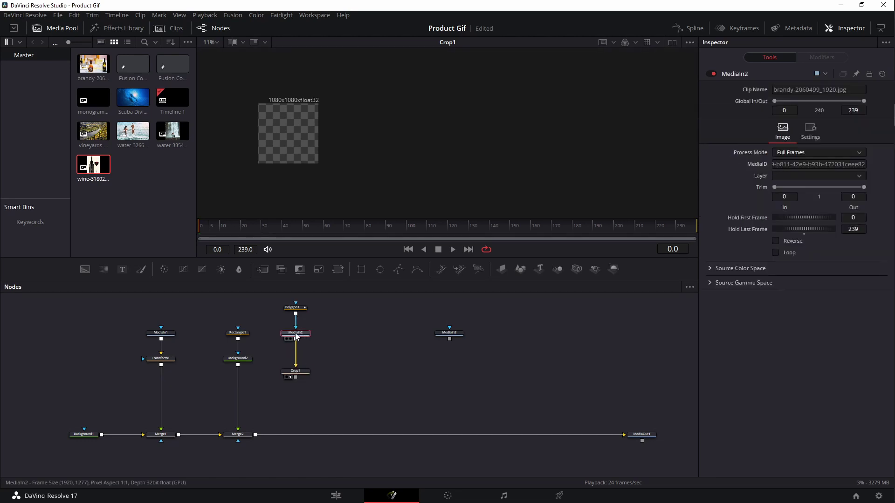
click(338, 269)
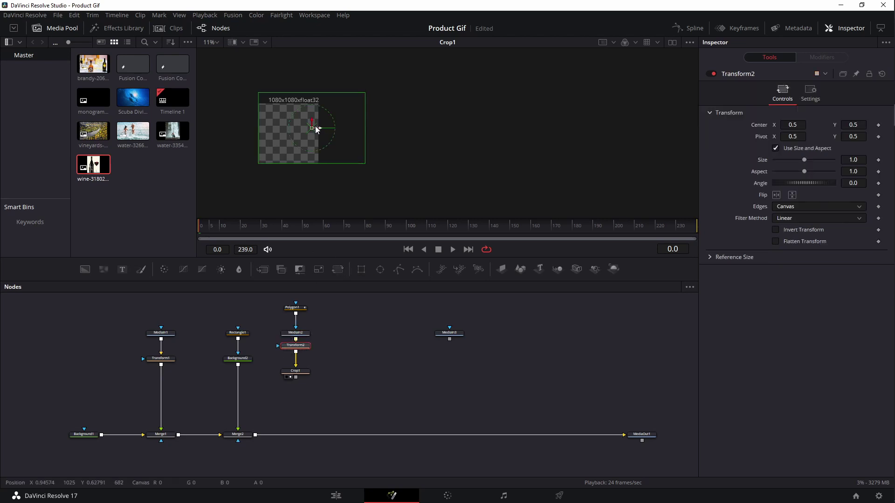
drag(318, 128, 251, 131)
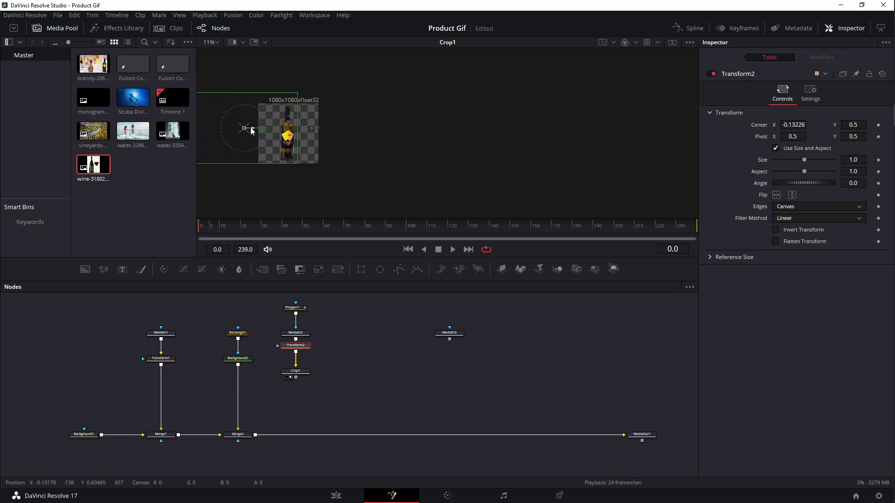
drag(244, 122, 245, 126)
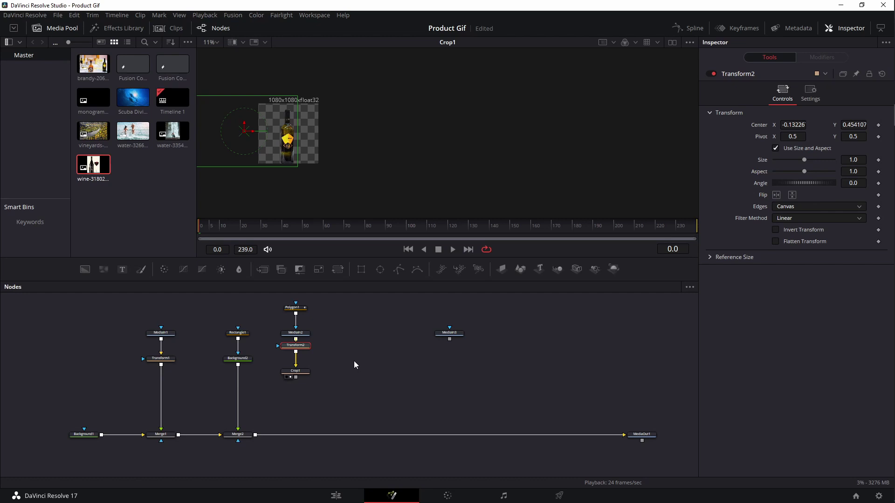
- Place the wine image node beside the brandy branch and view its output
drag(353, 361, 332, 366)
drag(435, 339, 358, 339)
key(1)
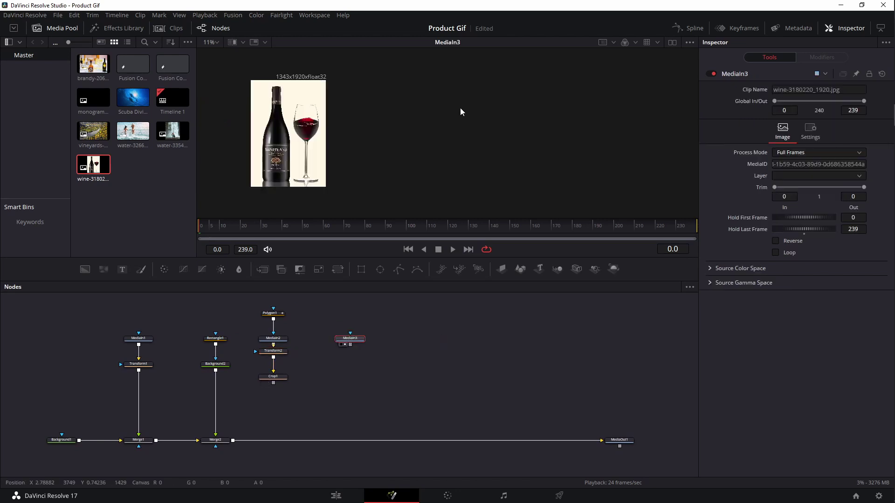
drag(301, 154, 365, 165)
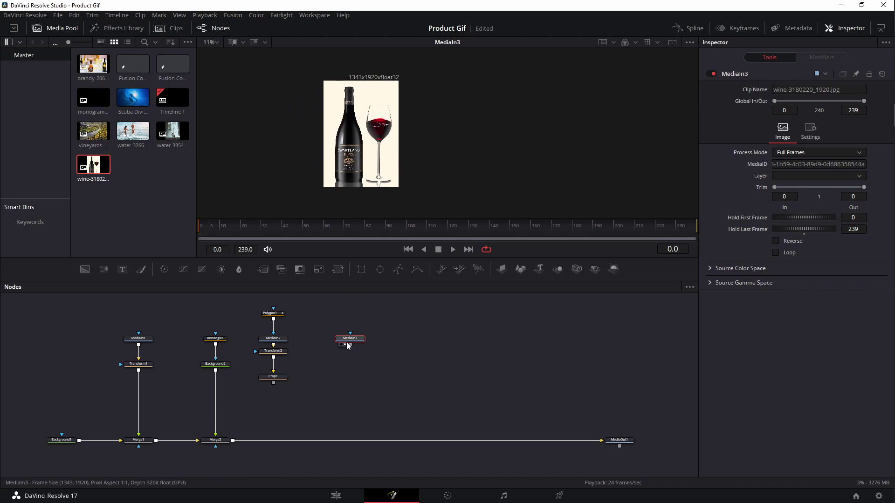
- Add a Polygon mask to the wine image, place its node above the image node, and turn on Invert
click(400, 269)
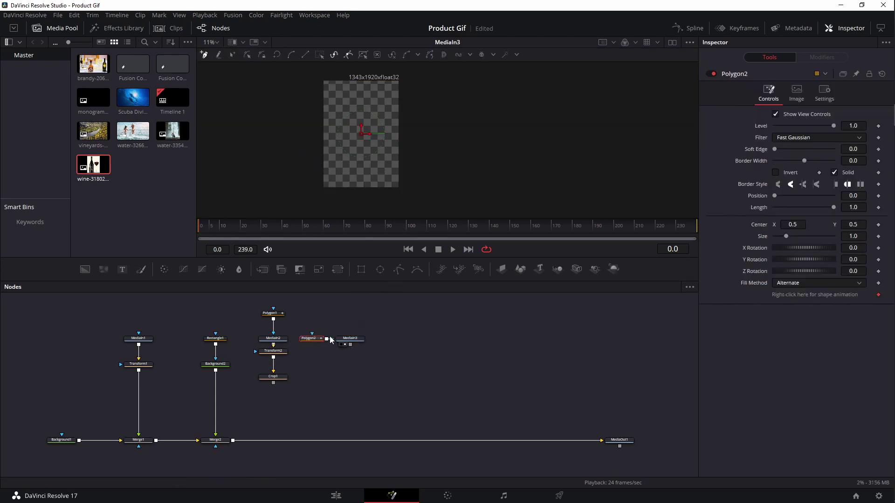
drag(321, 340, 360, 305)
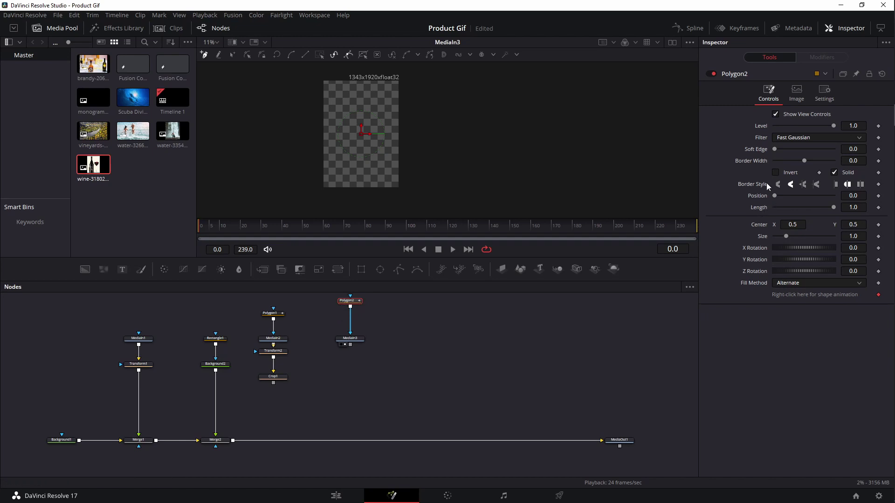
click(775, 173)
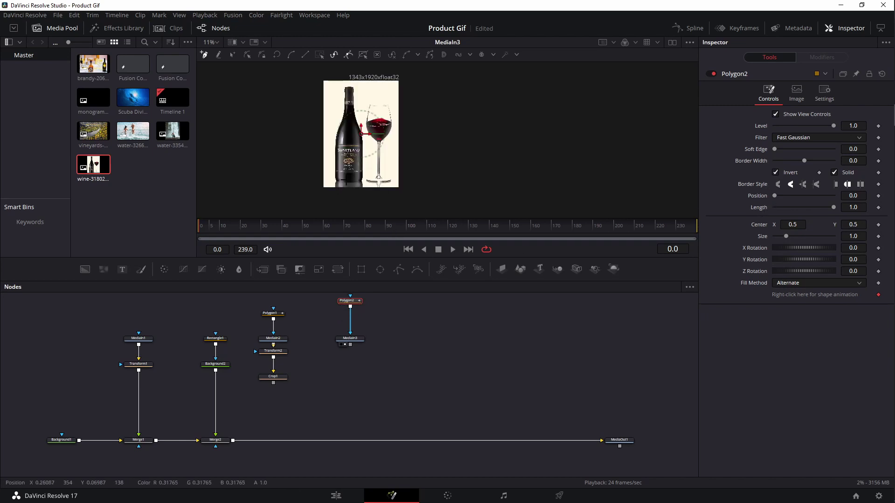
- Start the polygon outline at the upper-left corner of the wine bottle's cap and trace across its top edge
scroll(349, 127, up, 5)
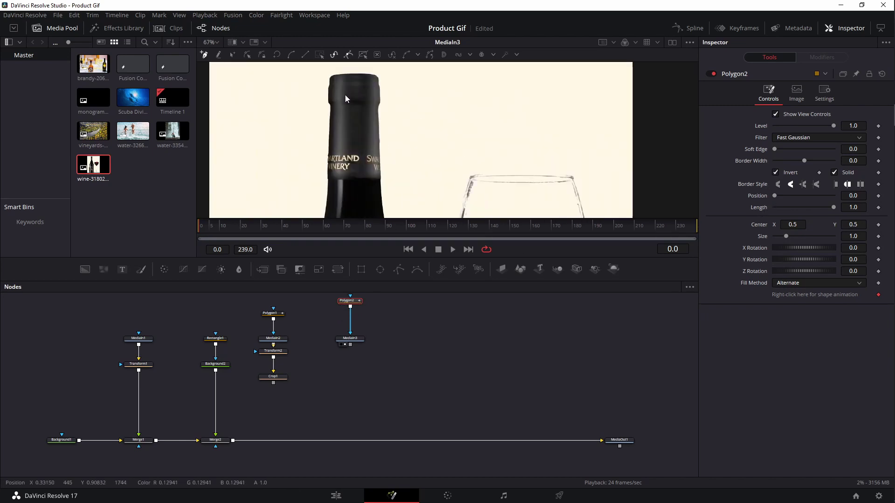
scroll(358, 150, up, 5)
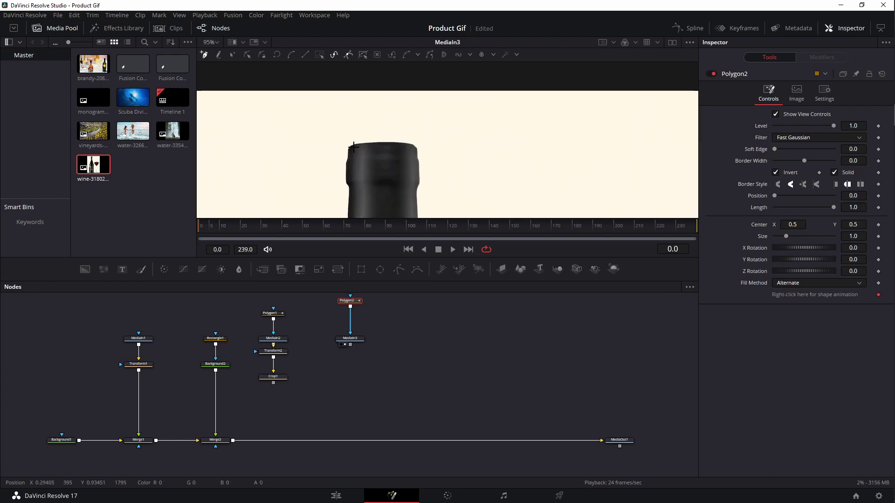
click(346, 146)
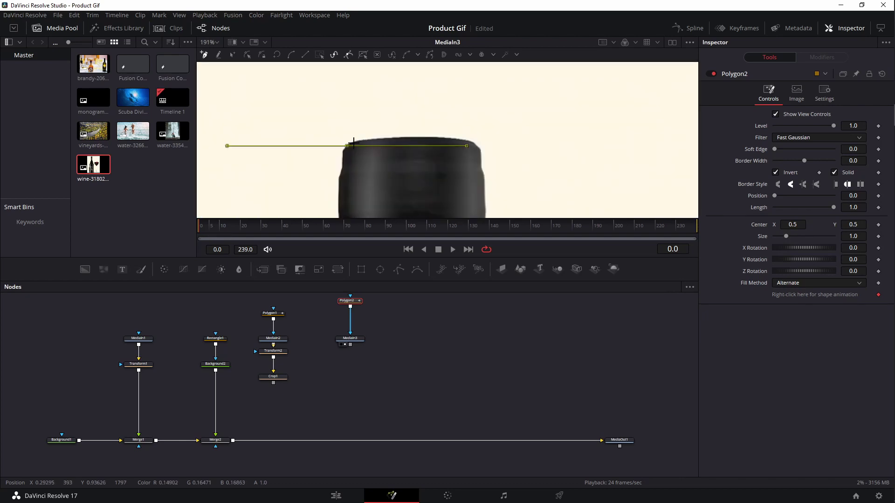
click(379, 140)
click(411, 138)
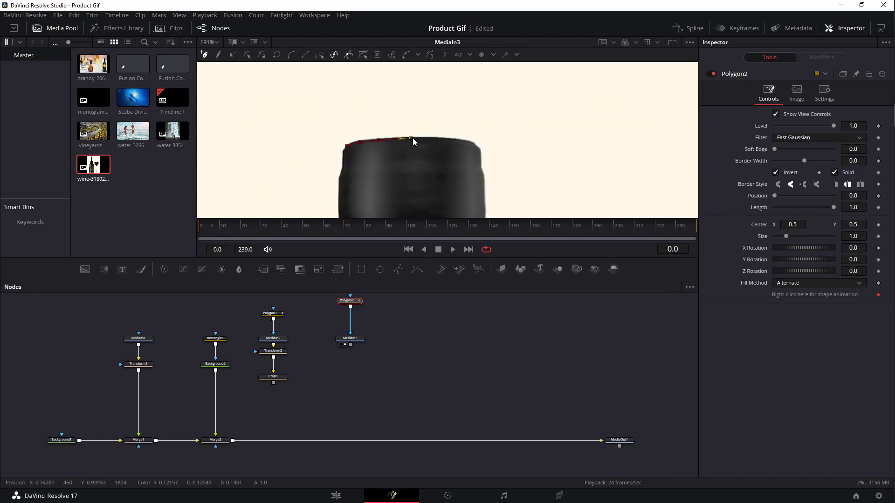
click(441, 139)
click(479, 148)
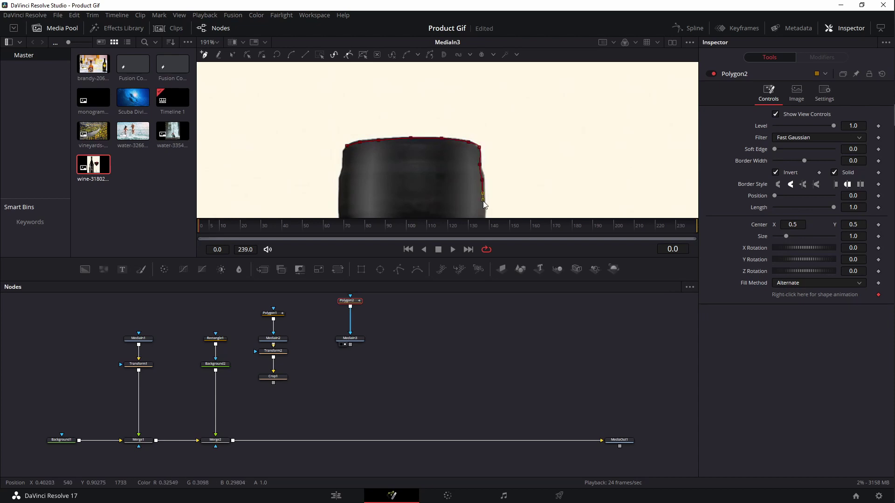
- Continue the polygon outline down the right edge of the bottle's cap and neck to the winery lettering
scroll(496, 188, down, 3)
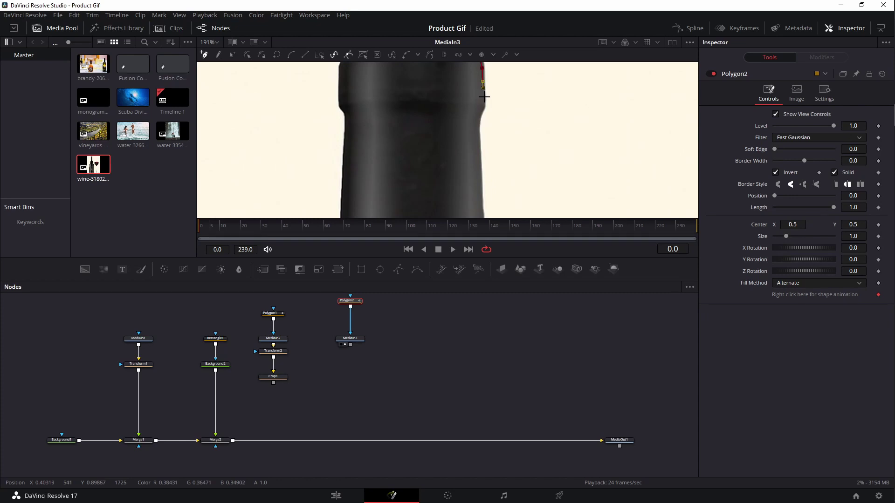
click(484, 99)
scroll(479, 145, down, 3)
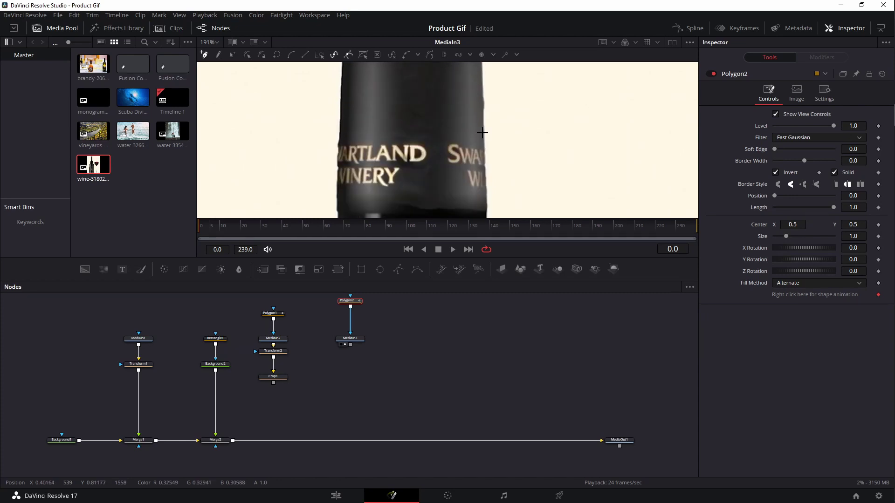
click(482, 133)
click(486, 201)
- Extend the polygon outline from the neck along the curve of the bottle's upper right shoulder
scroll(488, 204, down, 3)
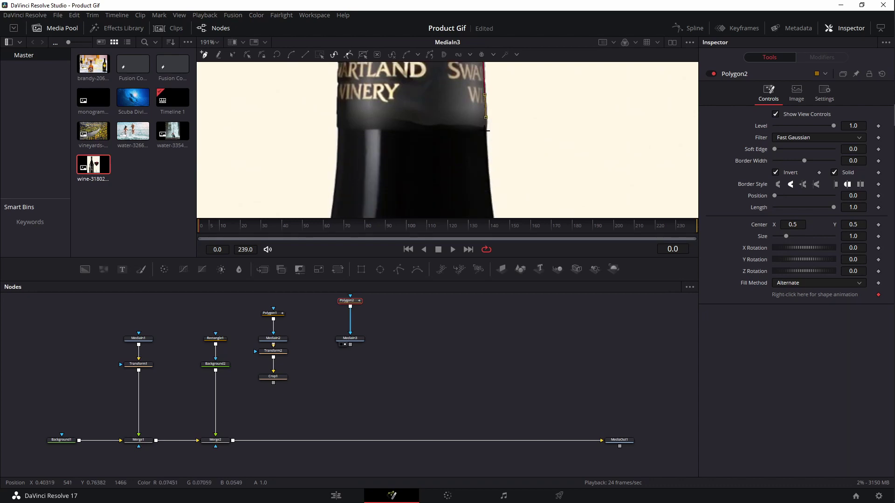
scroll(499, 135, down, 5)
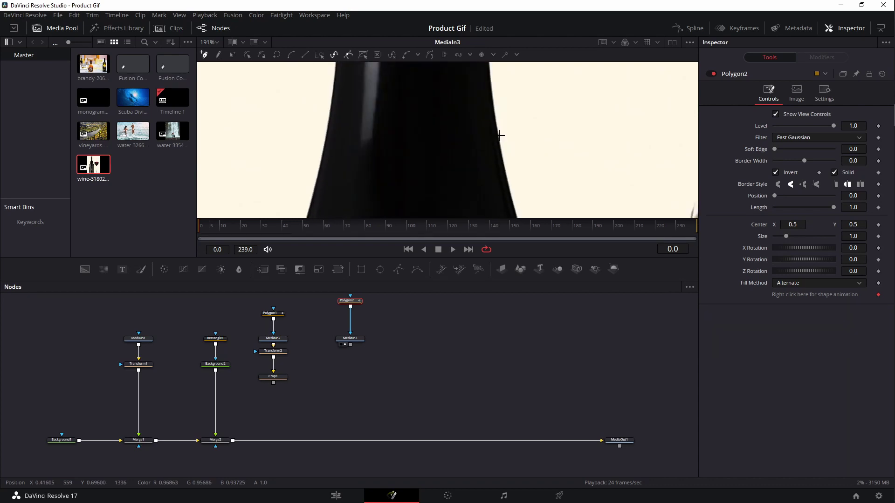
scroll(502, 139, down, 3)
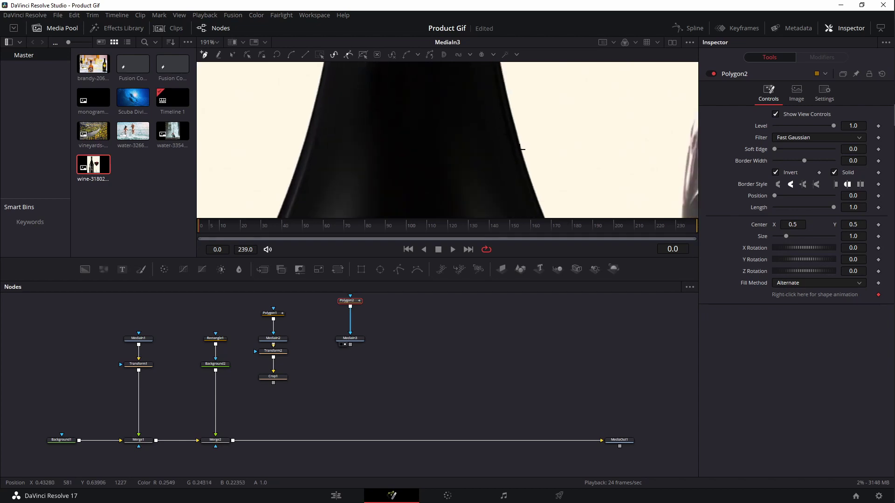
click(521, 154)
scroll(521, 155, up, 3)
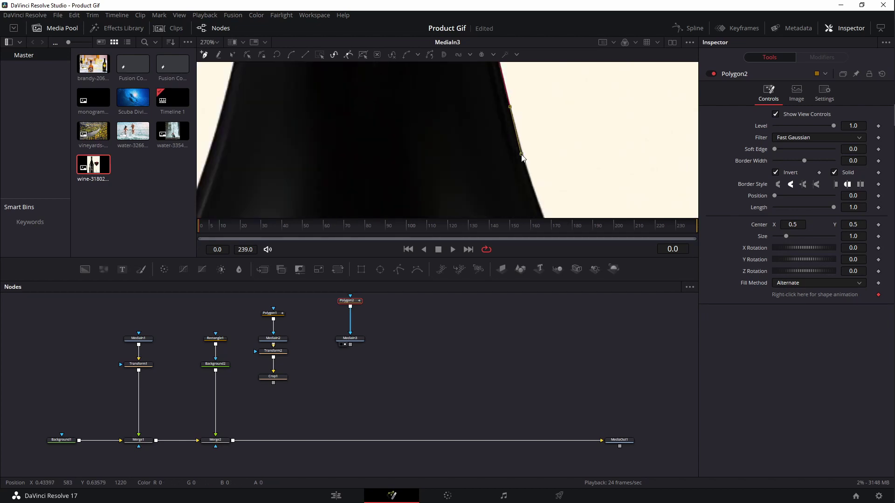
scroll(521, 155, down, 6)
drag(540, 164, 465, 97)
click(460, 126)
click(468, 145)
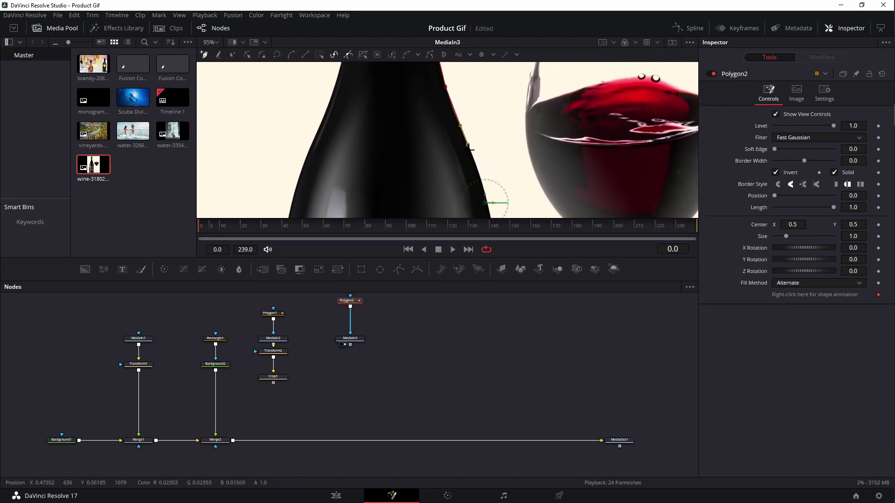
- Trace the polygon outline around the bottle's lower right shoulder to just above the label
drag(462, 126, 460, 126)
click(478, 172)
drag(494, 163, 491, 101)
click(486, 154)
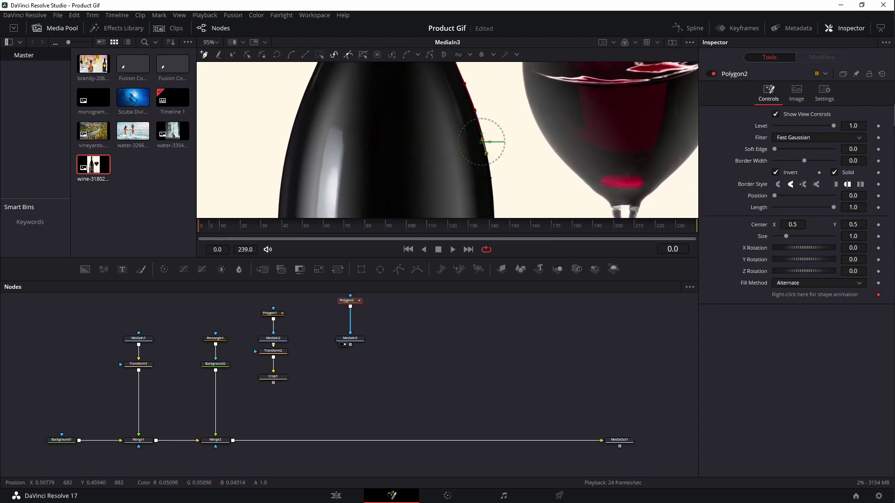
click(492, 187)
- Trace the polygon outline down the bottle's straight right side beside the Swartland label
drag(522, 195, 524, 122)
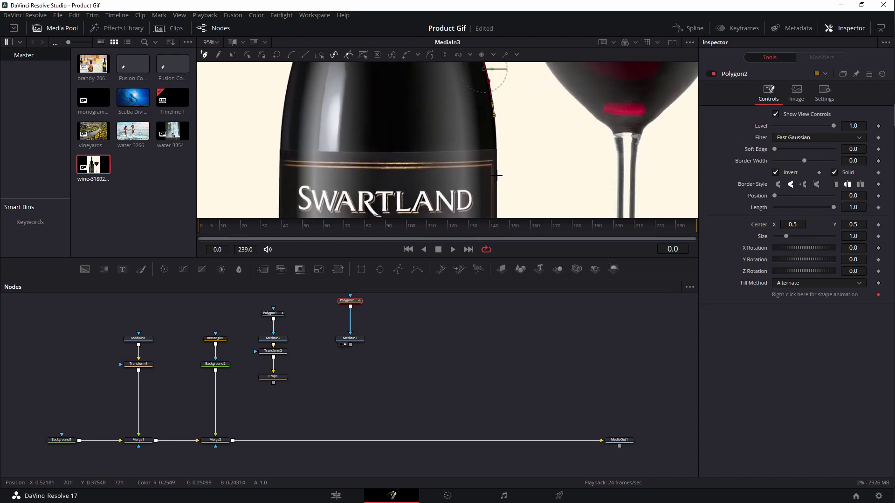
click(495, 176)
scroll(507, 182, down, 3)
drag(507, 194, 489, 115)
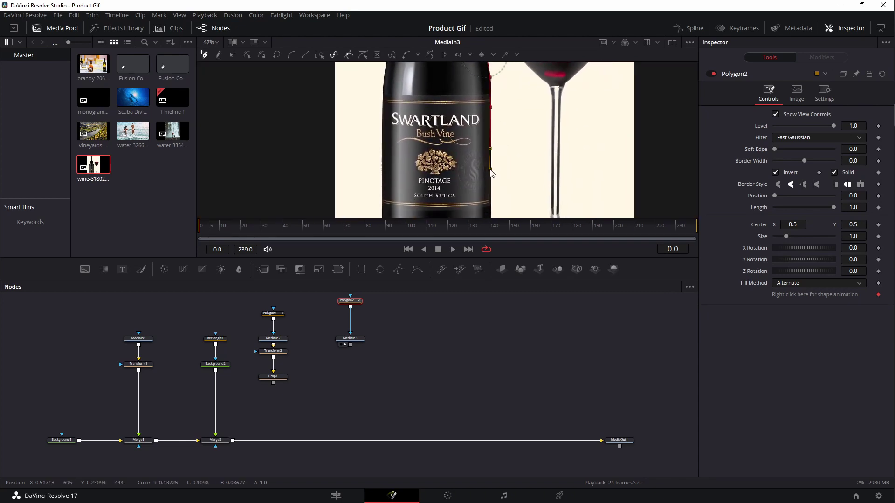
drag(507, 197, 501, 136)
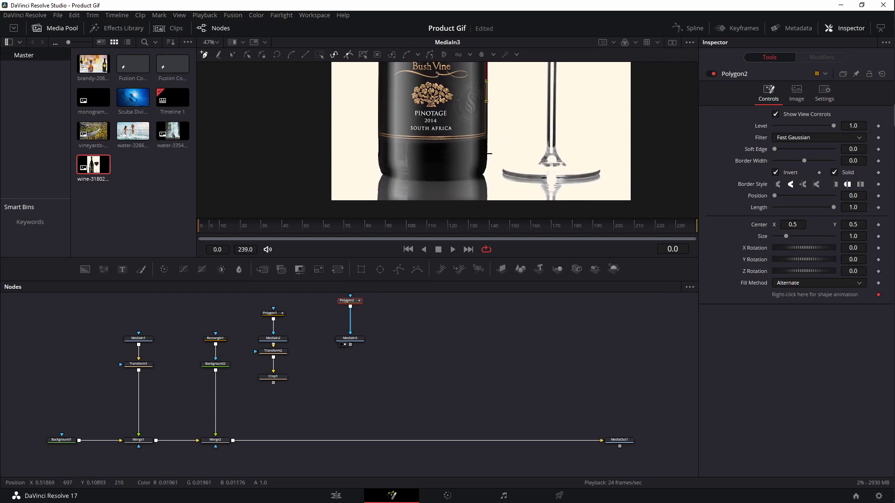
- Carry the polygon outline around the bottle's rounded base to its lower left corner, leaving out the reflection
click(487, 153)
click(486, 166)
click(480, 174)
click(464, 179)
click(443, 181)
click(414, 181)
click(382, 174)
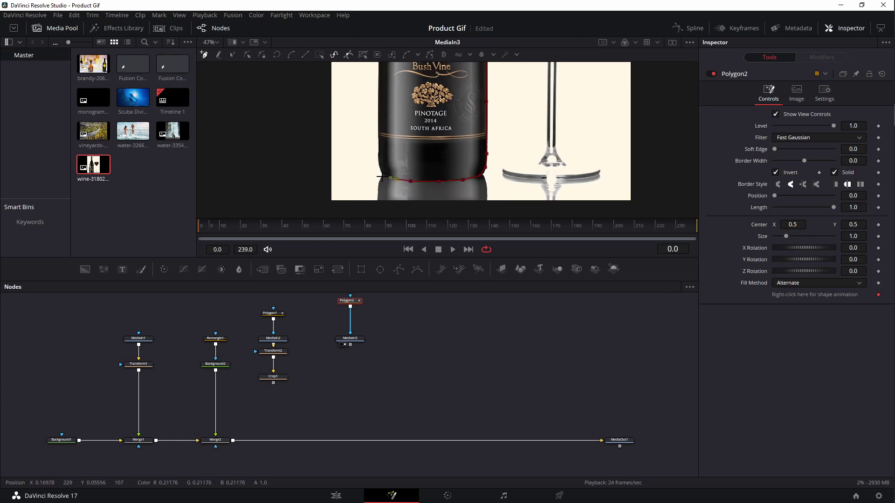
- Trace the polygon outline up the bottle's left side past the label to the lower left shoulder
click(378, 150)
click(377, 90)
drag(425, 89, 441, 203)
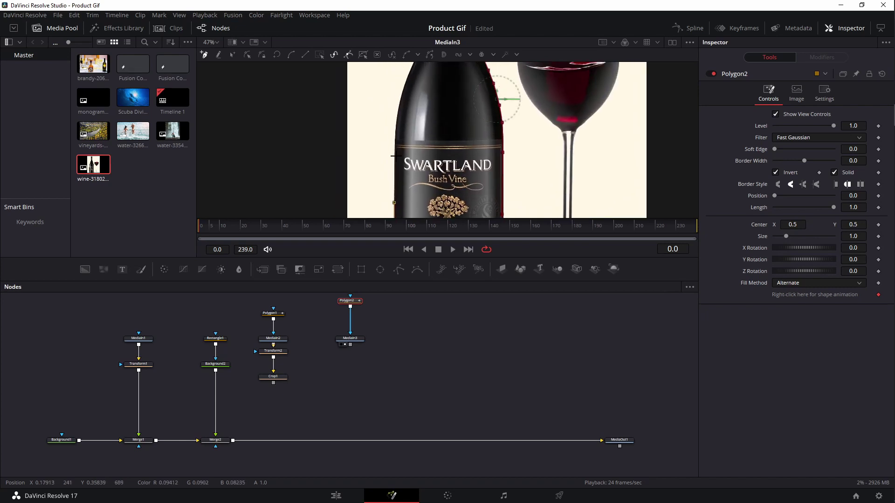
click(396, 140)
click(399, 105)
click(406, 84)
- Continue the polygon outline along the left shoulder and up to the base of the bottle's neck wrapper
drag(428, 86, 424, 180)
click(413, 151)
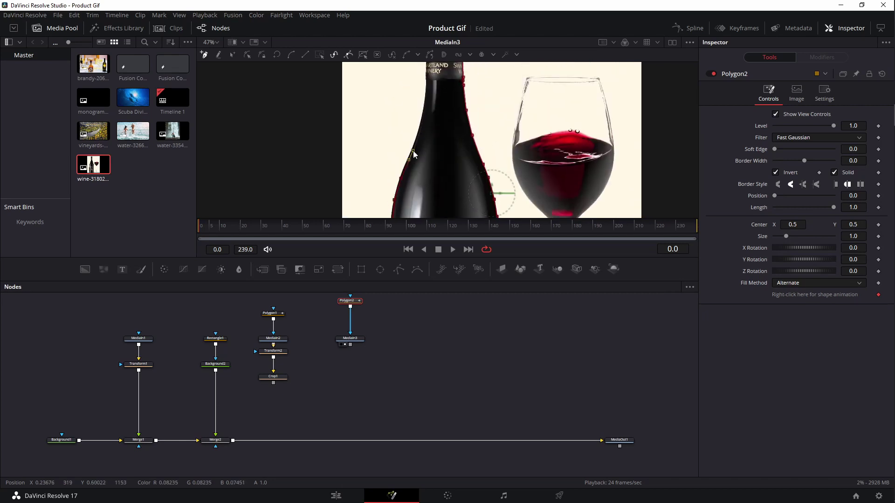
click(420, 129)
click(425, 102)
click(427, 82)
drag(432, 79, 438, 187)
- Trace the left edge of the neck and cap and close the polygon at its starting point
scroll(441, 186, up, 3)
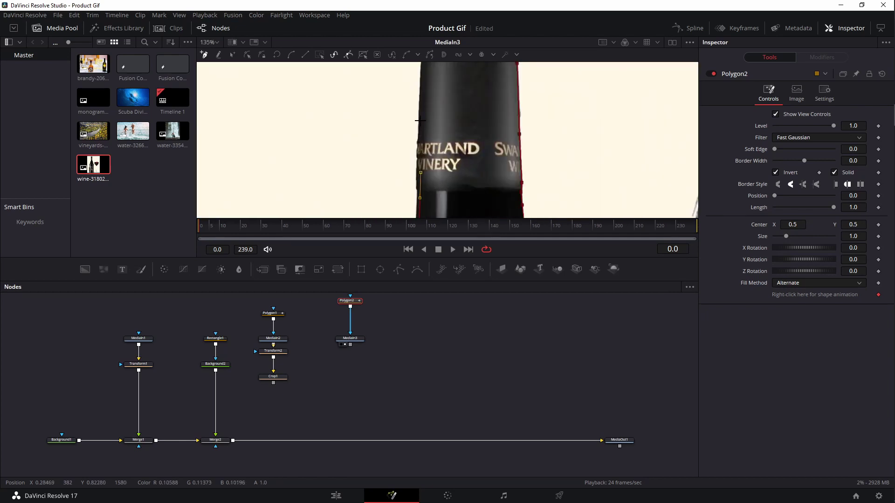
click(421, 121)
drag(437, 123, 448, 236)
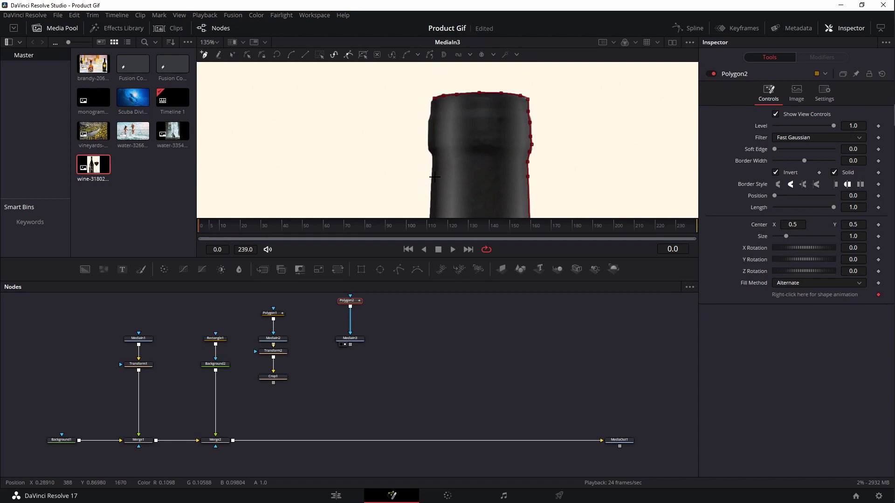
click(434, 174)
click(429, 133)
click(431, 117)
click(434, 100)
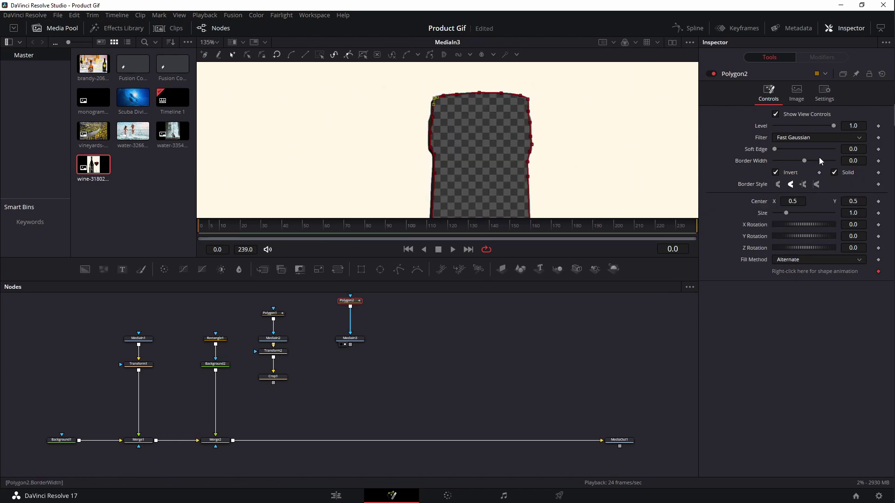
- Turn off inversion on the wine bottle's polygon mask and set its Soft Edge to 0.00236
click(776, 173)
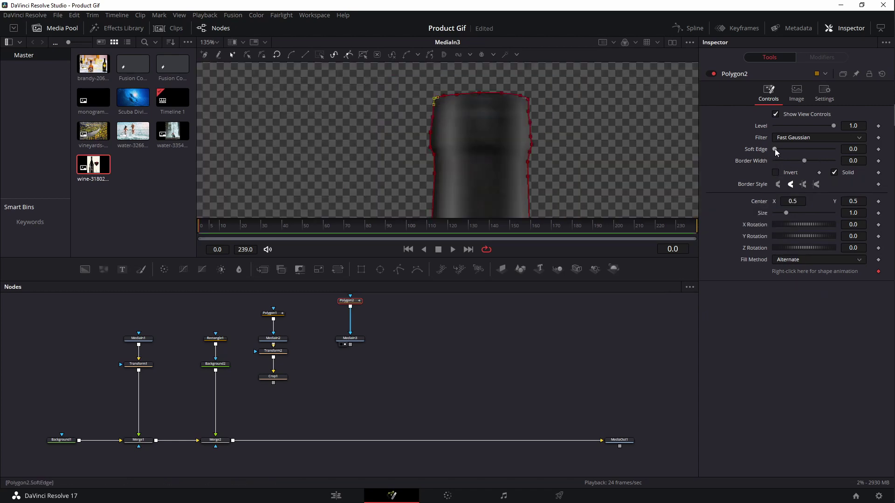
drag(775, 150, 781, 149)
click(513, 339)
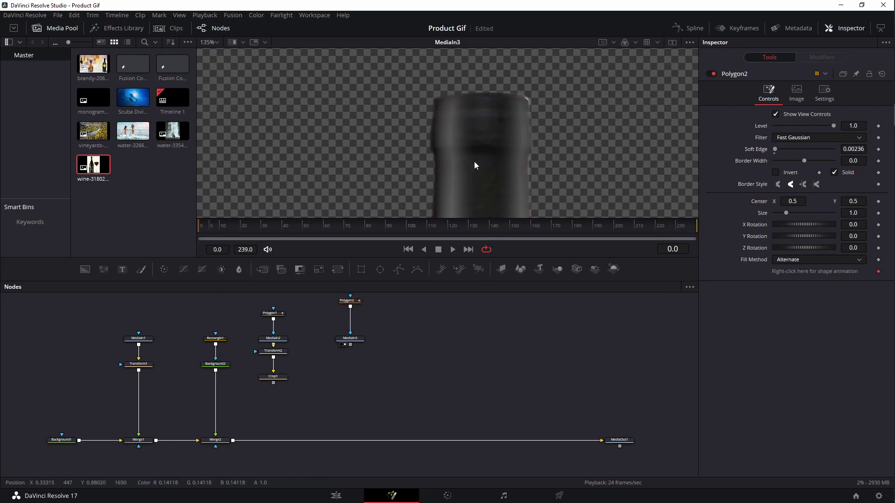
- Delete the stray polygon point at the cap's upper right corner on the wine bottle's Polygon2 mask
scroll(478, 160, down, 4)
scroll(494, 135, up, 6)
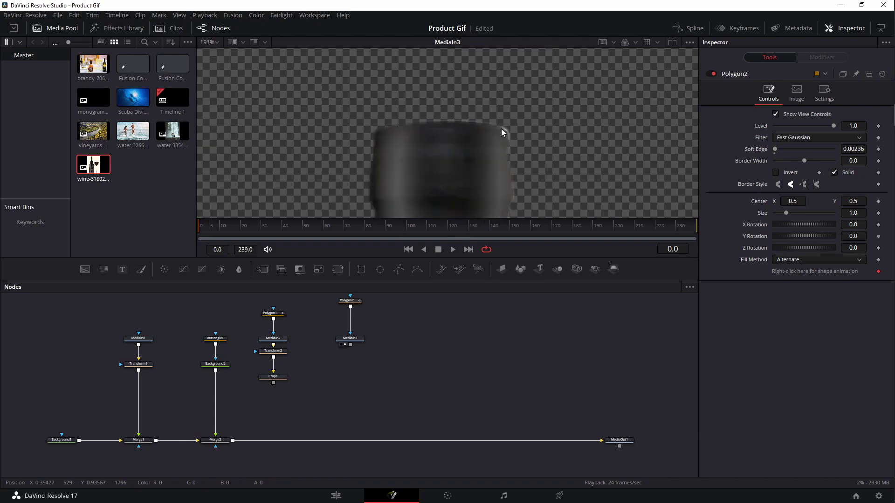
click(347, 301)
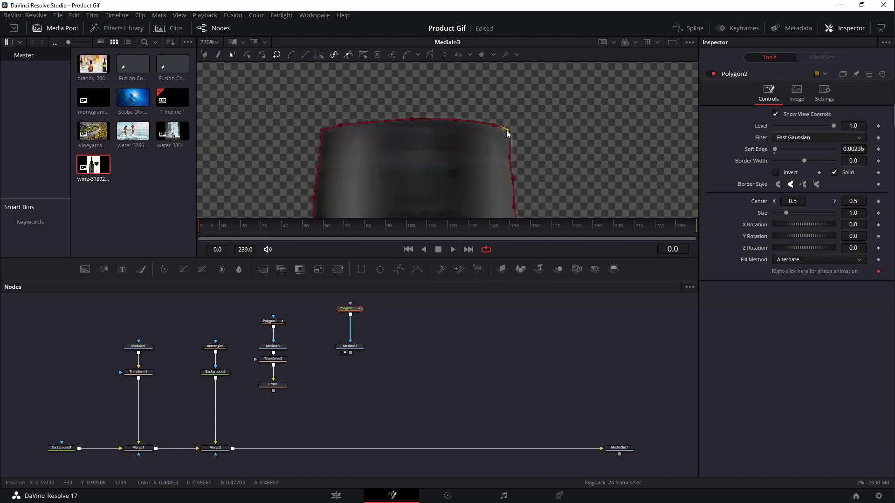
click(506, 130)
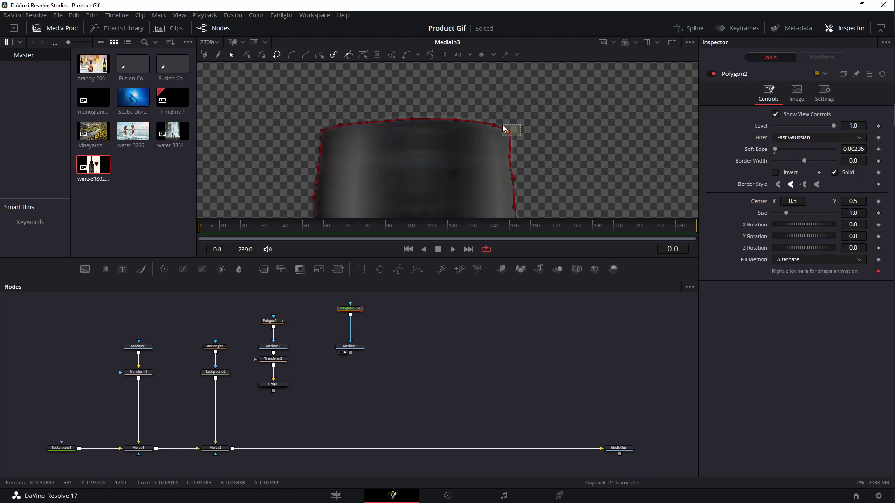
key(Delete)
click(510, 158)
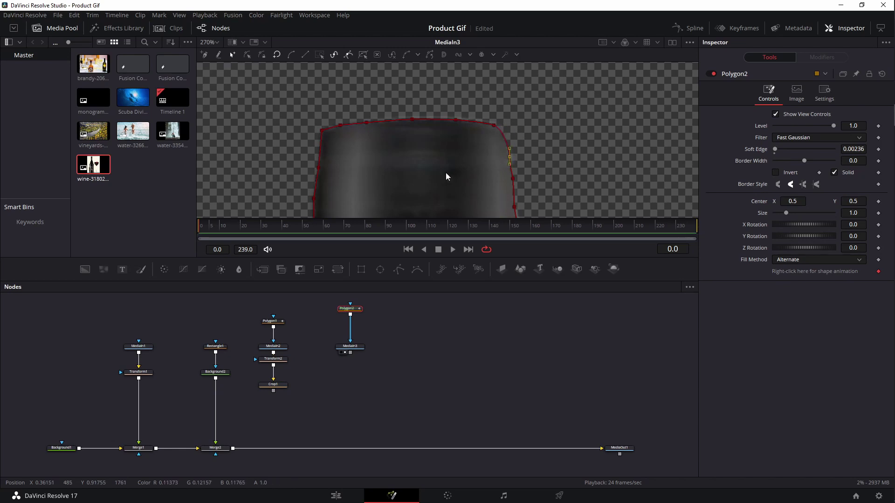
scroll(445, 173, down, 7)
drag(459, 97, 458, 80)
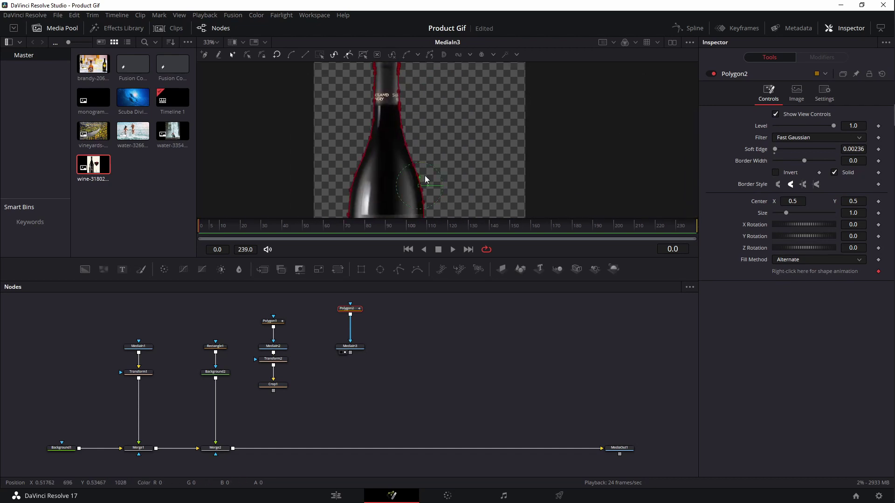
- Reduce Polygon2's Soft Edge to 0.00197 and smooth the mask points along the right side of the bottle's neck
click(418, 368)
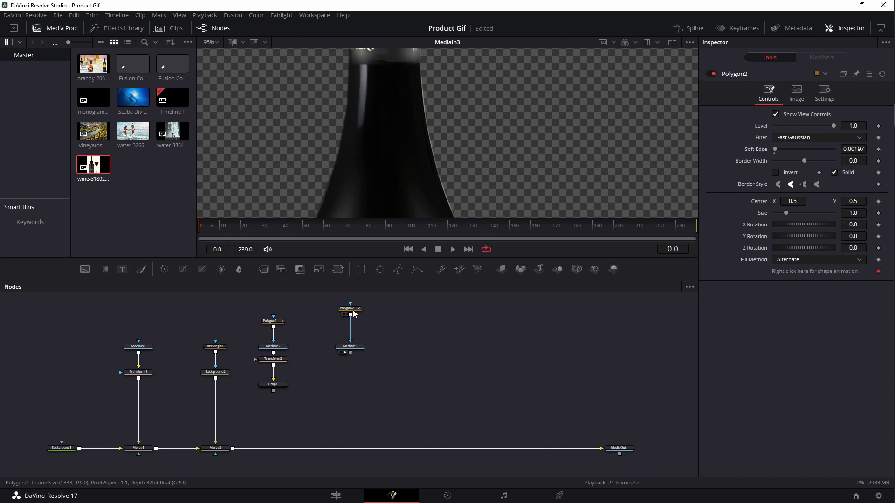
click(352, 309)
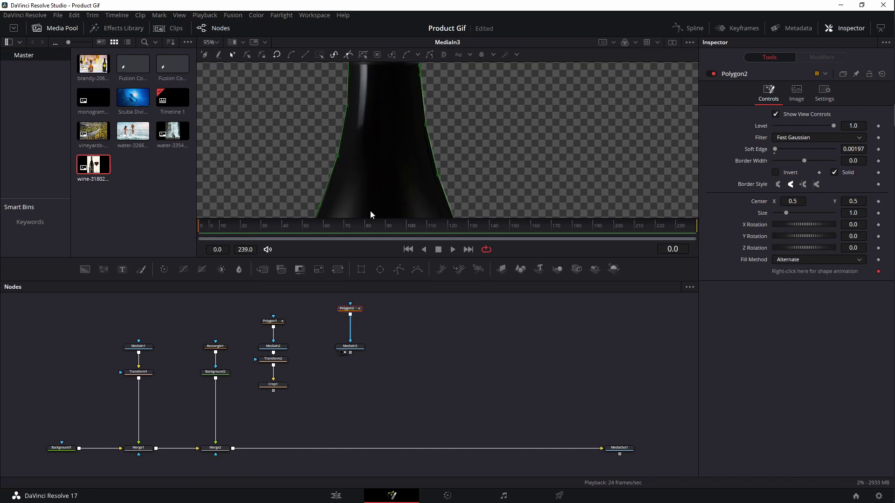
click(426, 124)
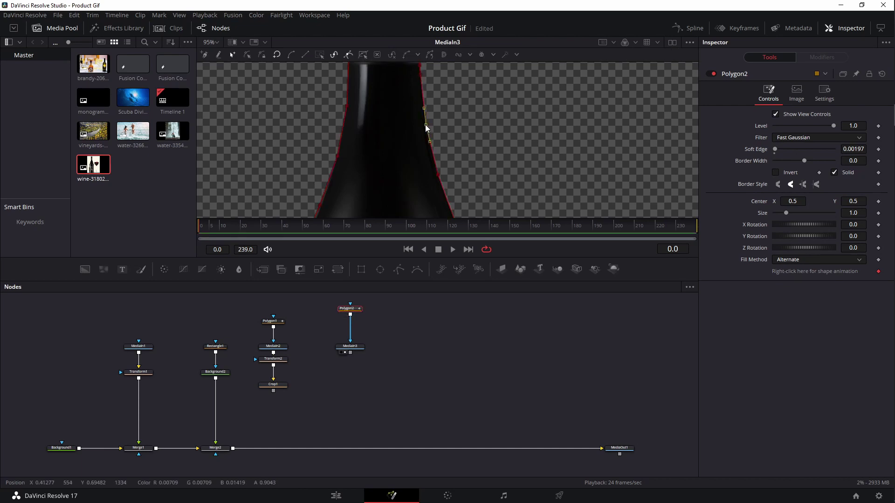
click(438, 175)
drag(475, 186, 399, 69)
key(shift+s)
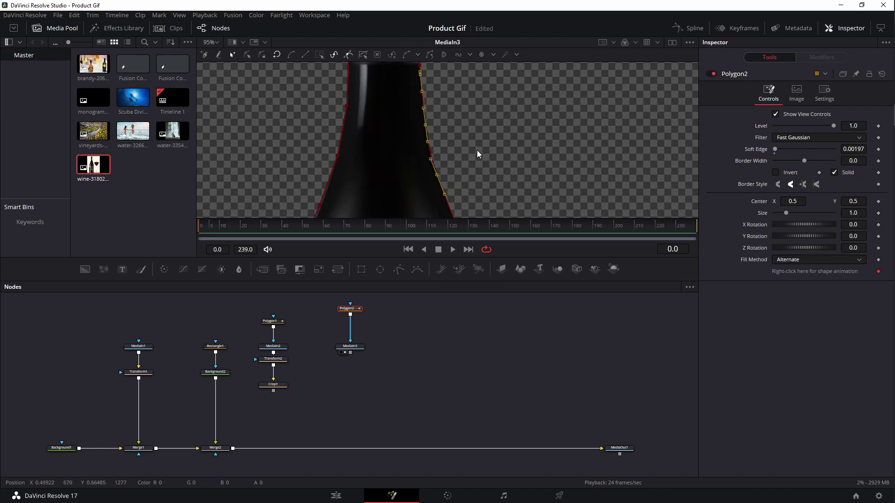
click(435, 356)
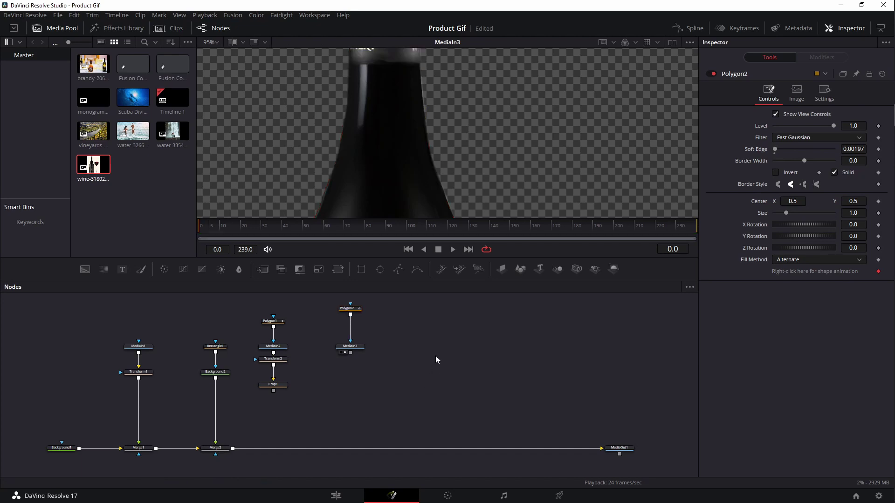
- Delete the extra mask point just below the neck wrapper's right edge and nudge the point at the wrapper inward
scroll(471, 131, up, 2)
scroll(471, 131, up, 2)
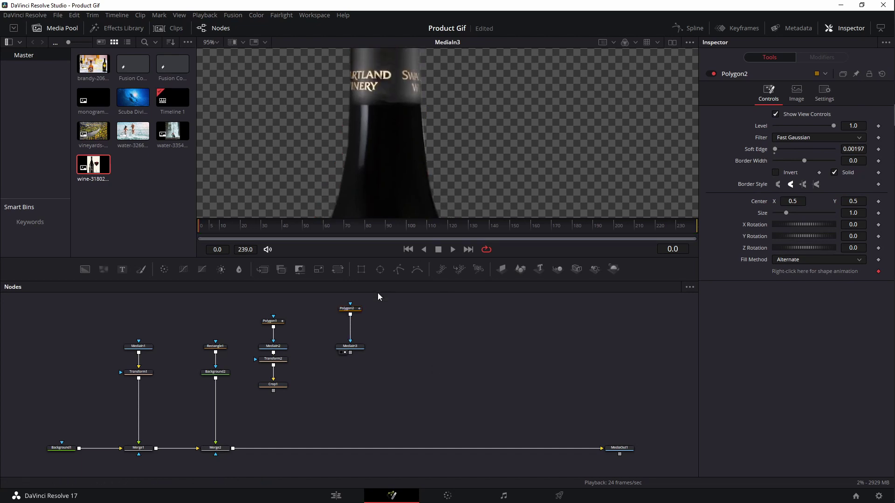
click(348, 309)
drag(434, 122, 415, 106)
key(Delete)
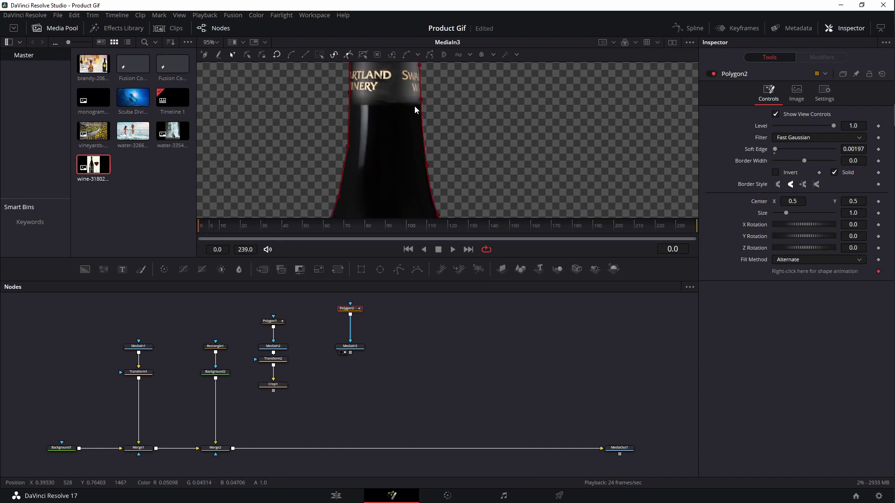
click(421, 99)
drag(422, 98, 420, 99)
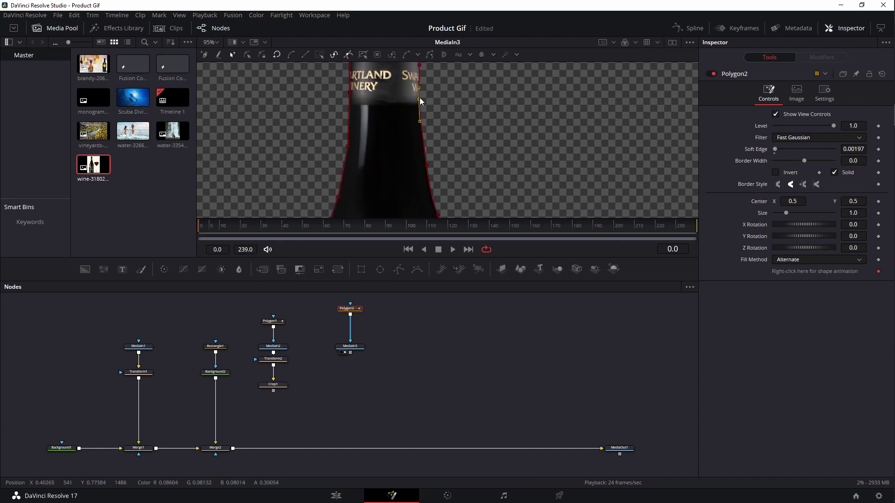
click(429, 410)
- Examine the mask's edges along the bottle's shoulders and check the whole cut-out bottle
scroll(446, 147, down, 3)
scroll(459, 161, down, 1)
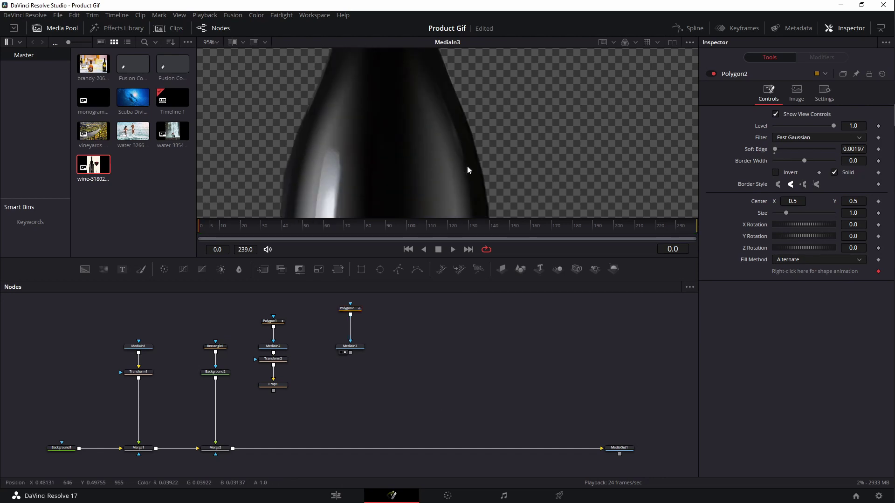
scroll(467, 166, up, 2)
key(super)
key(super)
scroll(451, 147, down, 7)
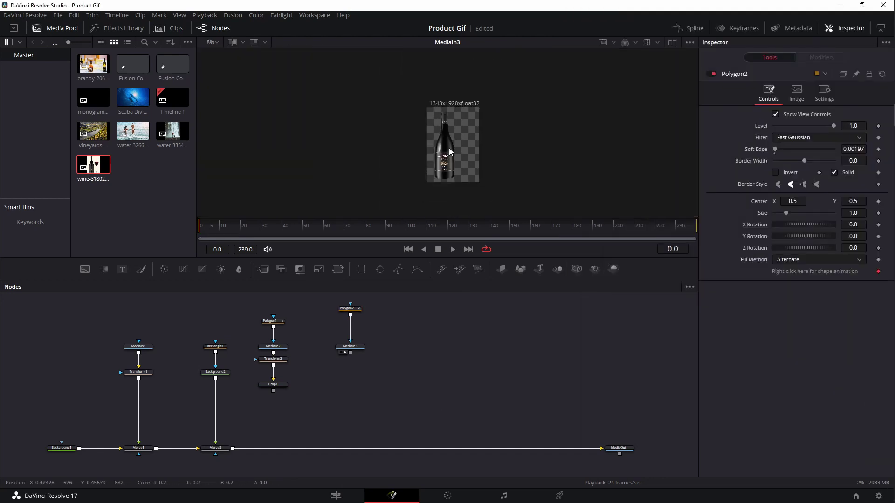
scroll(451, 148, up, 2)
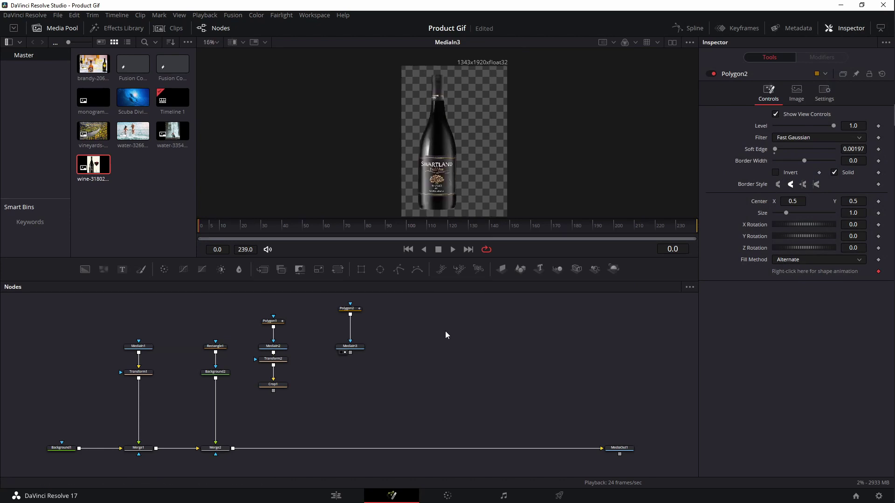
- Add a Transform and a Crop node after the wine bottle's MediaIn3 and show the crop in the viewer
click(350, 347)
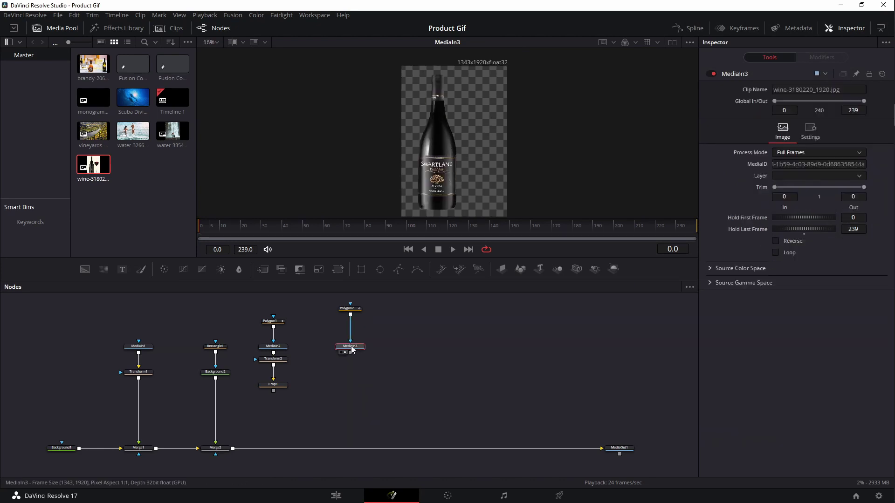
click(338, 271)
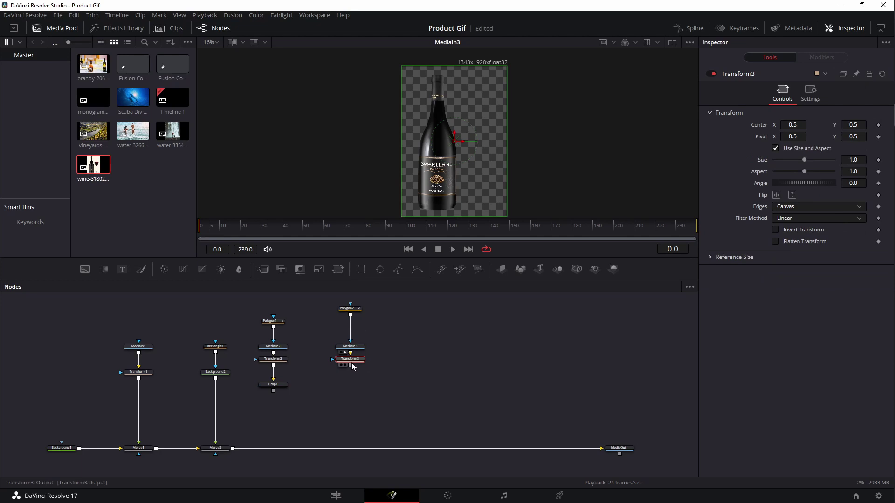
key(shift+space)
text(crop)
key(Return)
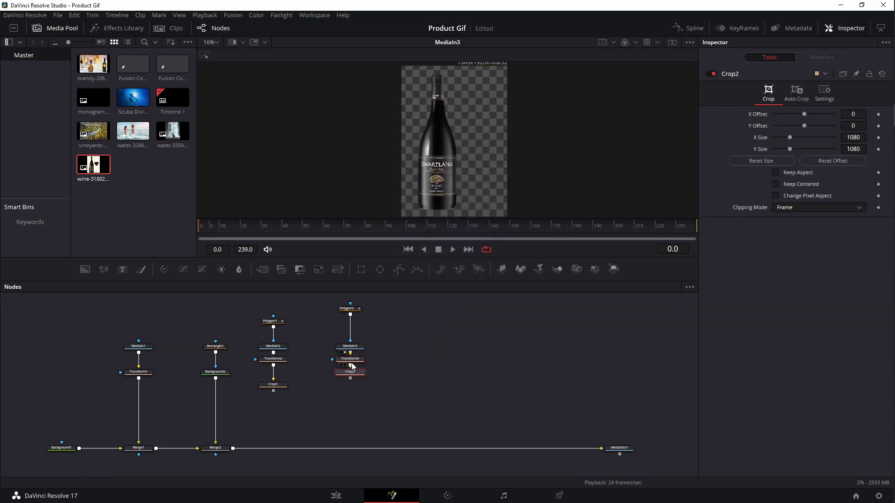
drag(350, 376, 408, 184)
- Scale the wine bottle to 0.61 with Transform3 and move its center to about X 0.504, Y 0.281
click(350, 358)
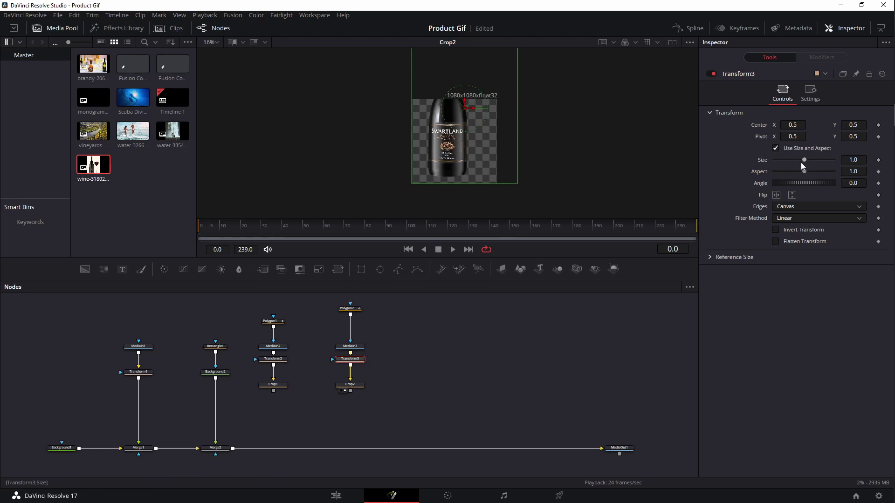
drag(803, 159, 791, 159)
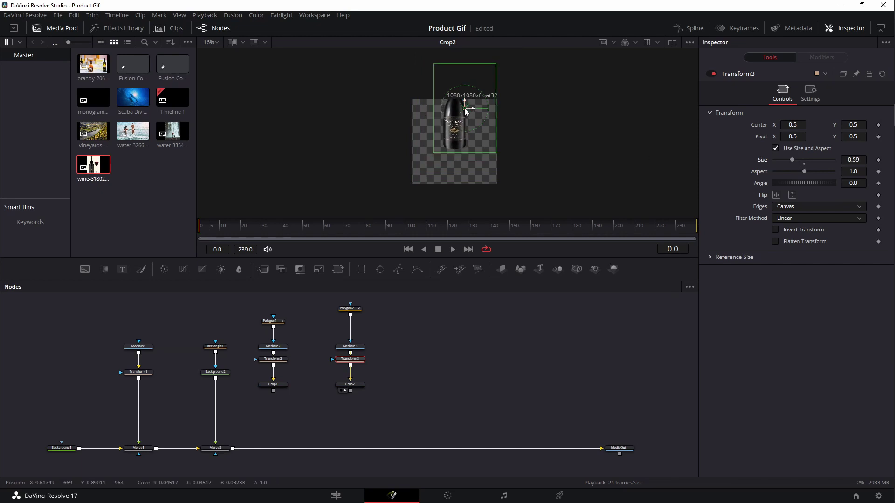
drag(466, 111, 463, 146)
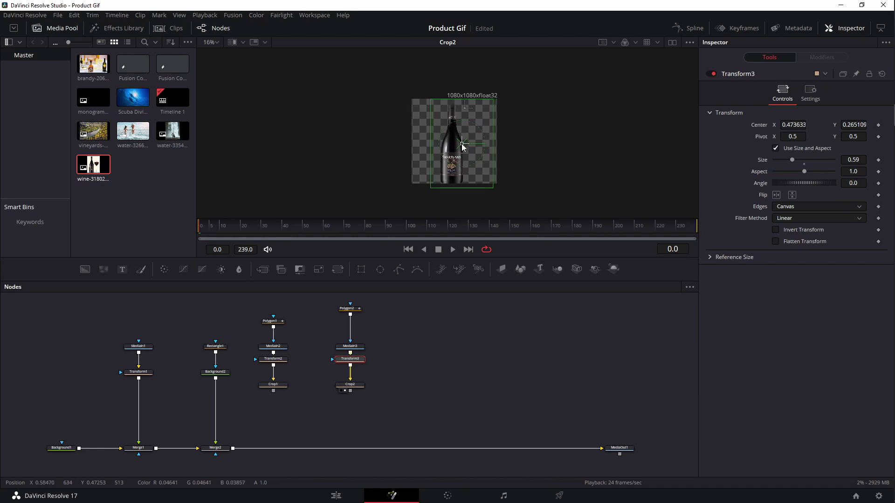
click(792, 160)
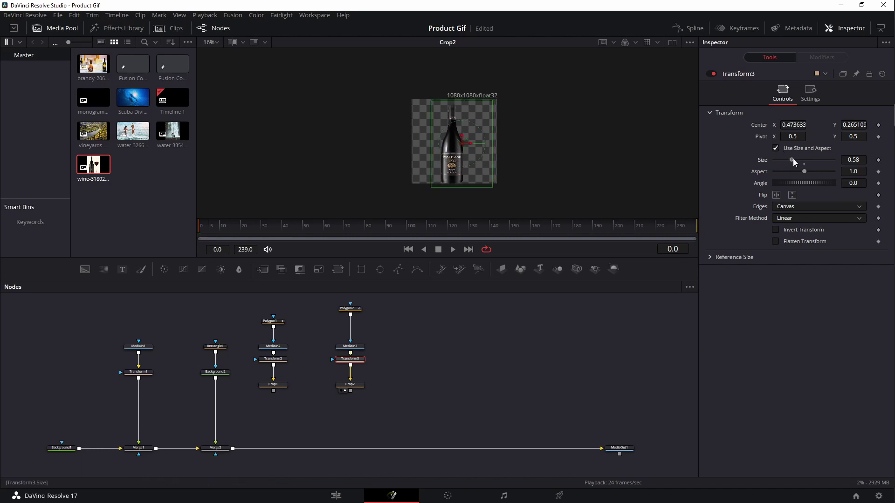
drag(793, 159, 794, 159)
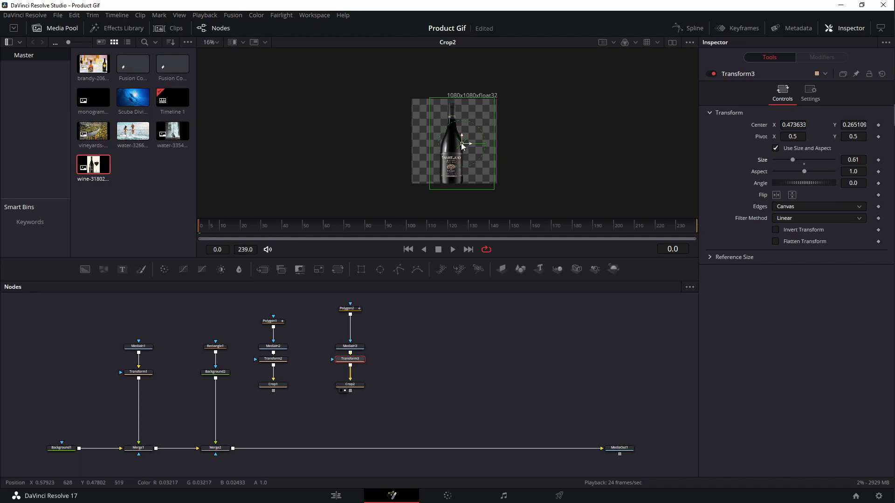
drag(462, 146, 464, 144)
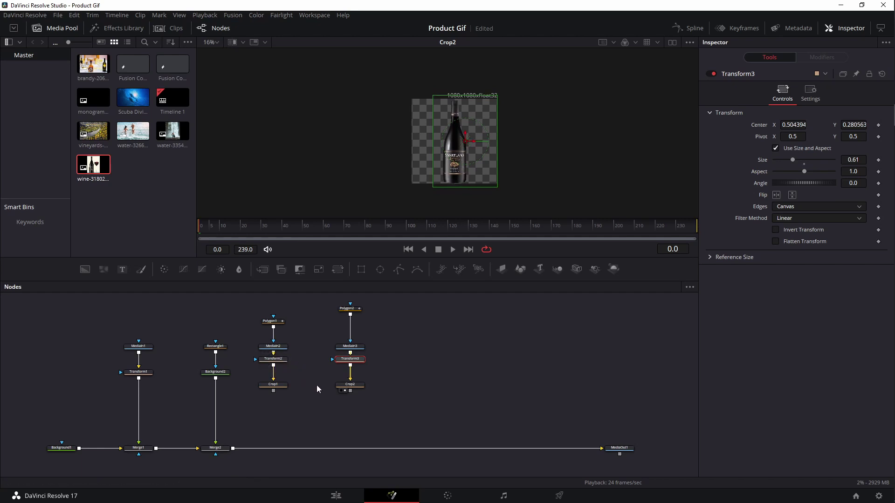
- View Crop1, scale the yellow-label bottle to 1.084 in Transform2 and move its center to about X -0.138, Y 0.501
drag(270, 386, 464, 164)
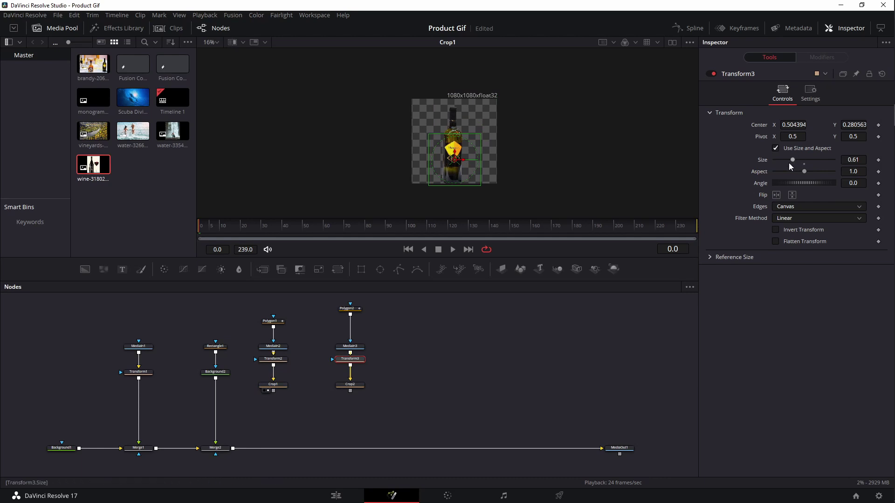
click(282, 359)
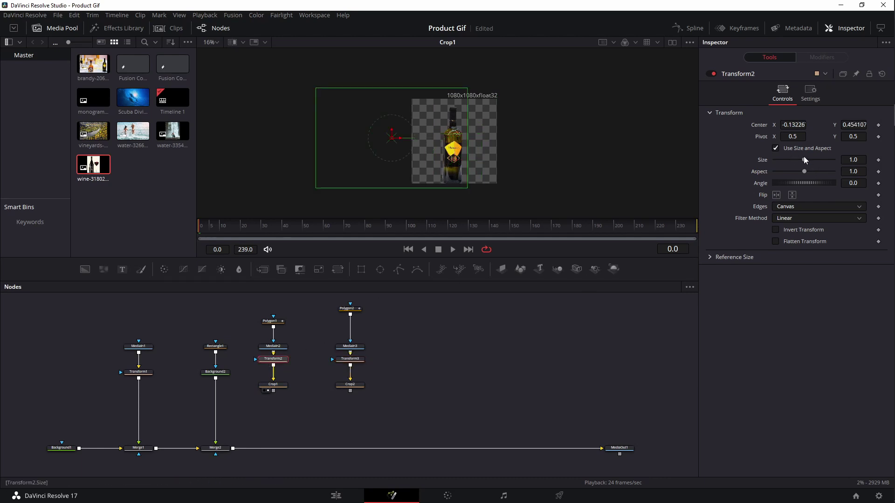
drag(804, 160, 805, 160)
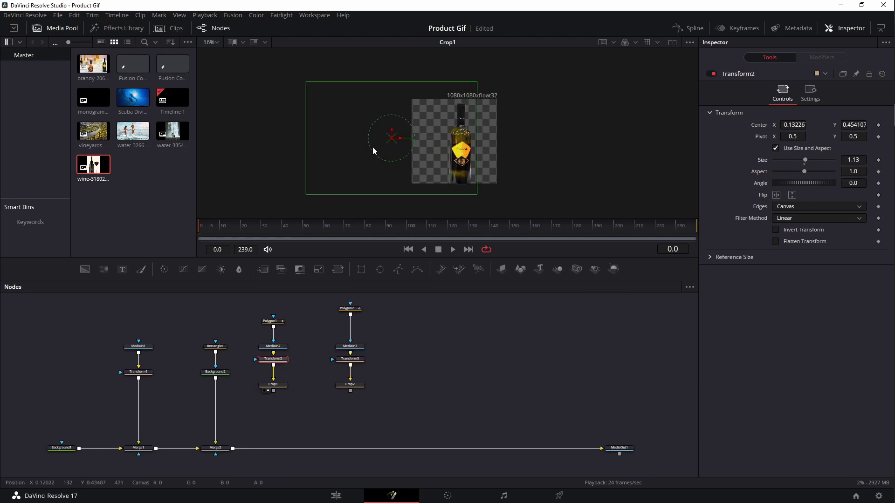
drag(391, 139, 390, 136)
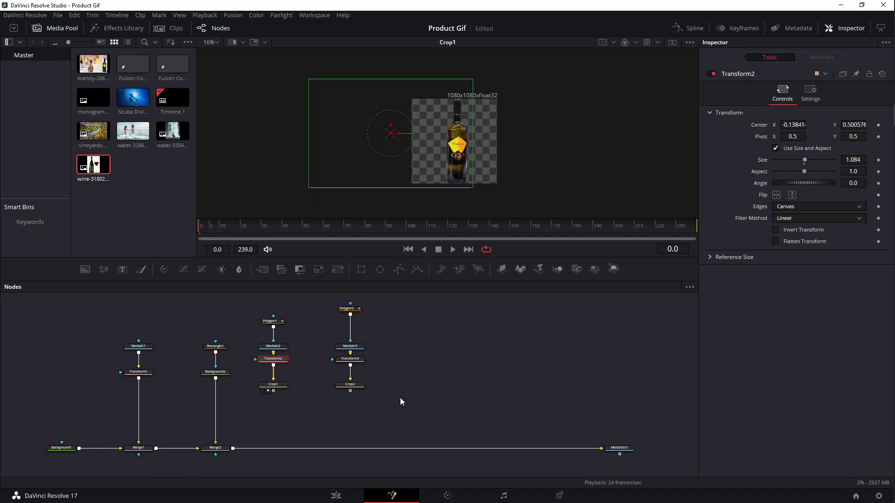
click(308, 387)
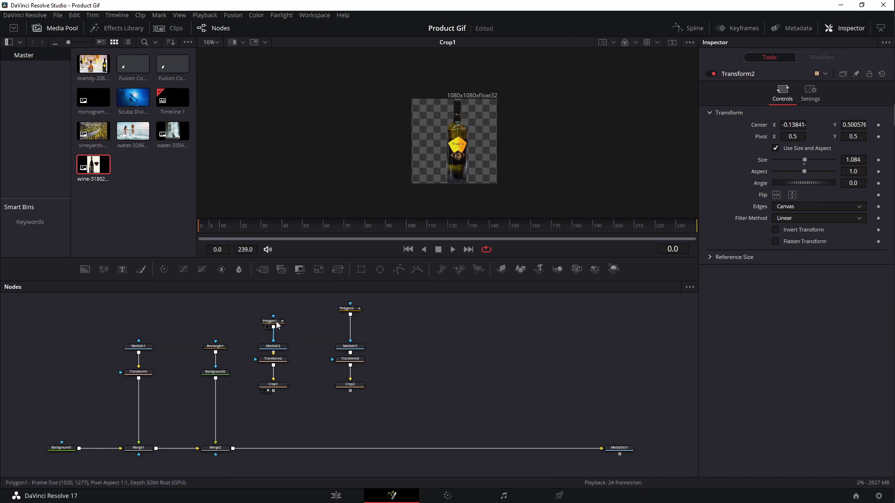
- Line up the Polygon1 node with Polygon2 and add a Dissolve node between and below the two crop nodes
drag(278, 323, 278, 310)
click(325, 409)
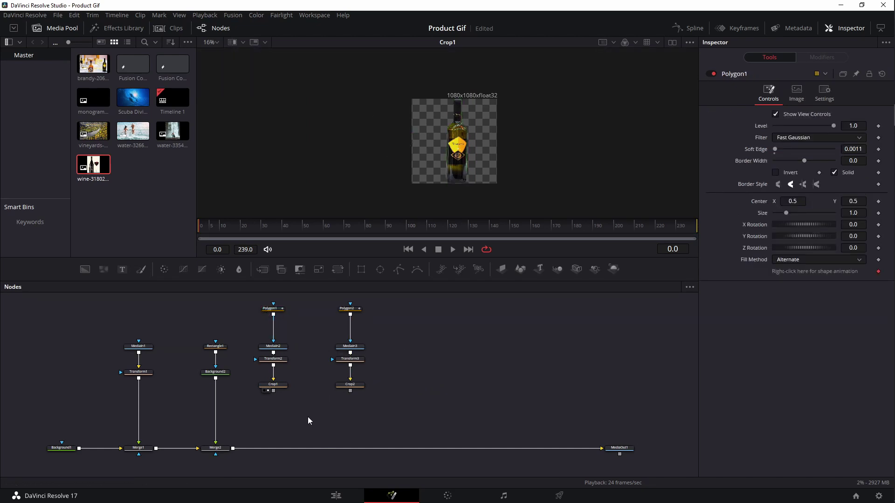
key(shift+space)
text(di)
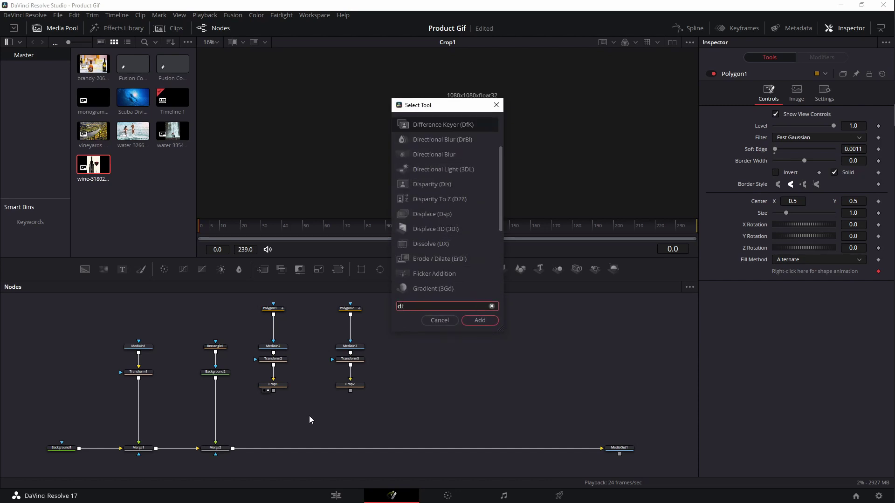
text(ss)
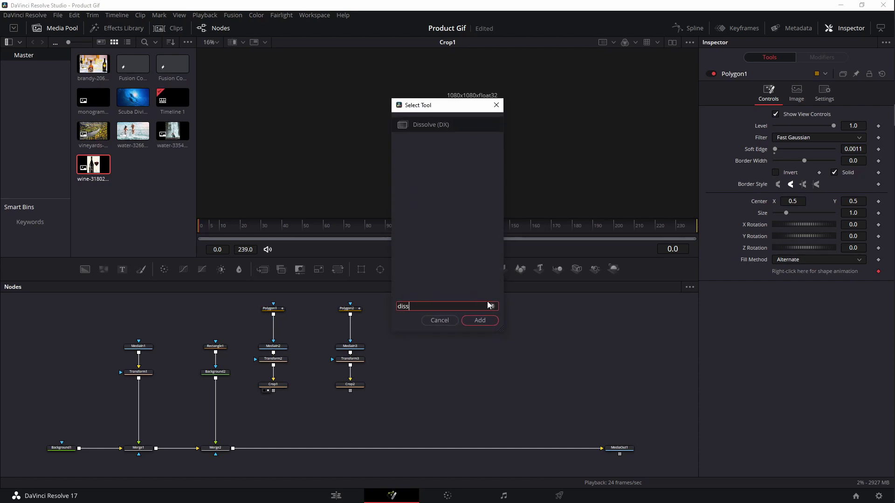
click(482, 321)
drag(292, 412, 311, 414)
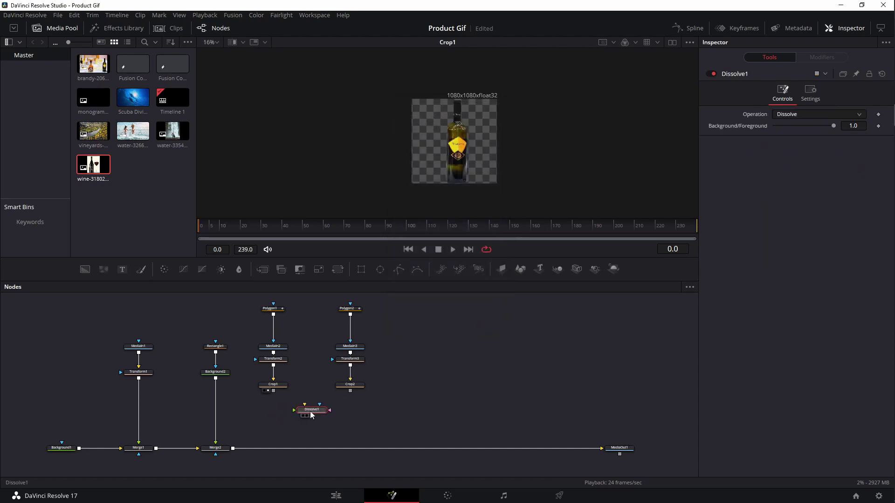
- Connect Crop1 to the Dissolve's background and Crop2 to its foreground, and show the Dissolve in the viewer
drag(274, 390, 300, 411)
drag(350, 390, 330, 410)
key(1)
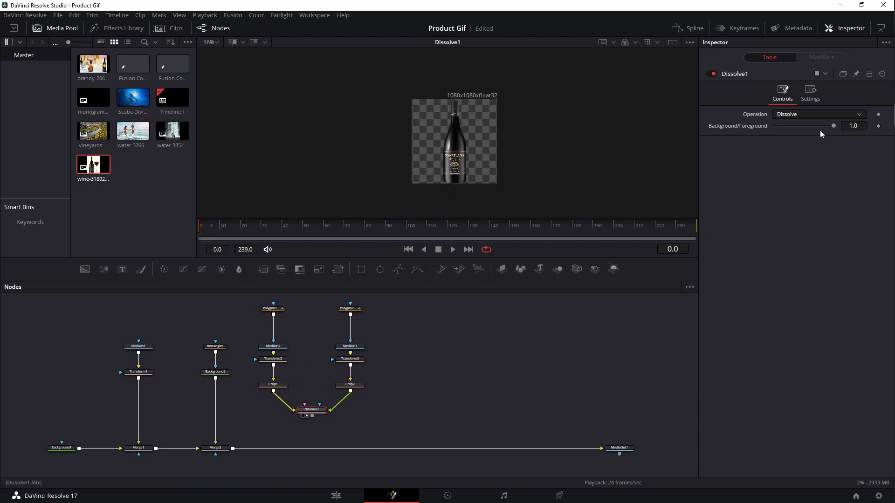
- With the dissolve partly blended, align the wine bottle in Transform3 to center X about 0.513, and return Background/Foreground to 0
drag(834, 126, 797, 125)
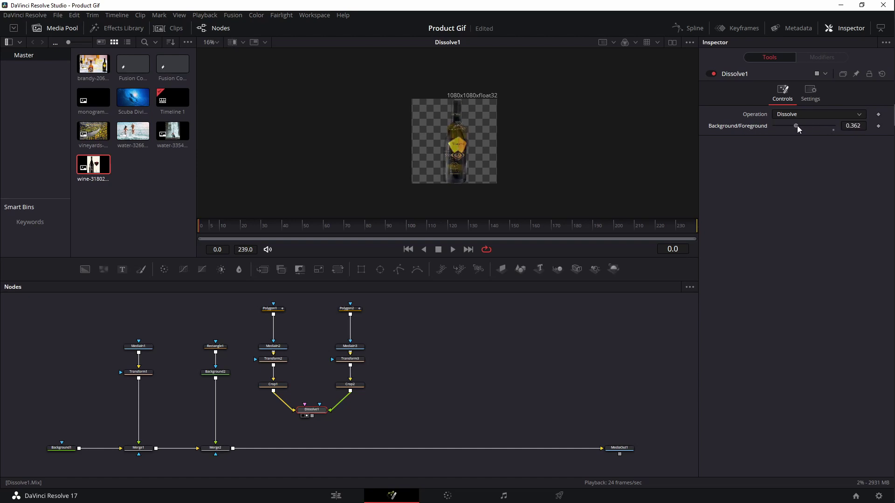
click(337, 358)
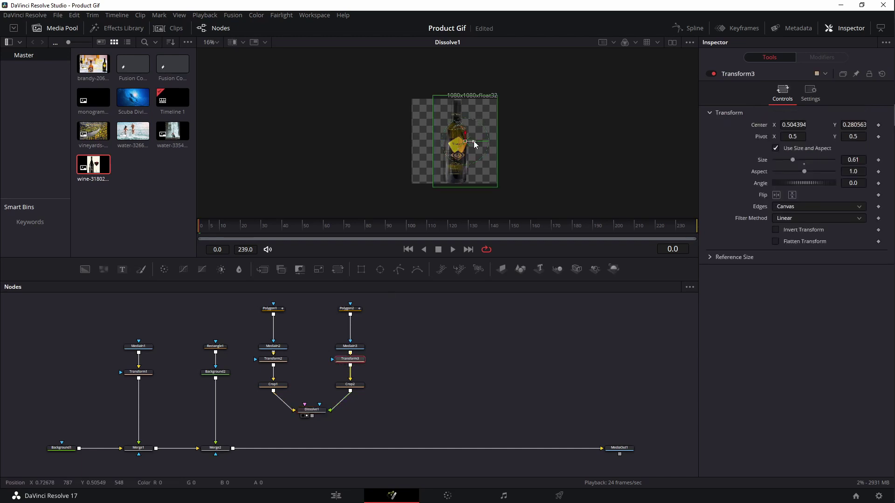
drag(474, 141, 475, 140)
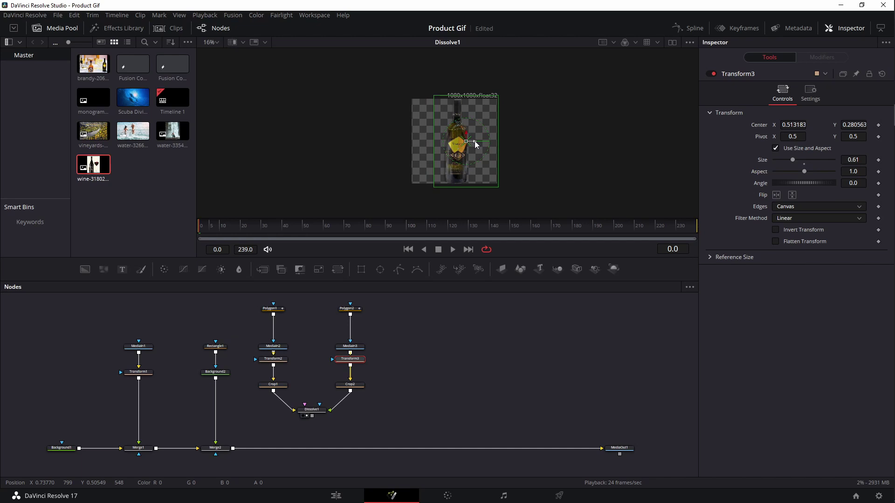
click(471, 343)
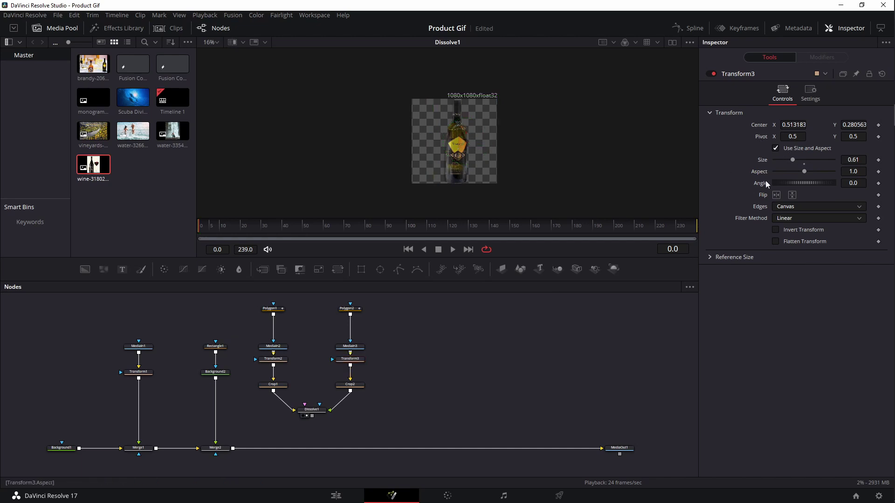
click(317, 410)
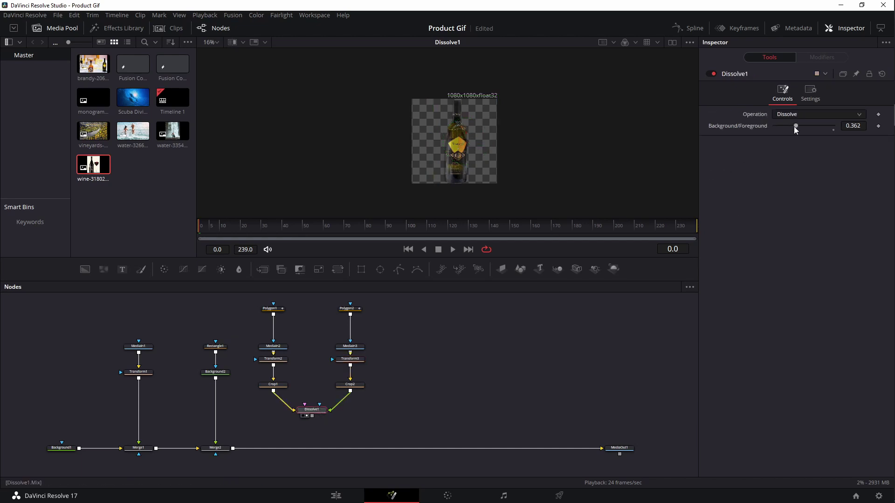
drag(795, 127, 768, 128)
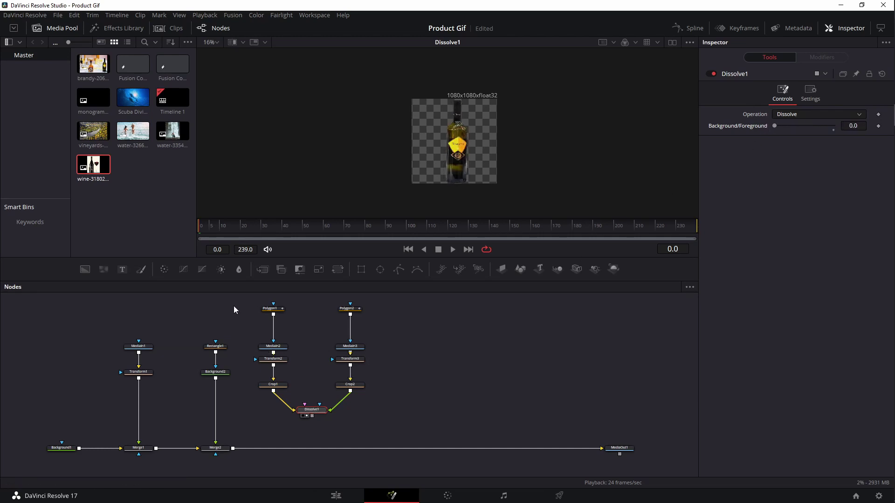
- Shift the bottle nodes up slightly, merge the Dissolve output over Merge2, and show the new merge in the viewer
drag(242, 299, 393, 422)
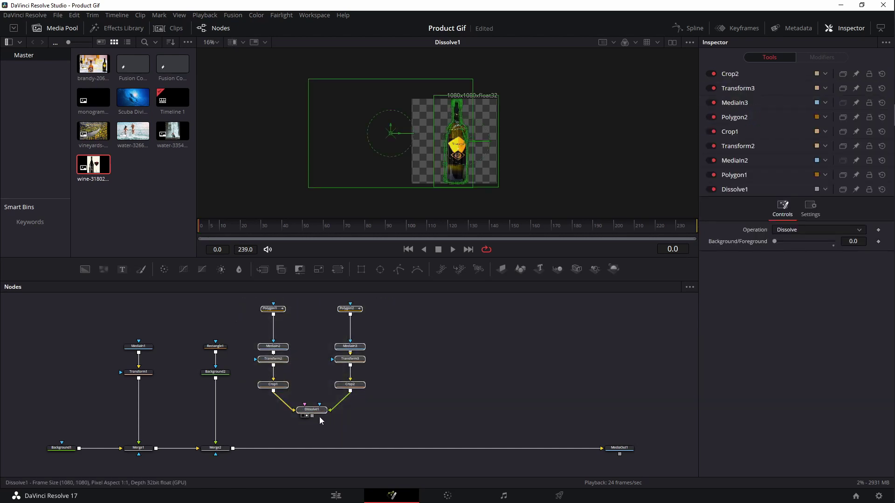
drag(319, 416, 318, 402)
click(458, 375)
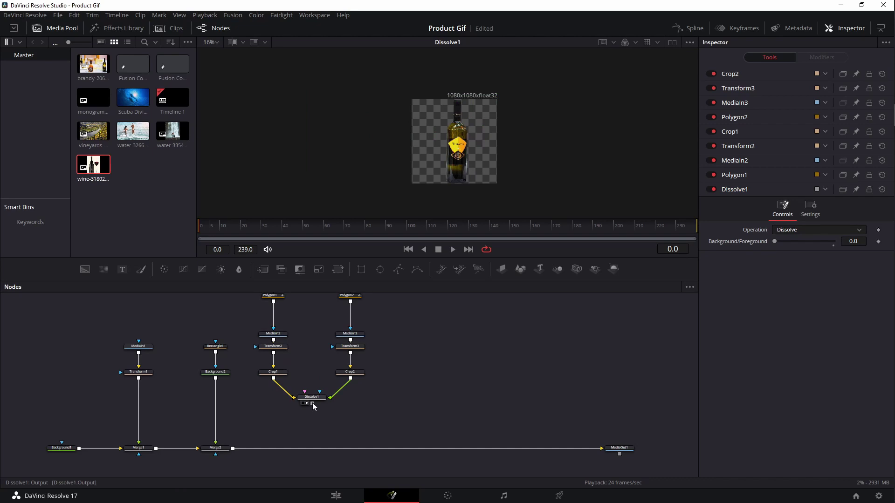
drag(312, 403, 320, 425)
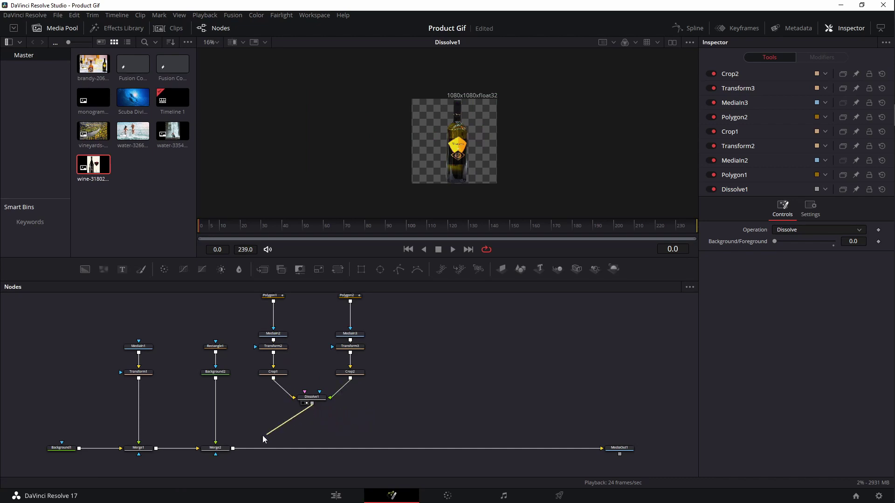
drag(262, 435, 233, 449)
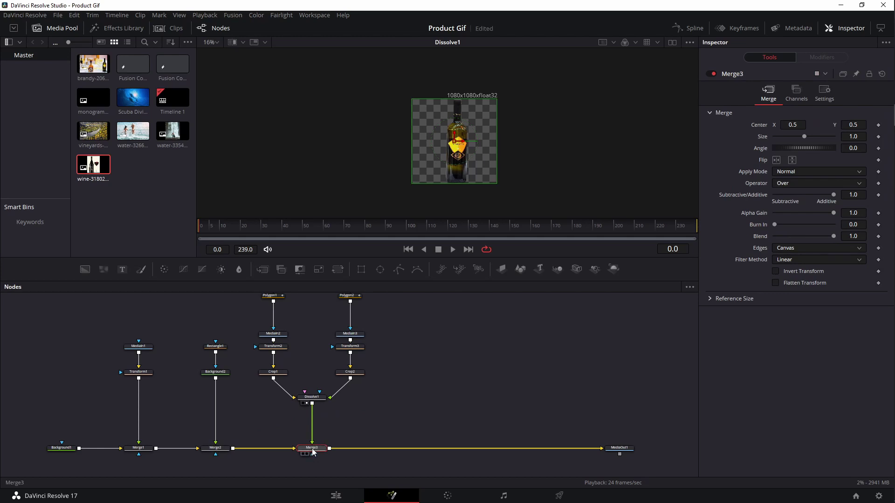
key(1)
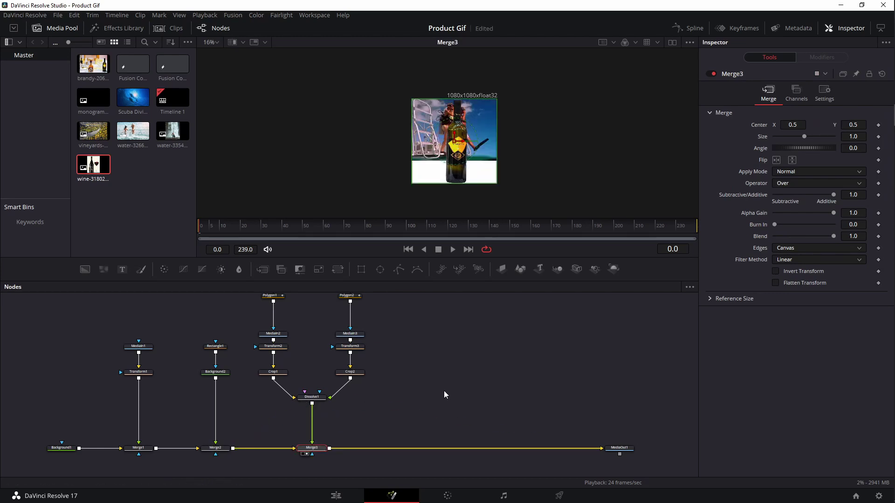
- Add a Transform after the Dissolve, scale the bottles to 0.77 and move their center to about X 0.189, Y 0.505
mouse_move(444, 394)
mouse_down()
mouse_move(443, 408)
mouse_move(434, 408)
mouse_up()
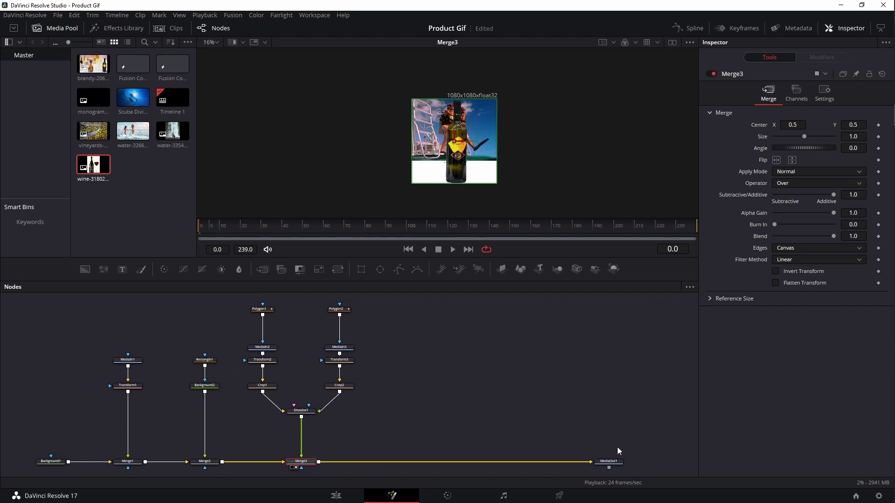
click(306, 410)
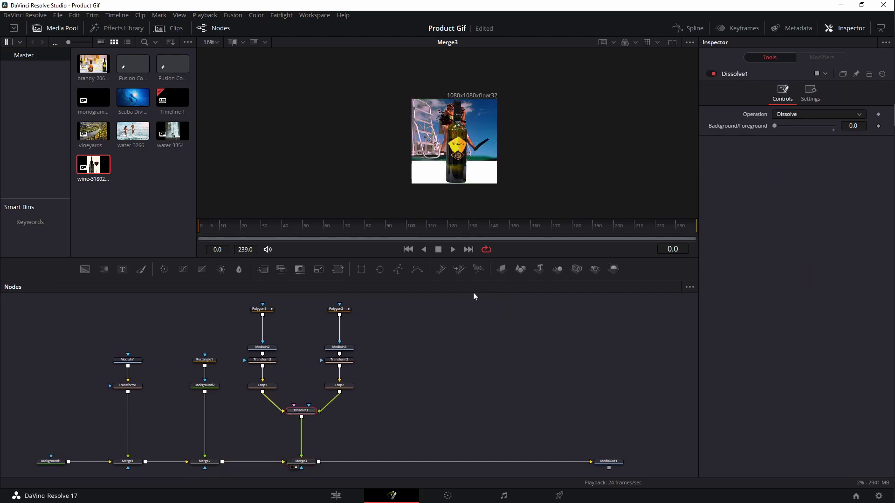
click(337, 270)
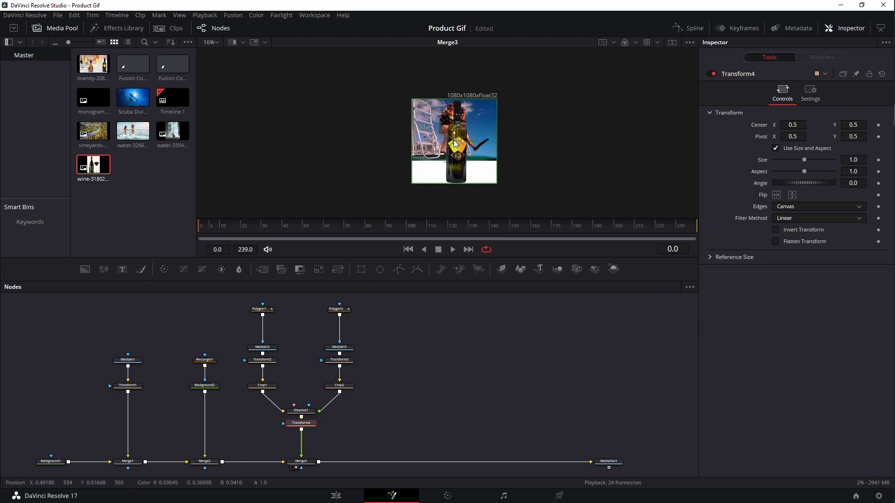
drag(456, 145, 437, 142)
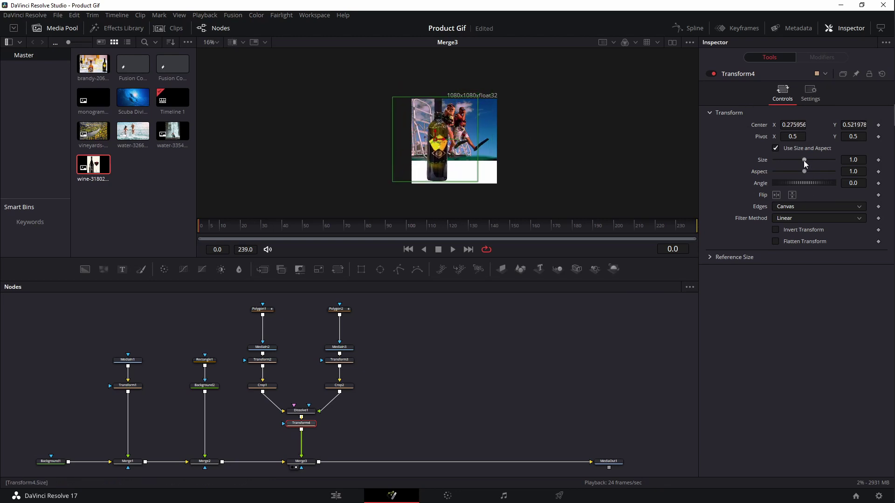
drag(804, 160, 797, 160)
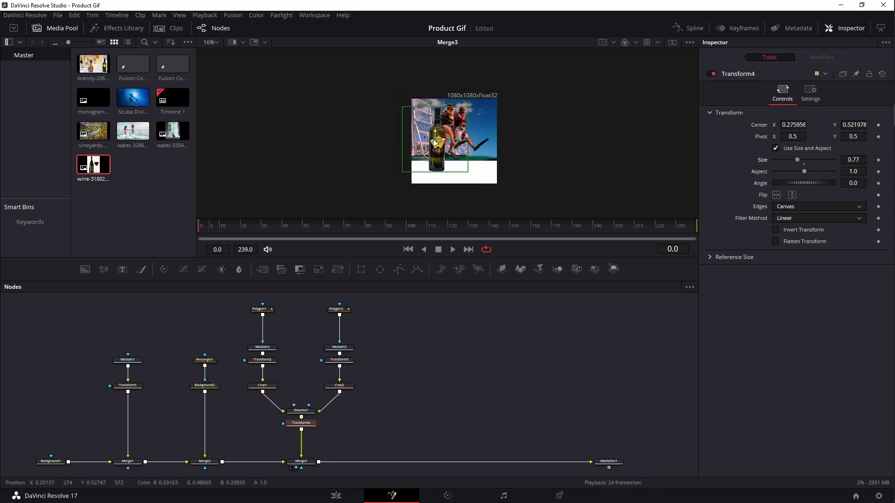
mouse_move(436, 143)
mouse_down()
mouse_move(438, 152)
mouse_move(428, 143)
mouse_up()
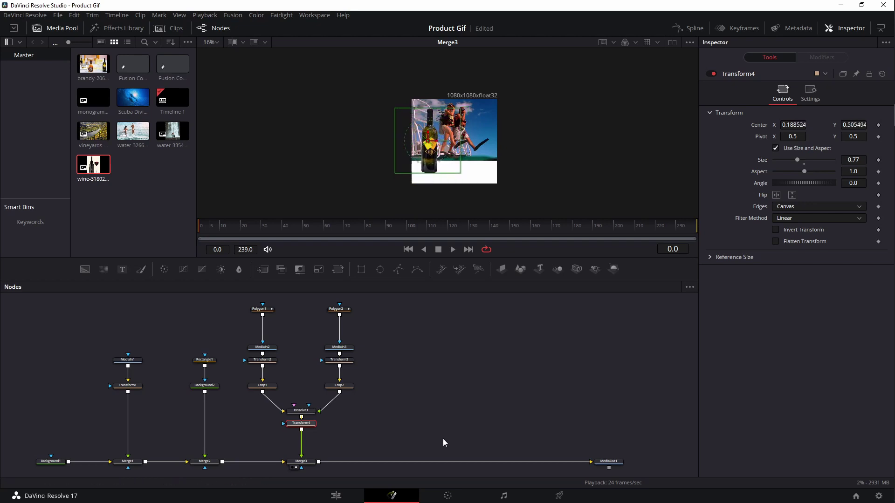
click(413, 391)
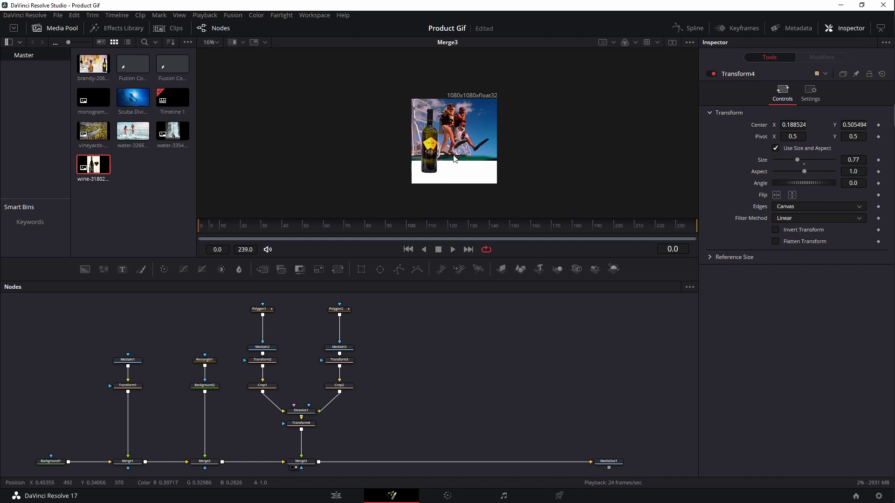
- Check the bottle dissolve within the full composite, leaving Background/Foreground at 0
scroll(456, 160, up, 3)
scroll(457, 158, down, 2)
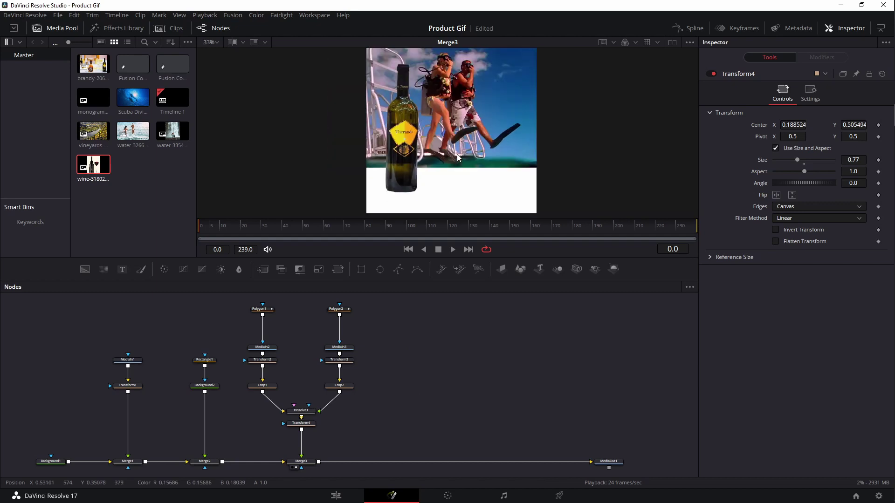
click(300, 411)
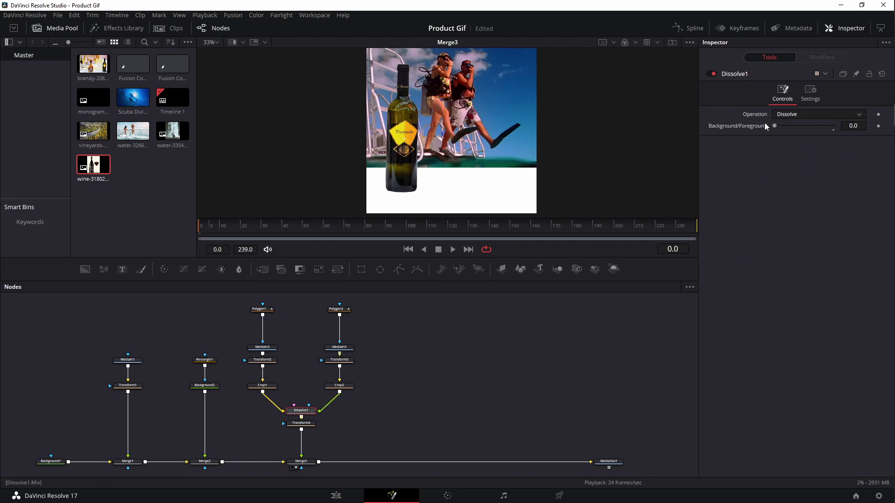
drag(774, 126, 746, 127)
drag(416, 358, 403, 365)
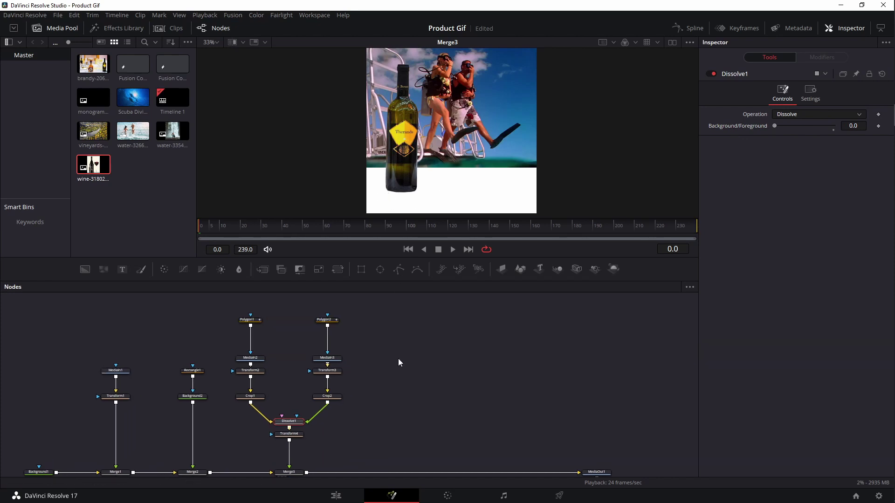
- Add a Mirrors node beside Transform4, feed it from Transform4's output, and show it in the viewer
click(381, 413)
key(shift+space)
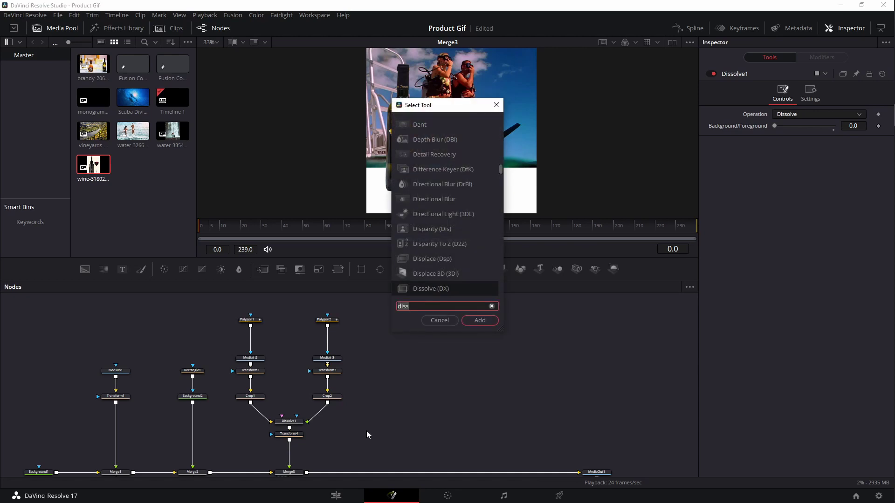
text(mirr)
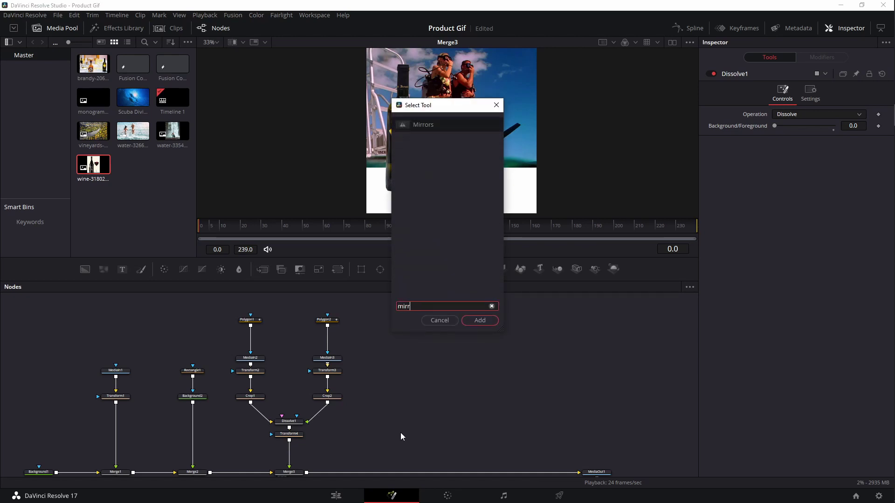
click(478, 323)
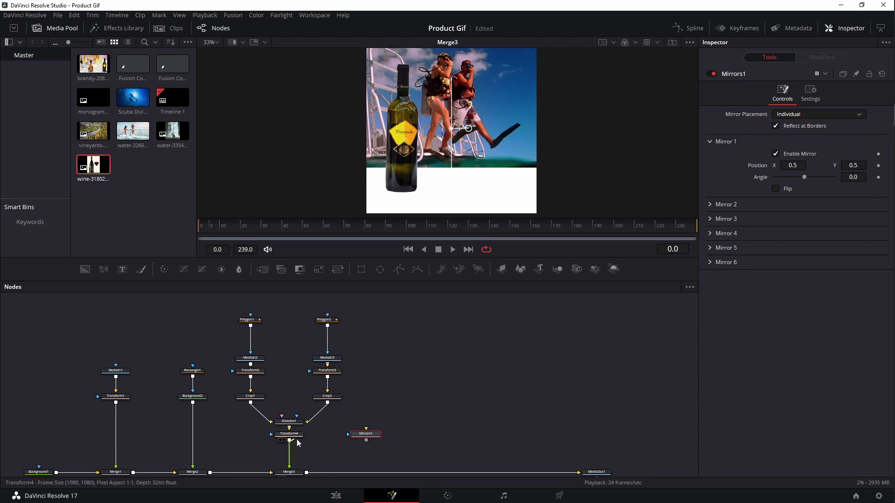
drag(290, 441, 367, 438)
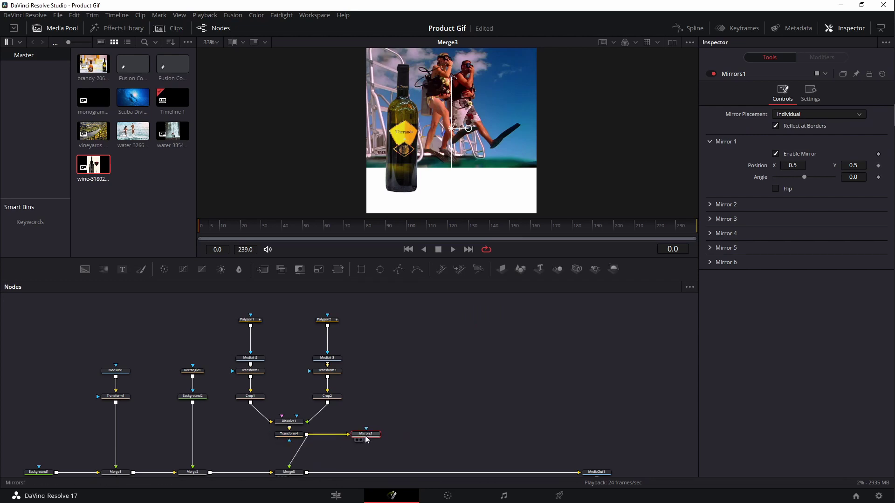
key(1)
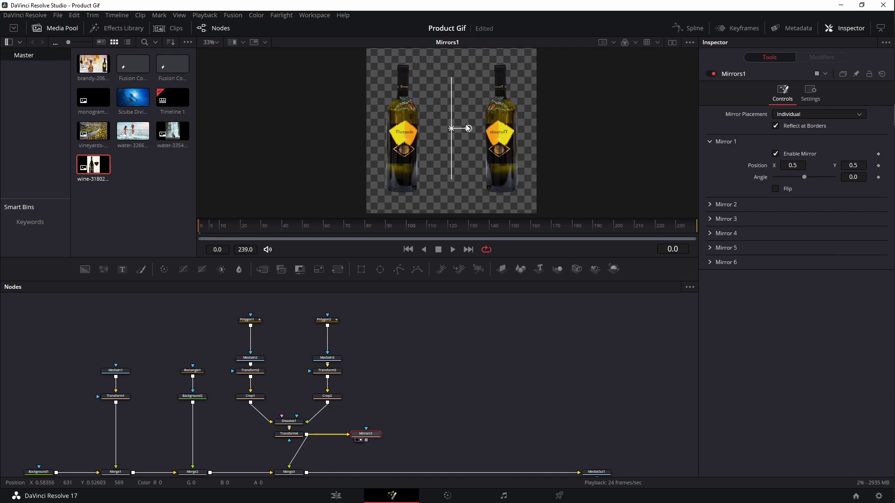
- Set Mirror 1's angle to 90 and move its position to the bottle's base at about X 0.204, Y 0.119
drag(470, 129, 451, 141)
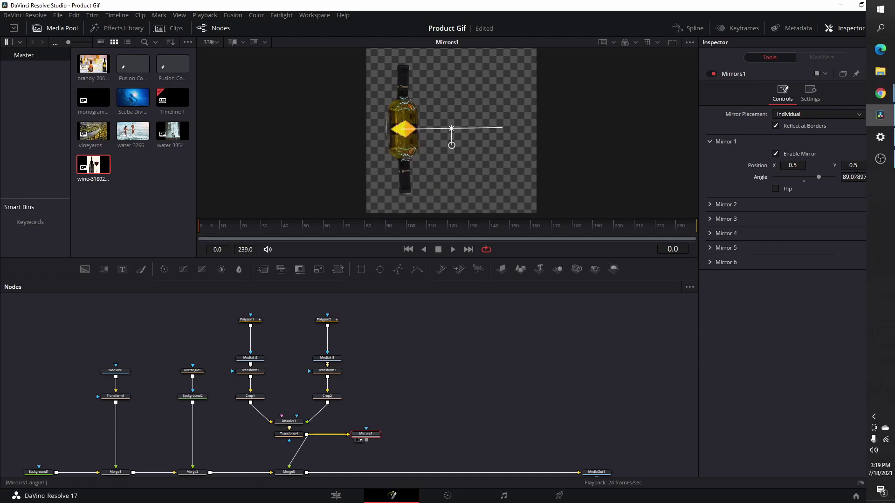
click(853, 177)
text(90)
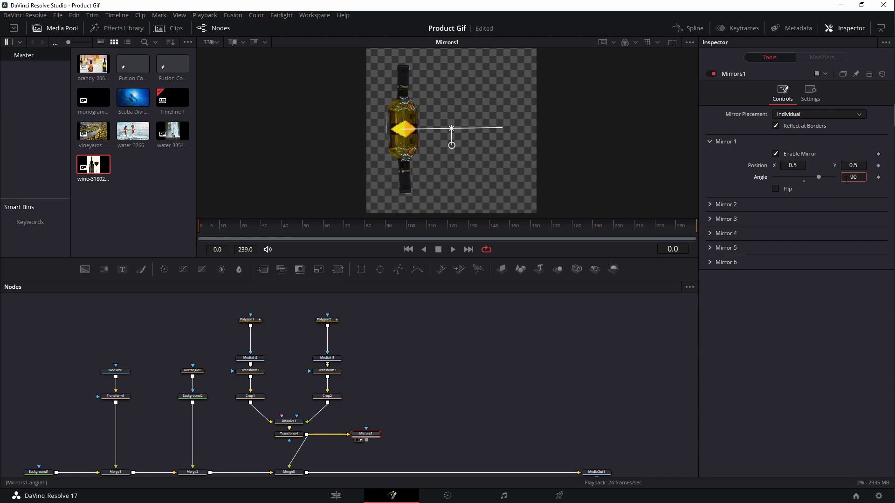
key(Return)
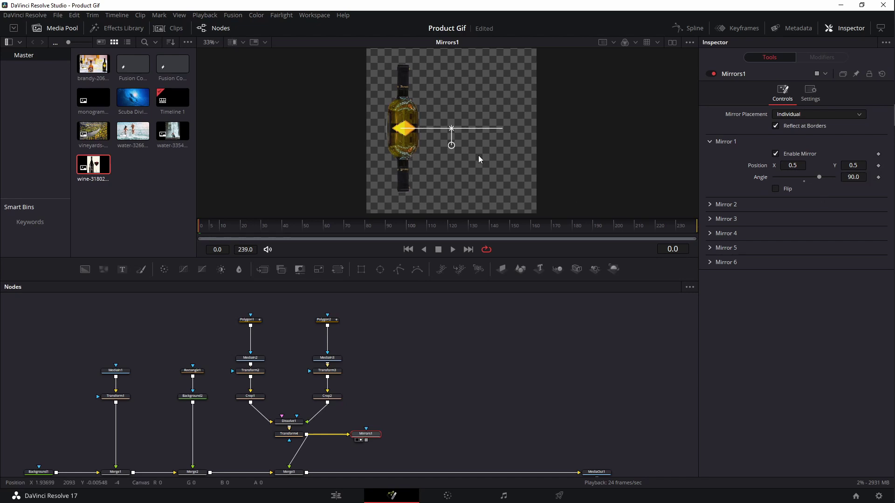
drag(451, 129, 399, 192)
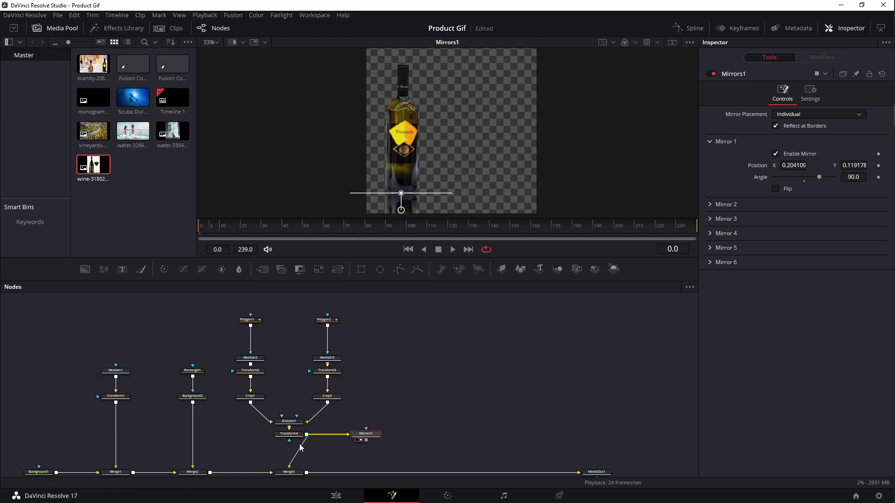
- Merge the Mirrors output over Merge3, show the result, and lower the new merge's Blend to about 0.724
drag(365, 440, 306, 473)
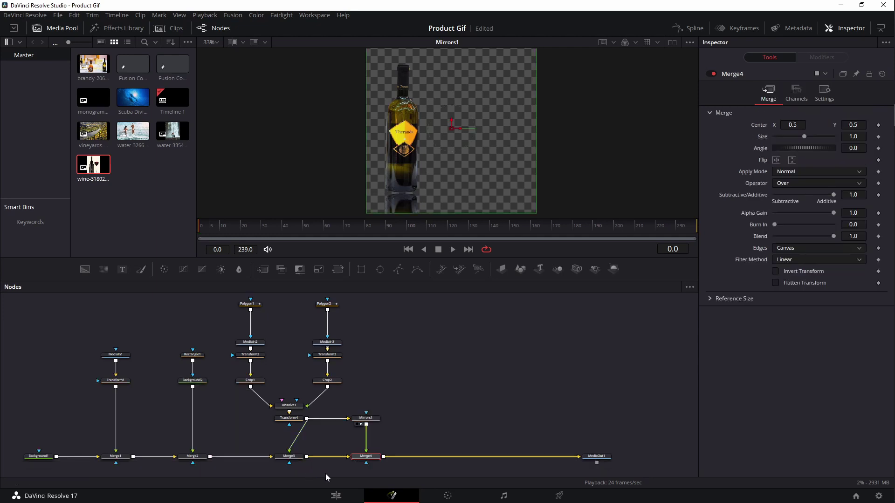
key(1)
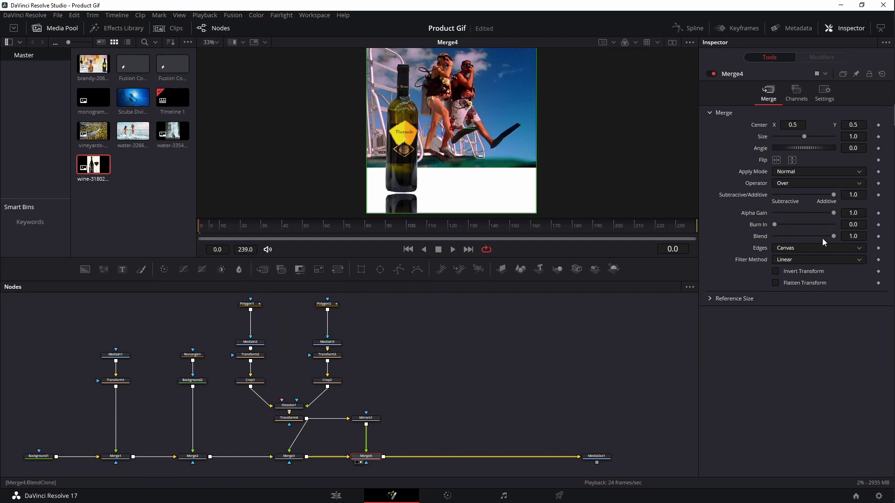
drag(832, 235, 816, 236)
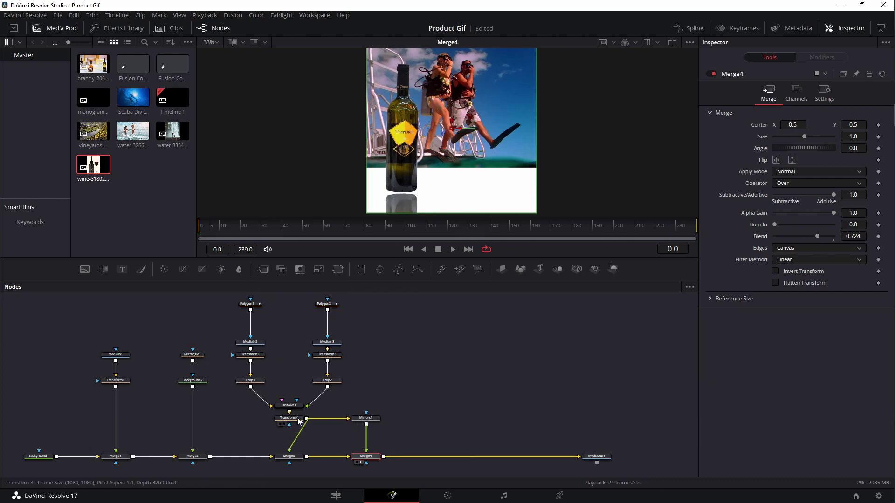
- Raise Mirror 1's position to Y about 0.138 so the reflection meets the bottle's base
click(372, 421)
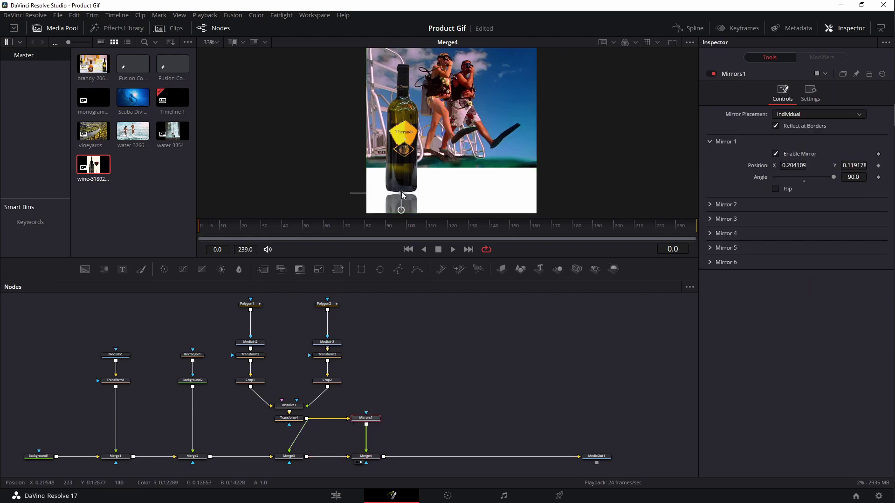
drag(401, 193, 402, 188)
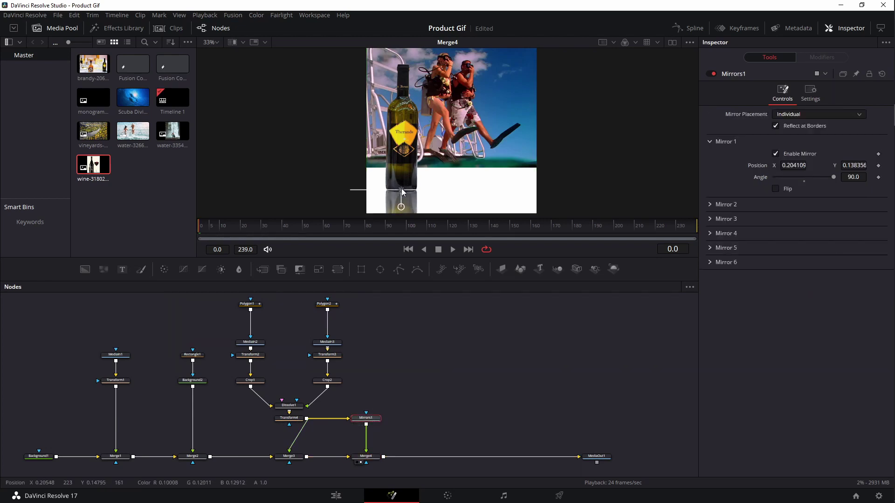
- Save the project, then set Dissolve1's Background/Foreground to 1.0 to show the second bottle
click(427, 340)
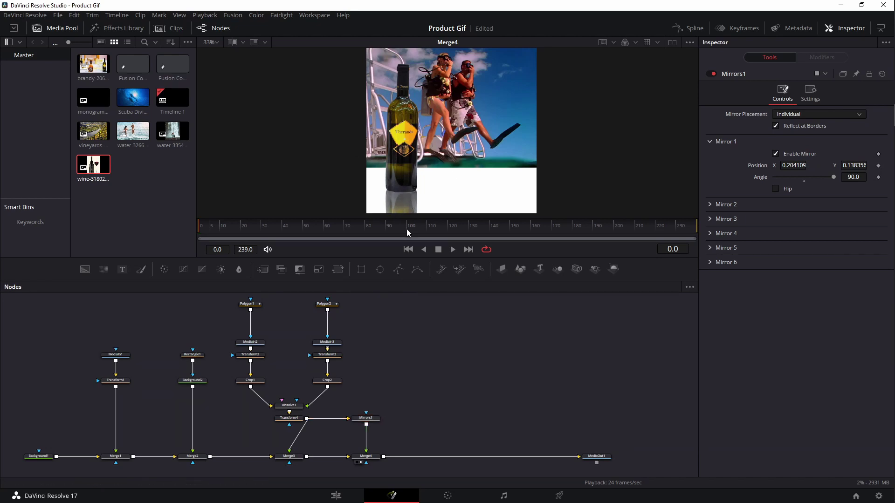
key(ctrl+s)
click(366, 457)
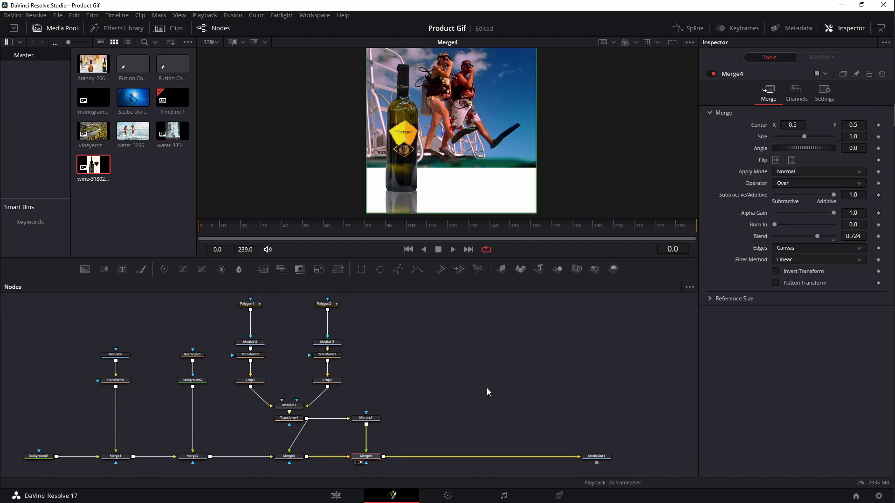
click(290, 403)
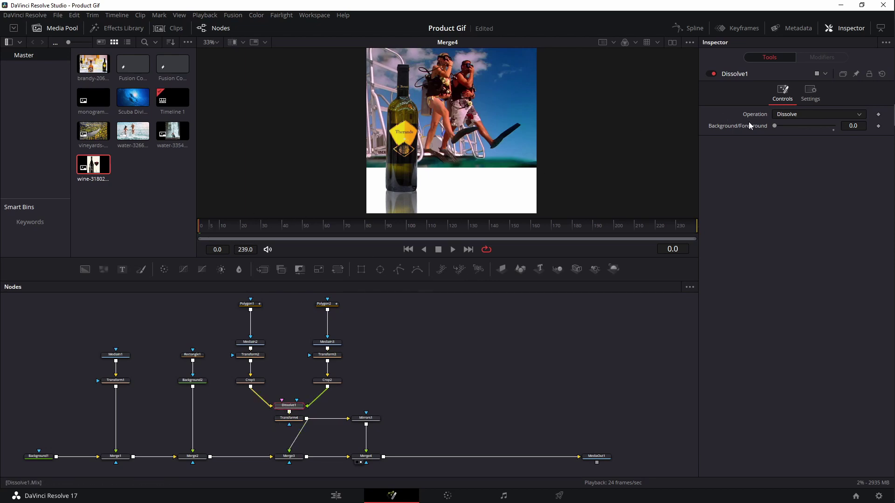
drag(773, 124, 835, 125)
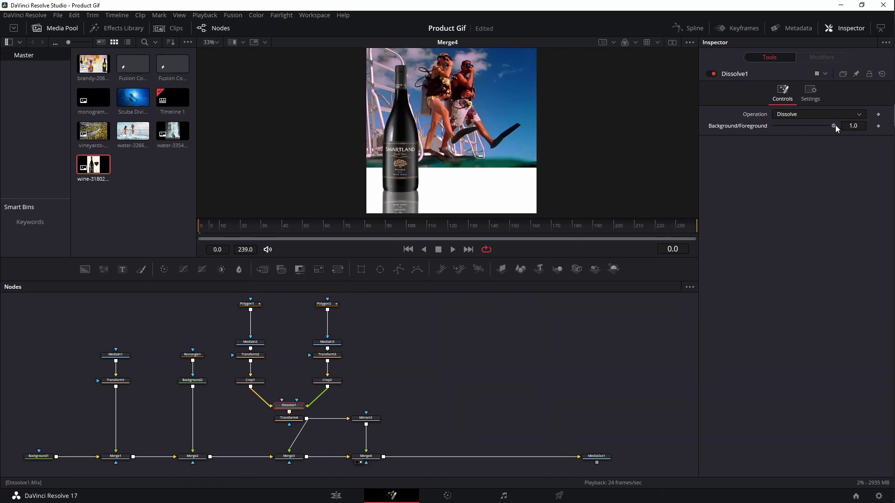
mouse_move(835, 125)
mouse_down()
mouse_move(770, 127)
mouse_move(857, 130)
mouse_move(773, 126)
mouse_move(835, 126)
mouse_up()
- Lower the Blend of Merge4 to about 0.575 to soften the bottle's reflection
click(367, 462)
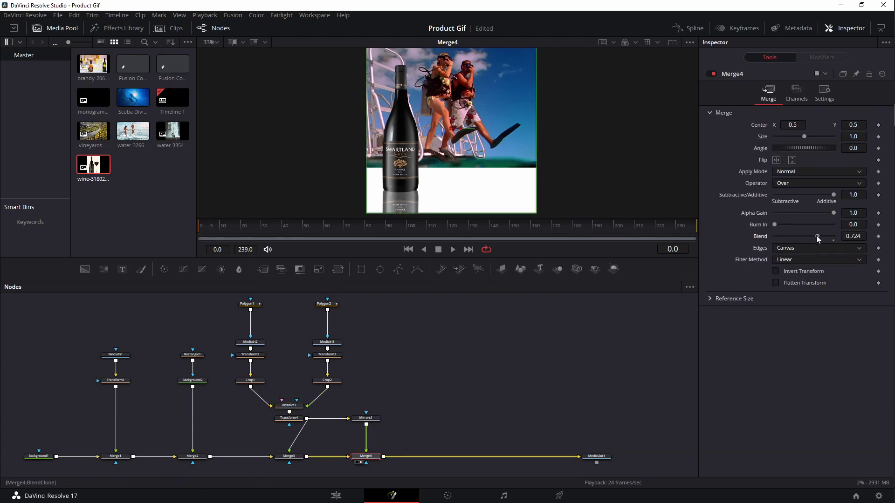
drag(816, 236, 807, 236)
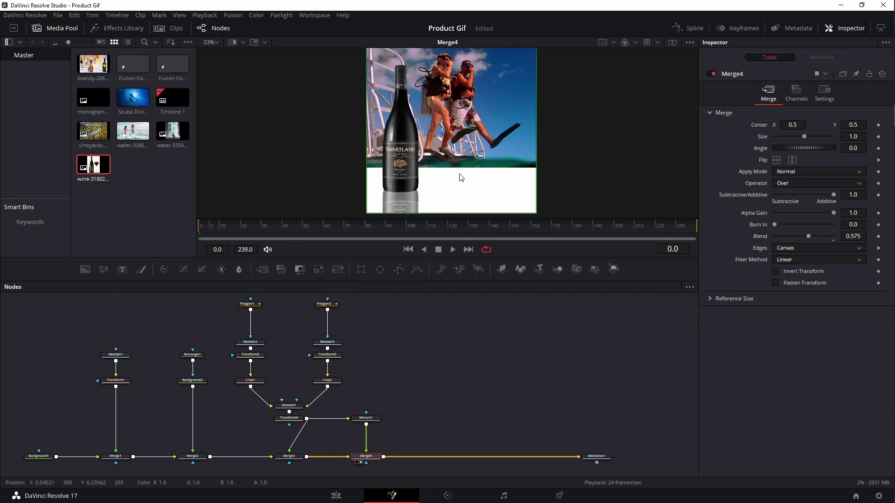
scroll(461, 154, down, 1)
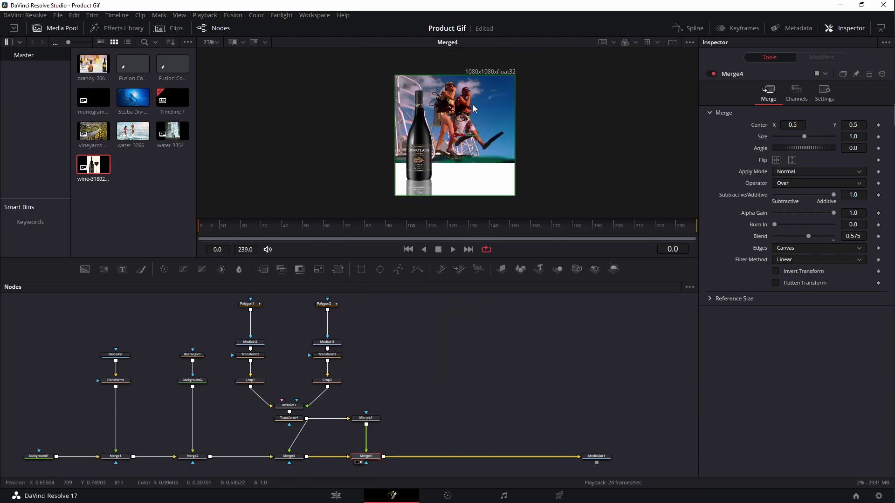
click(443, 352)
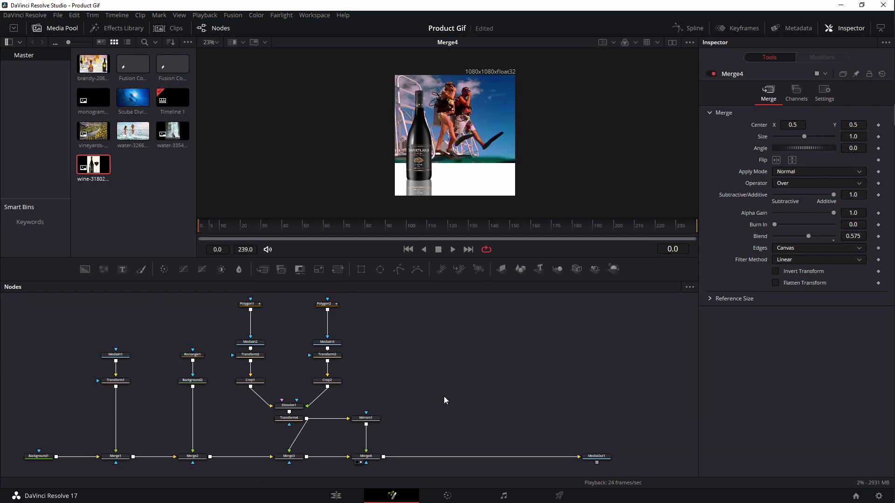
- Add a Text node and merge it over Merge4's output, ahead of MediaOut1
drag(443, 396, 360, 386)
click(123, 270)
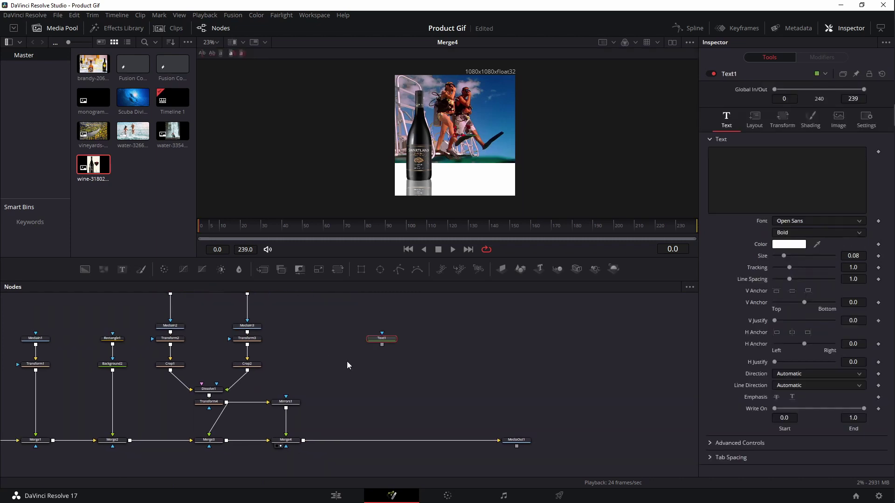
drag(382, 346, 304, 440)
click(381, 339)
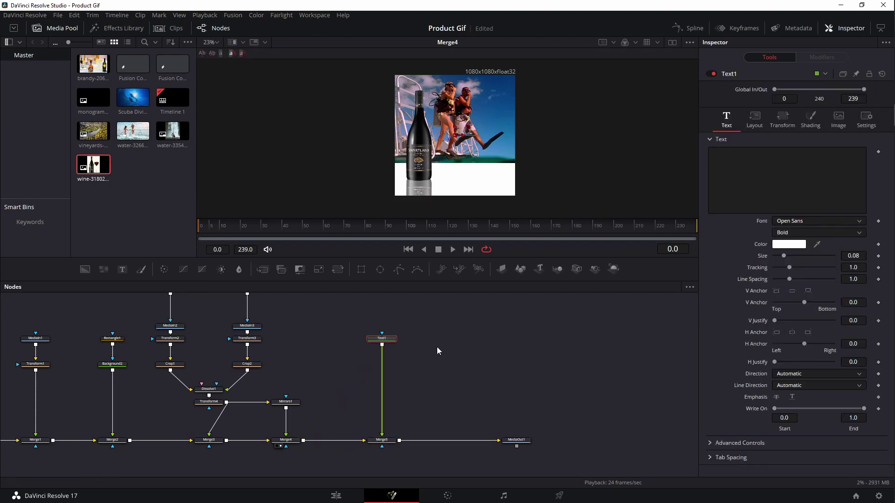
- Set the Text1 colour to black and its font to Azo Sans Black
click(753, 161)
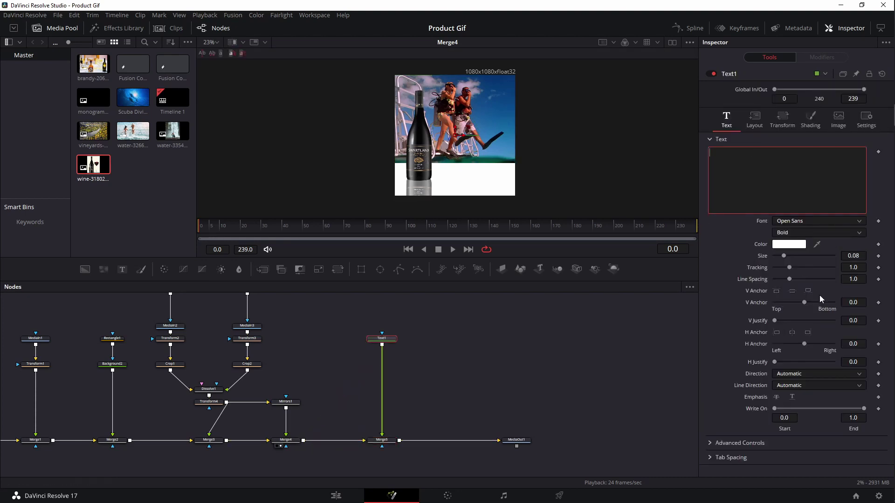
click(791, 245)
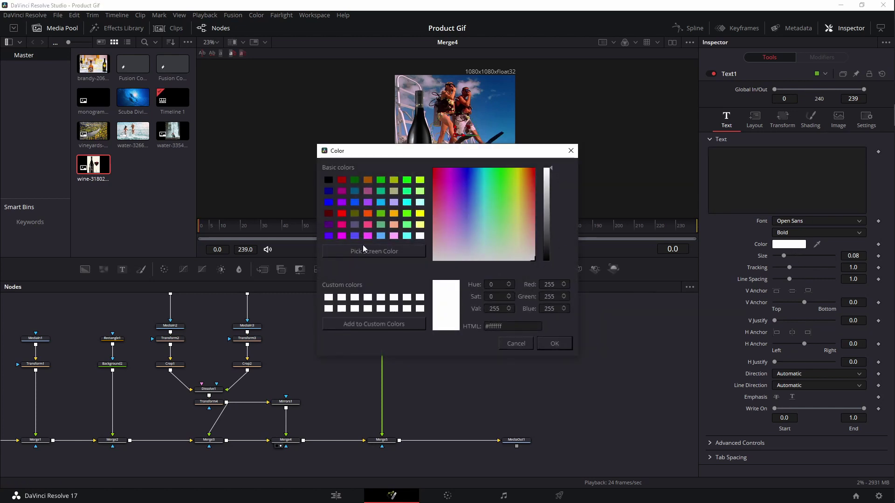
click(328, 180)
key(Return)
click(800, 220)
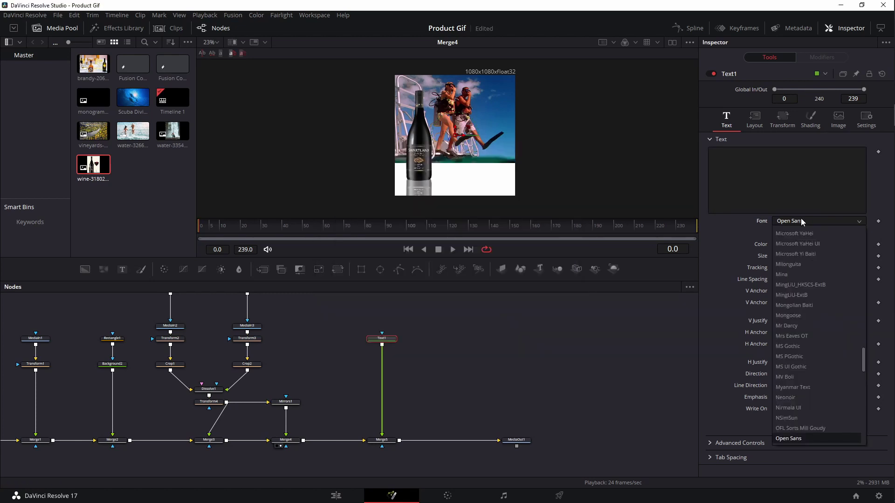
key(a)
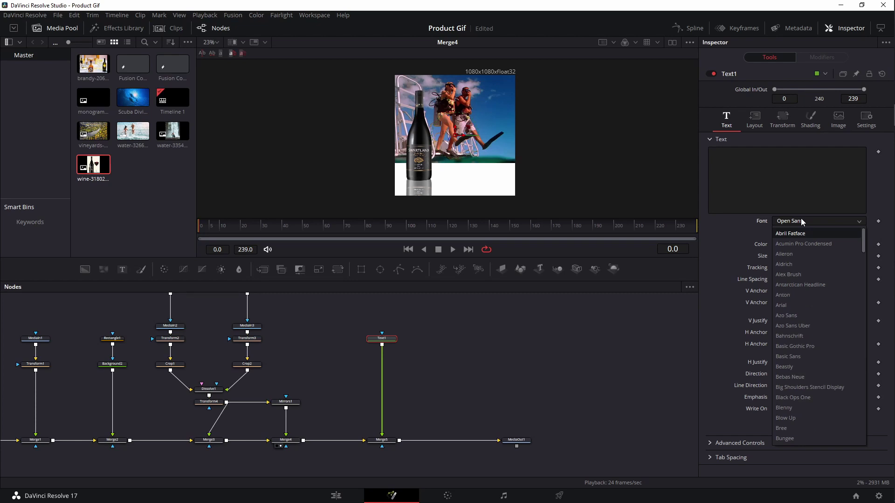
click(788, 316)
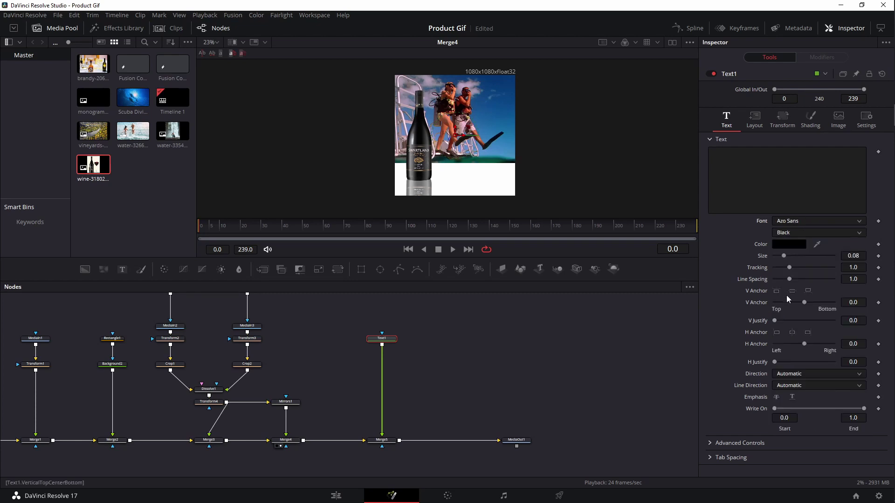
- Enter "USE PROMO CODE: CB10" in Text1, show Merge5, and place the text on the white band beside the bottle
click(746, 170)
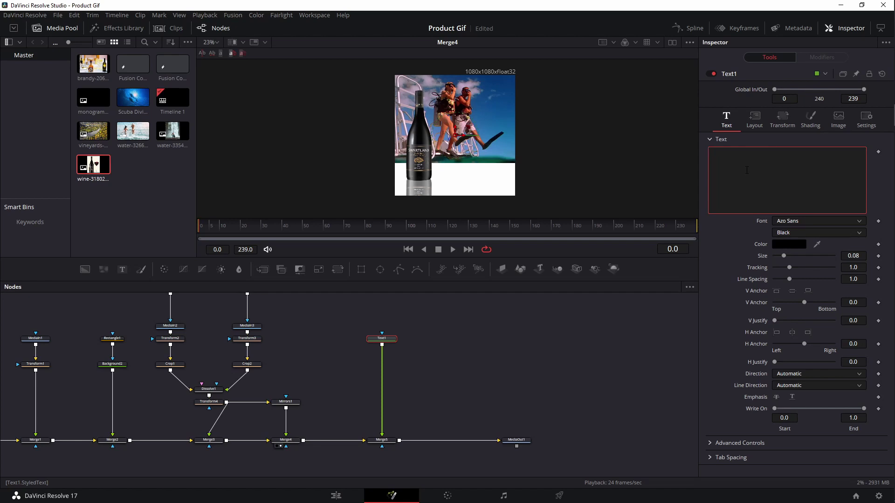
text(USE PROMO CODE: CB10)
drag(386, 439, 474, 171)
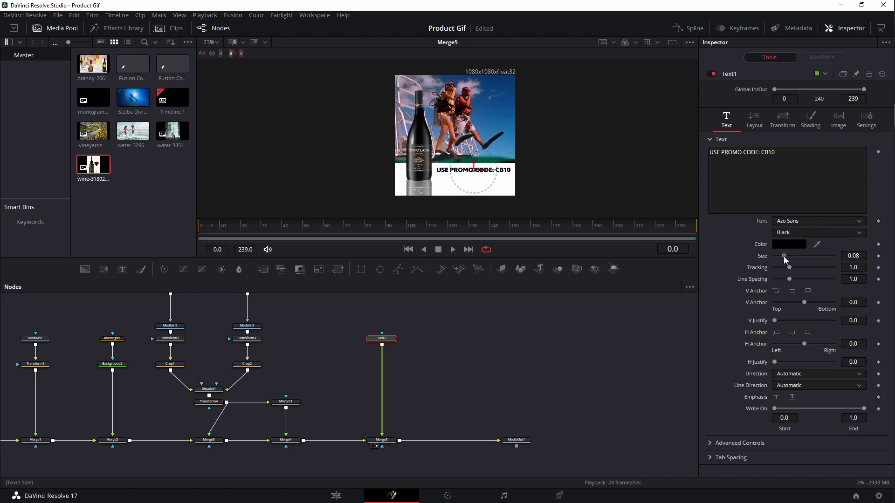
- Shorten the text to "PROMO CODE: CB10" and enlarge its size to about 0.0984
drag(783, 256, 785, 256)
click(722, 153)
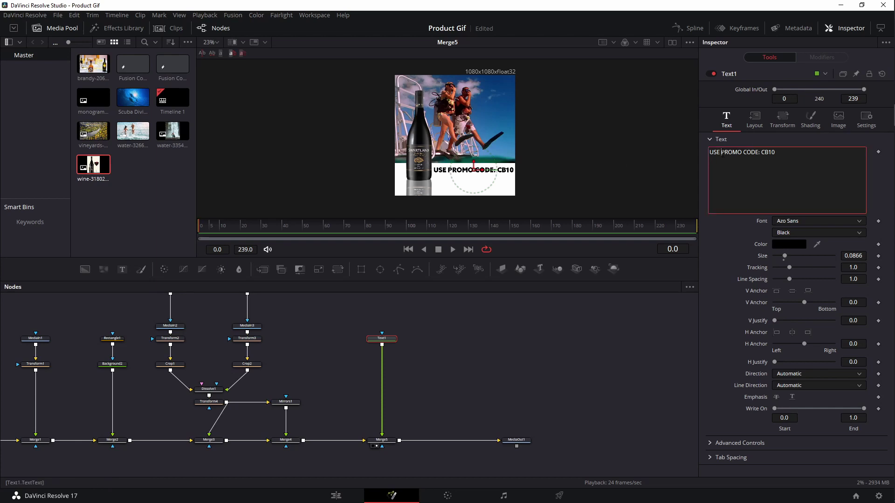
key(BackSpace)
key(BackSpace)
key(BackSpace)
key(BackSpace)
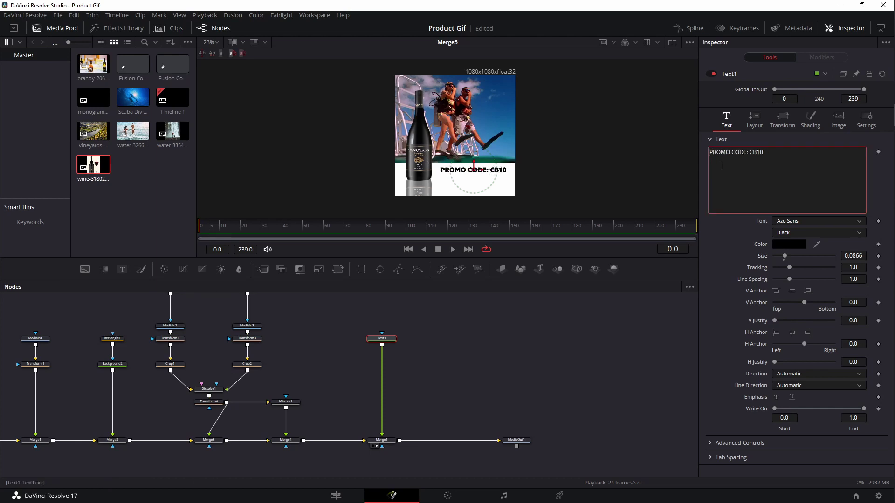
drag(785, 256, 786, 256)
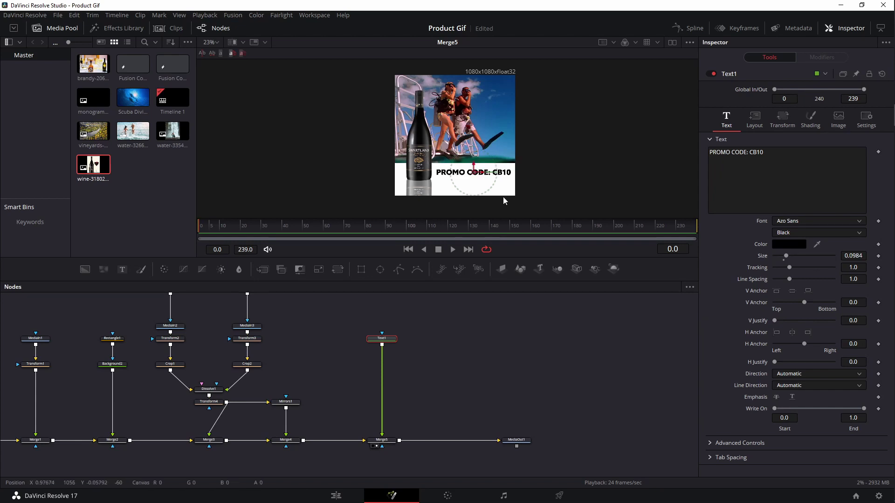
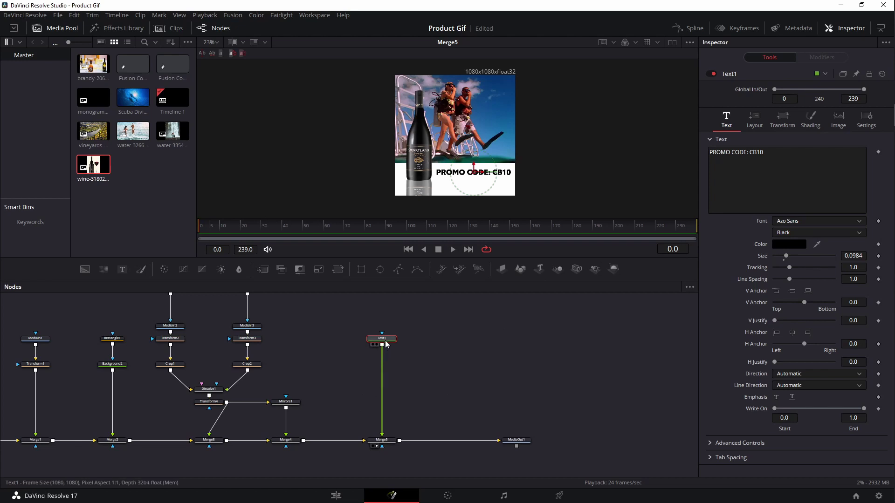
- Duplicate the Text1 node, merged over the original, and arrange the new merge and copy beneath Text1
key(ctrl+c)
key(ctrl+v)
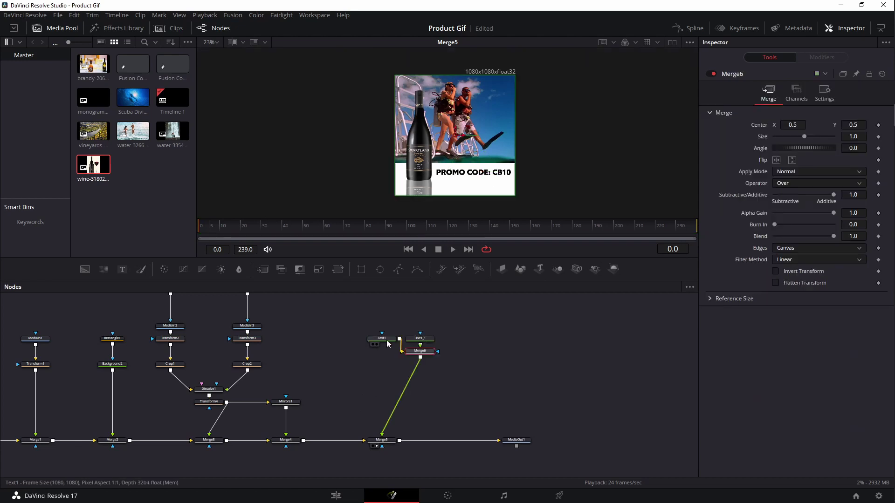
drag(420, 353, 414, 361)
- Replace the duplicated node's text with "For 10% off First Order"
drag(783, 154, 696, 161)
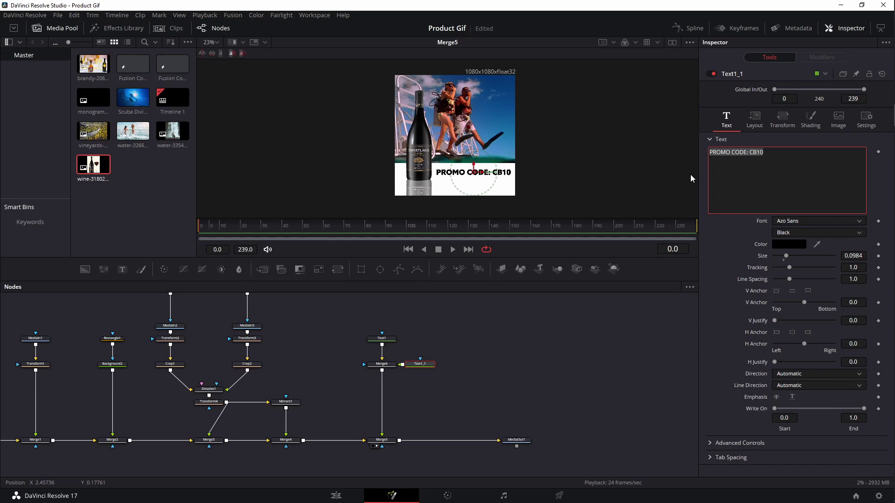
text(For 10% o)
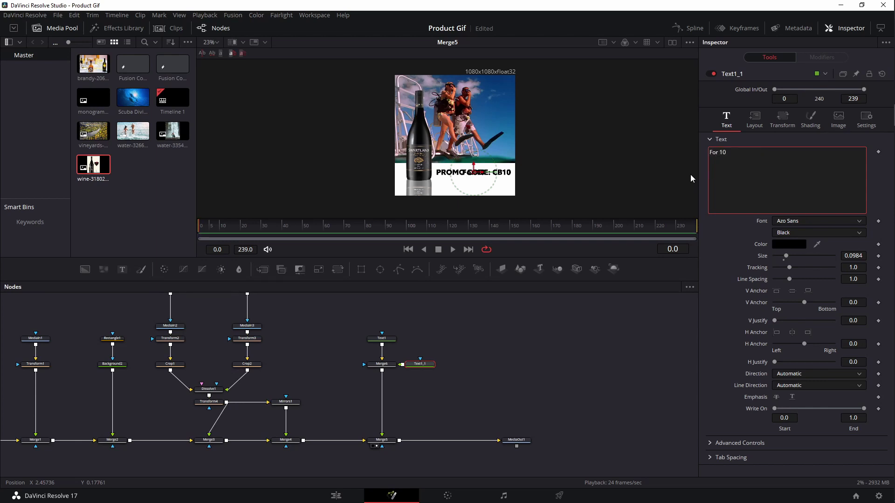
text(ff First Of)
key(BackSpace)
text(rder)
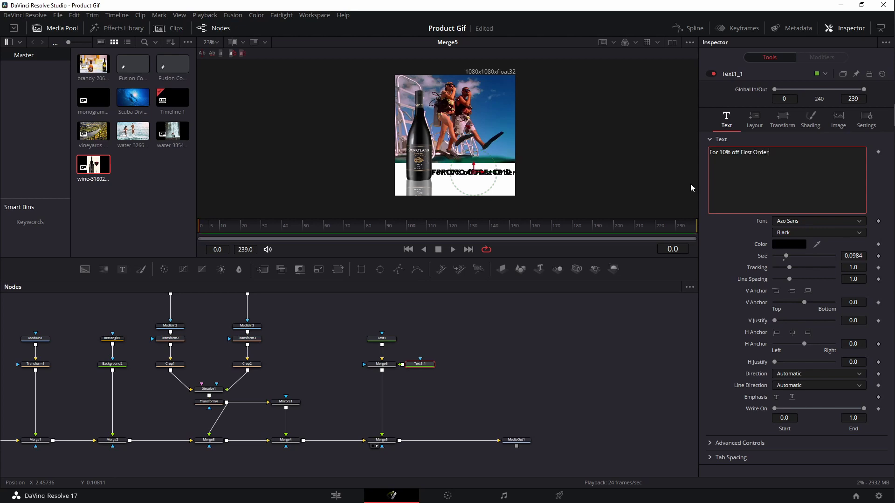
- Set the second text line to Azo Sans Light, size about 0.0827, beneath the promo code, and save the project
click(790, 233)
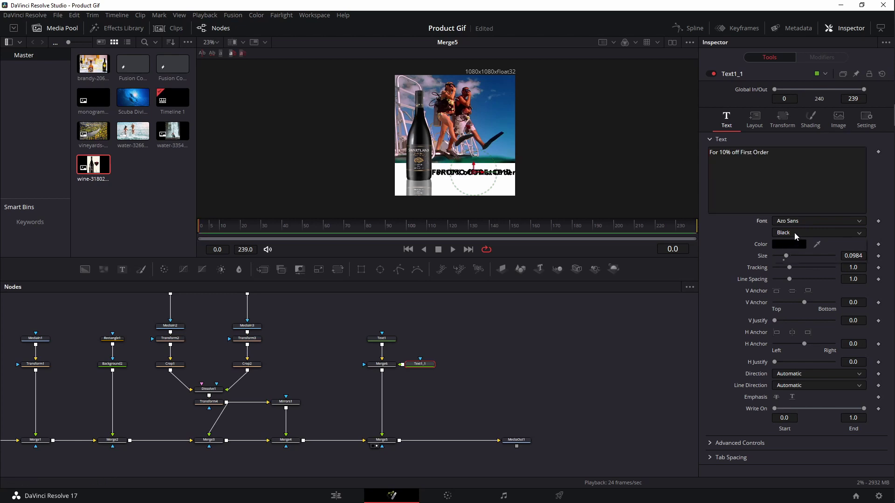
click(790, 250)
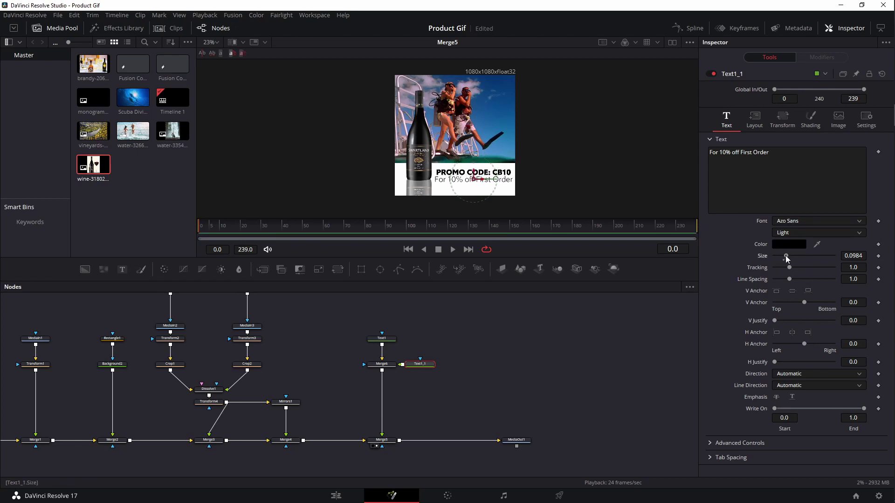
drag(785, 256, 783, 255)
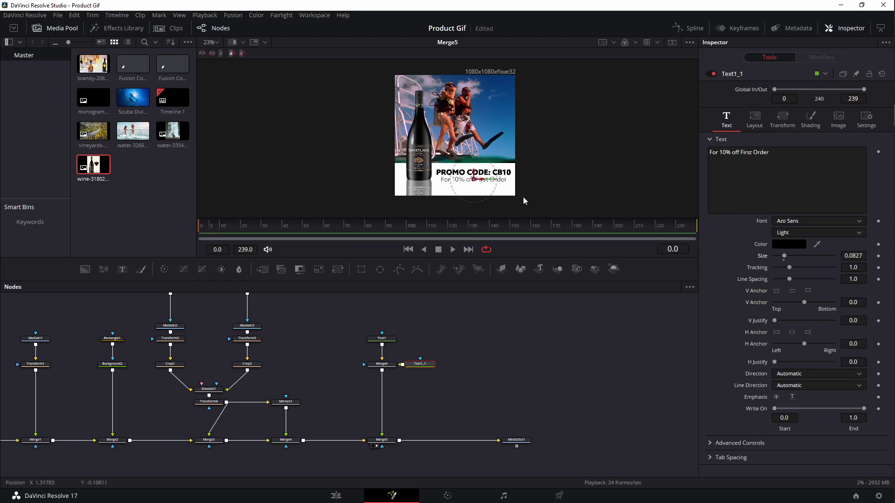
click(515, 349)
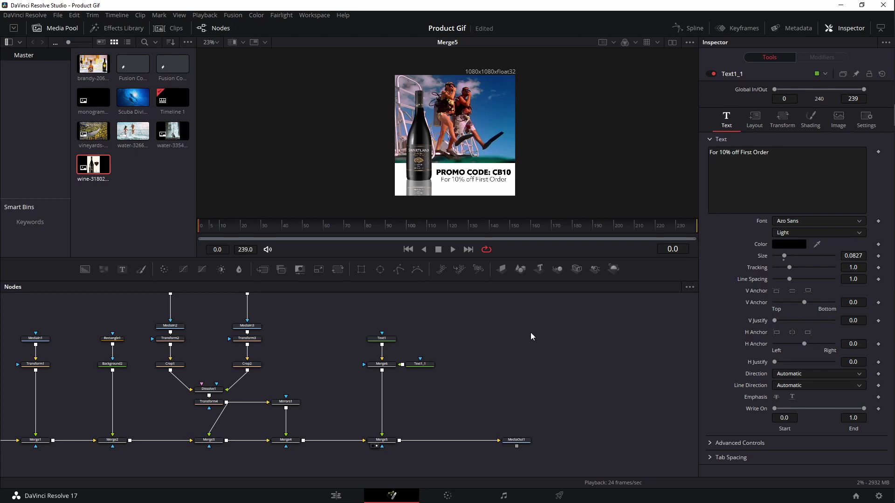
key(ctrl+s)
- Make room before MediaOut1, merge the monogram image over Merge5's output, and show the new merge in the viewer
drag(510, 442, 566, 446)
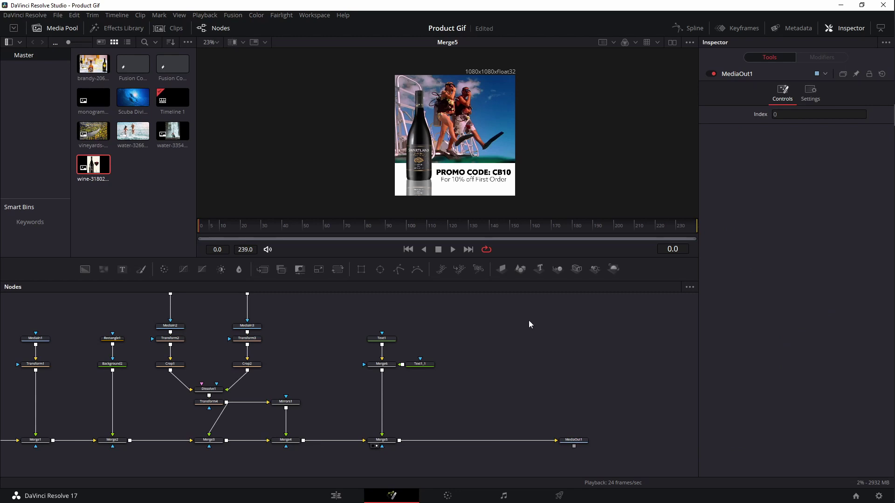
drag(93, 98, 399, 442)
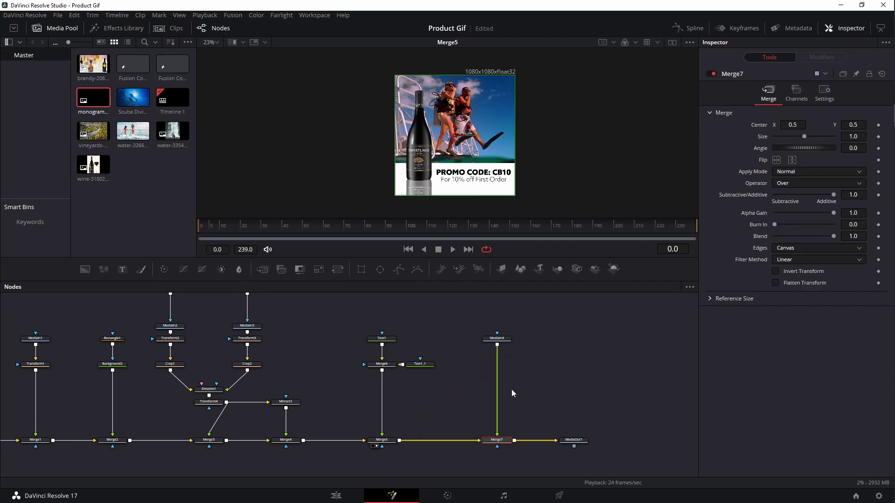
drag(500, 440, 484, 130)
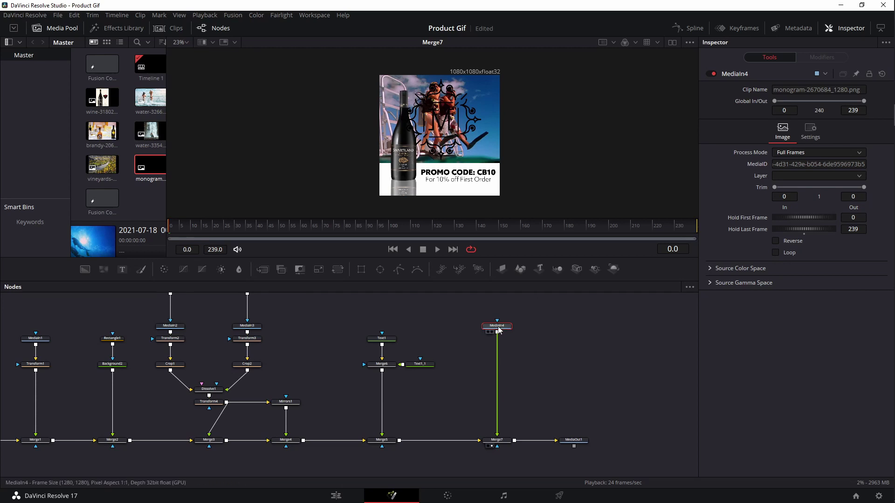
- Add a Background node masked by the monogram, show it, and colour it dark red (Red 0.616, Green 0, Blue 0.008)
drag(85, 270, 555, 326)
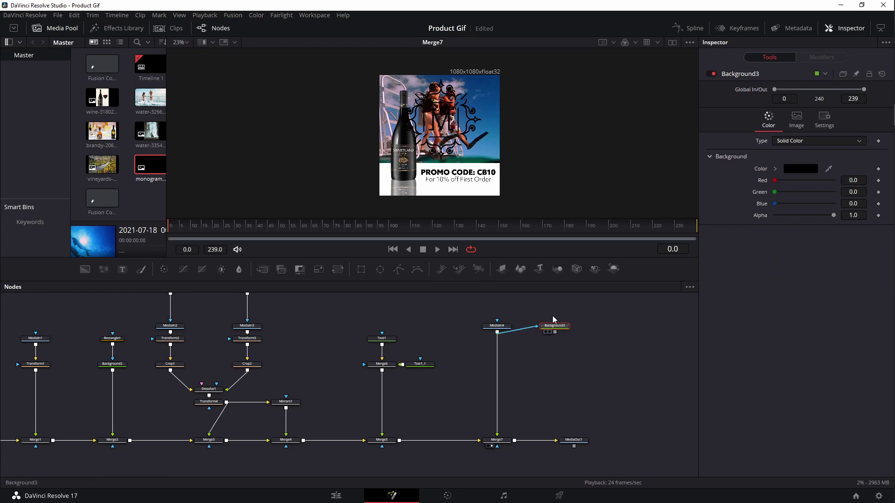
key(1)
click(805, 170)
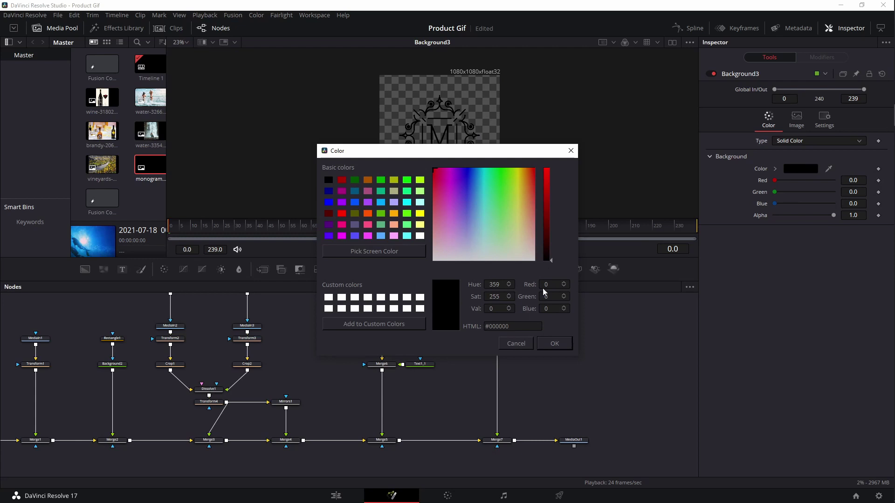
drag(547, 259, 547, 207)
click(555, 344)
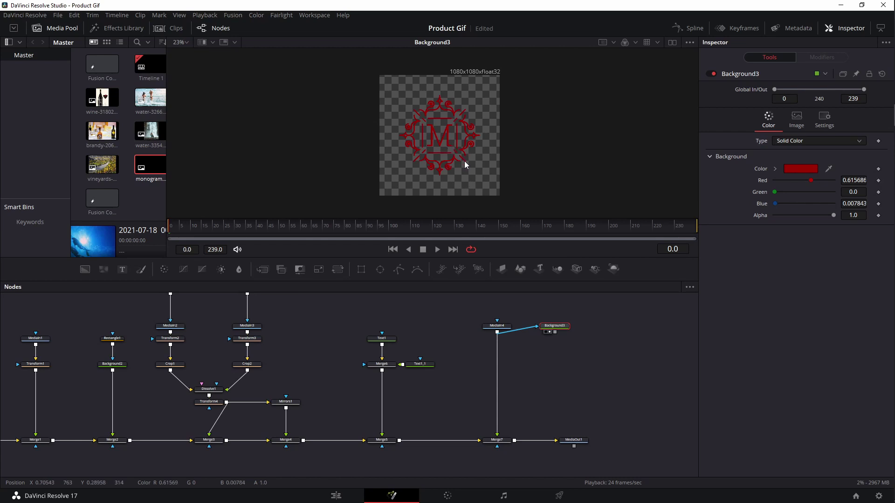
- Disconnect and delete the red Background node, and show the monogram image MediaIn4 in the viewer
drag(549, 329, 538, 353)
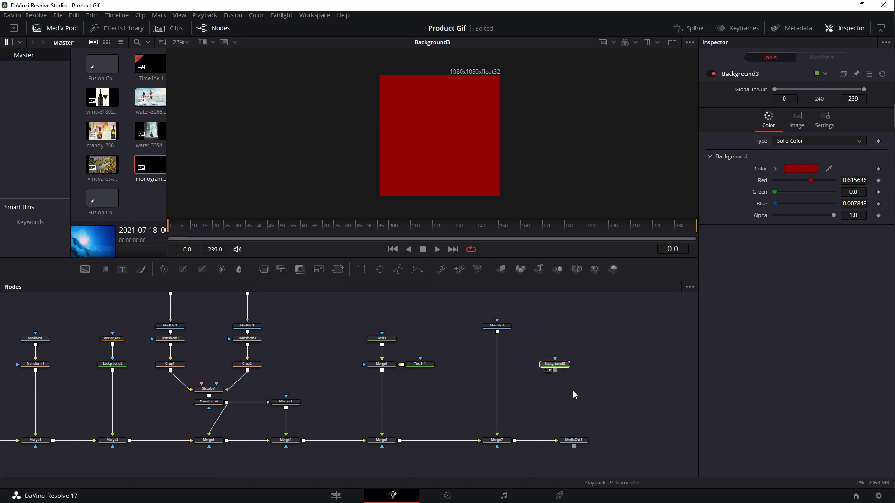
key(Delete)
drag(497, 325, 451, 171)
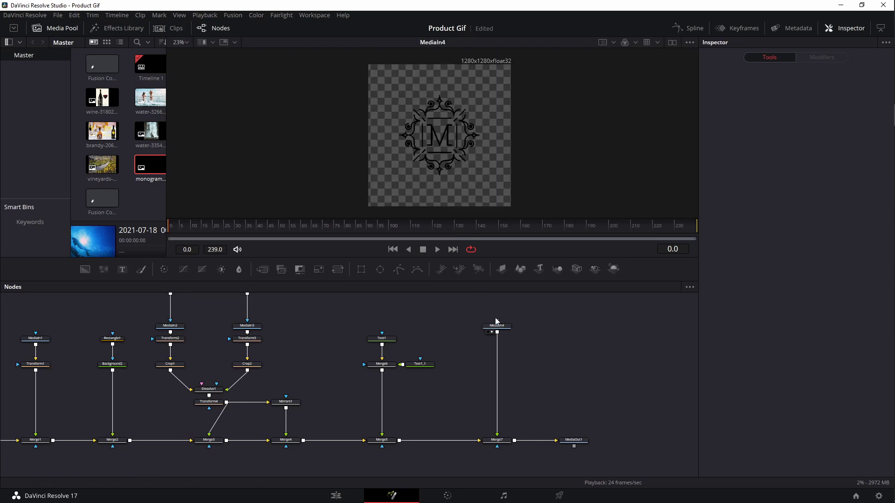
- Move MediaIn4 aside, add a Bitmap node fed by its output, and show the Bitmap in the viewer
drag(504, 332, 465, 332)
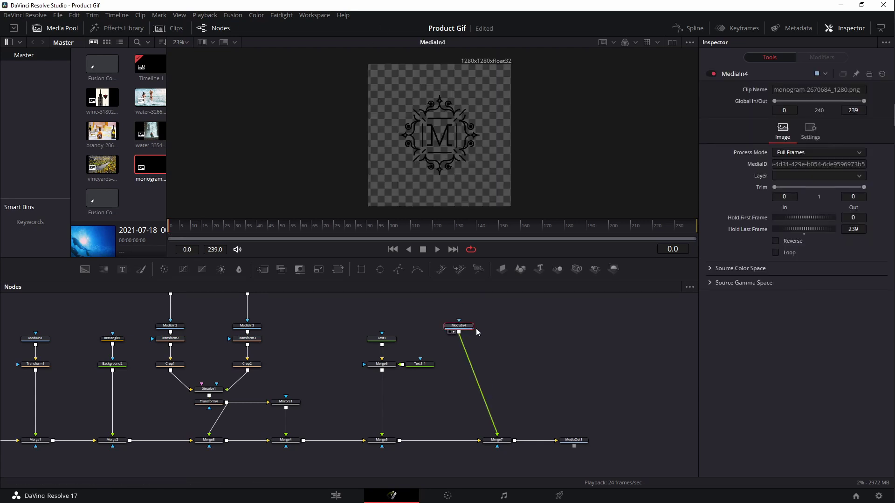
key(shift+space)
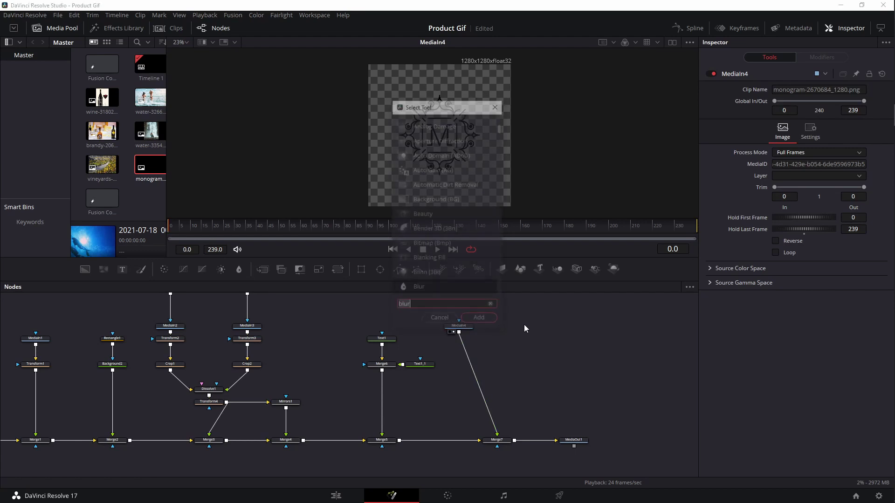
text(blur)
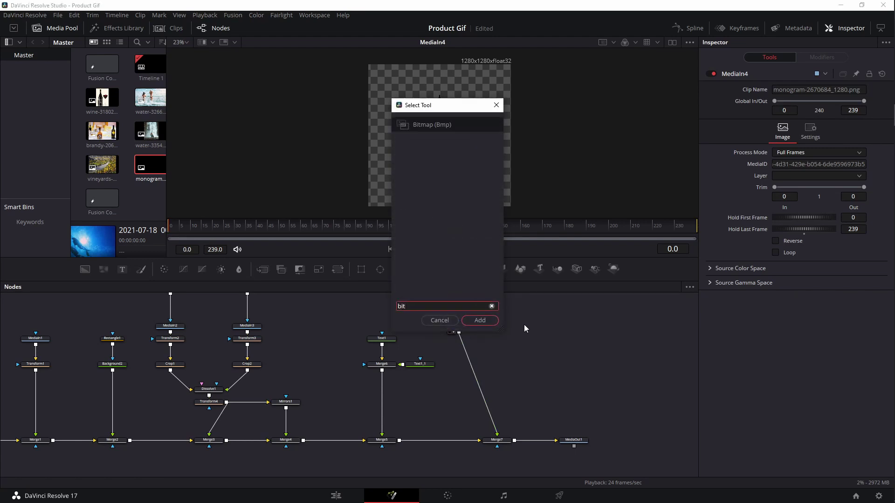
key(Return)
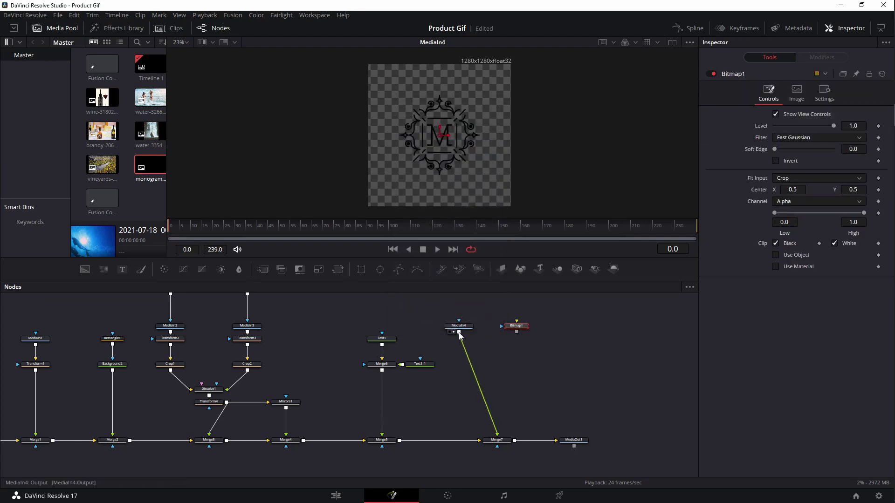
drag(459, 332, 466, 162)
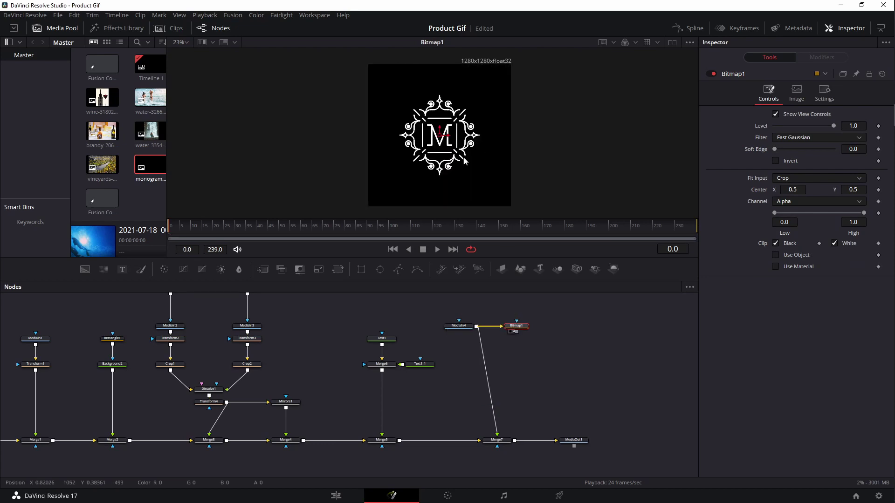
- Try the Luminance channel on the Bitmap node and return the channel to Alpha
click(783, 201)
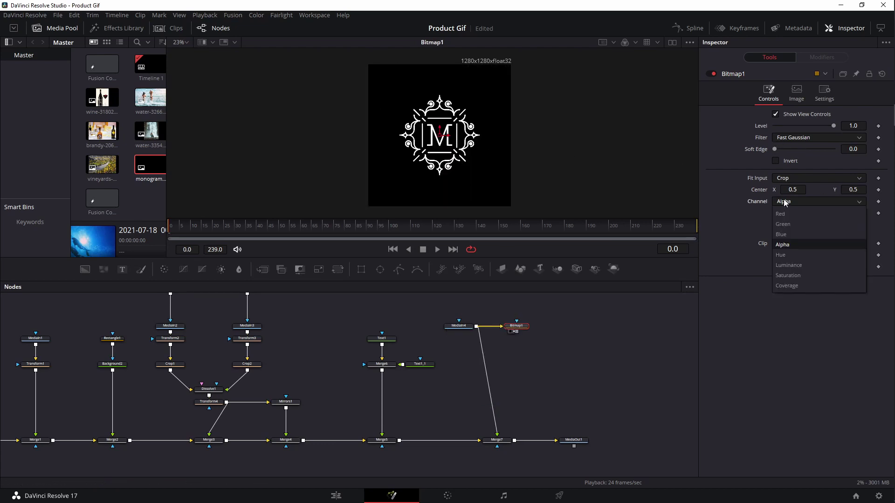
click(787, 265)
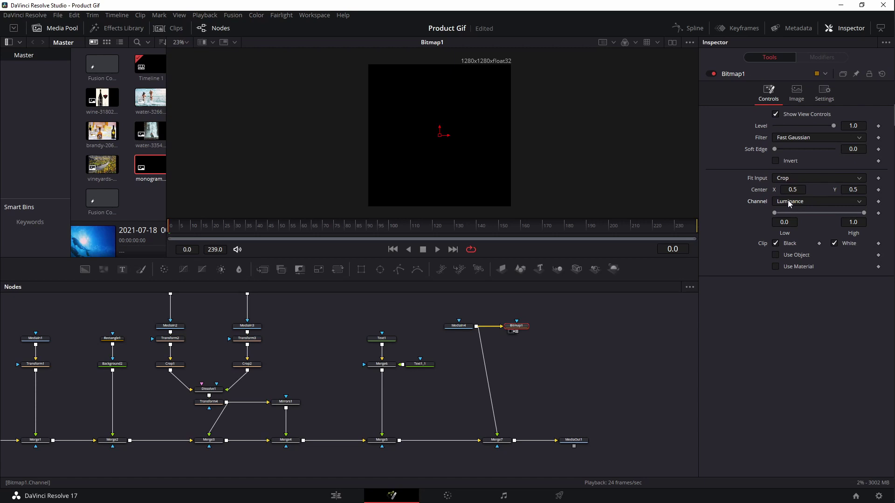
click(789, 202)
click(785, 244)
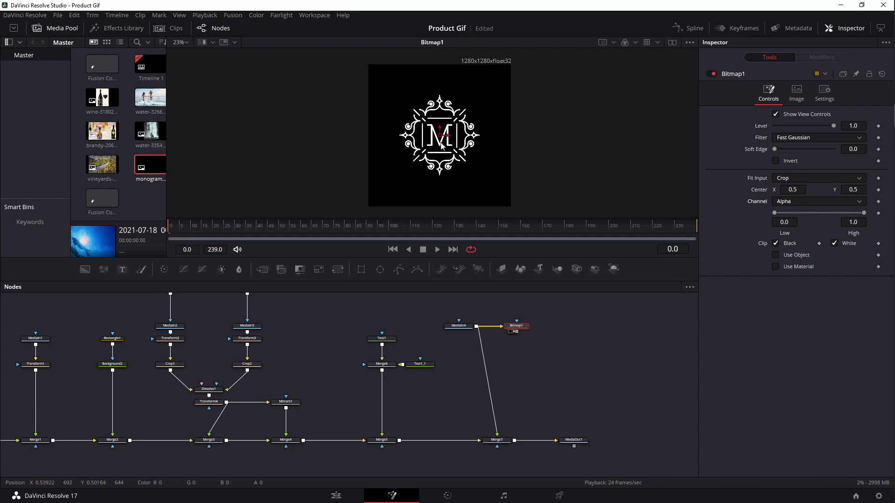
- Save the project, add a new Background node masked by the Bitmap's output, and show it in the viewer
key(ctrl+s)
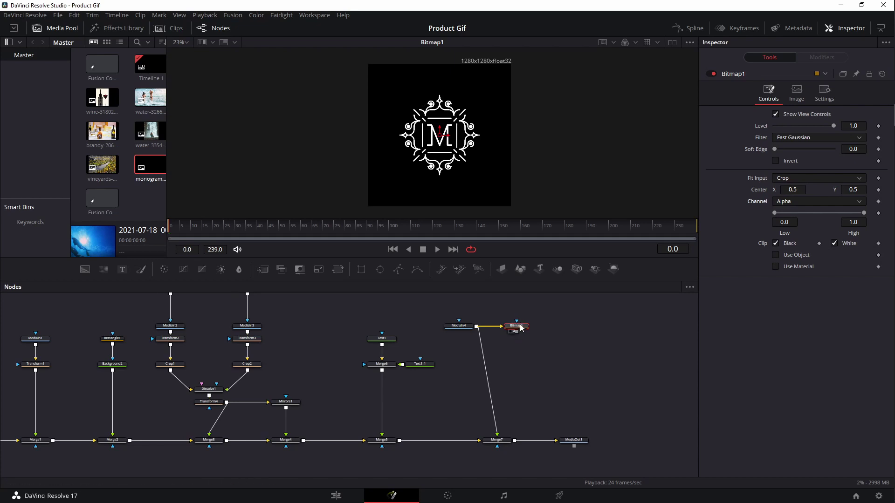
mouse_move(521, 332)
drag(85, 269, 576, 327)
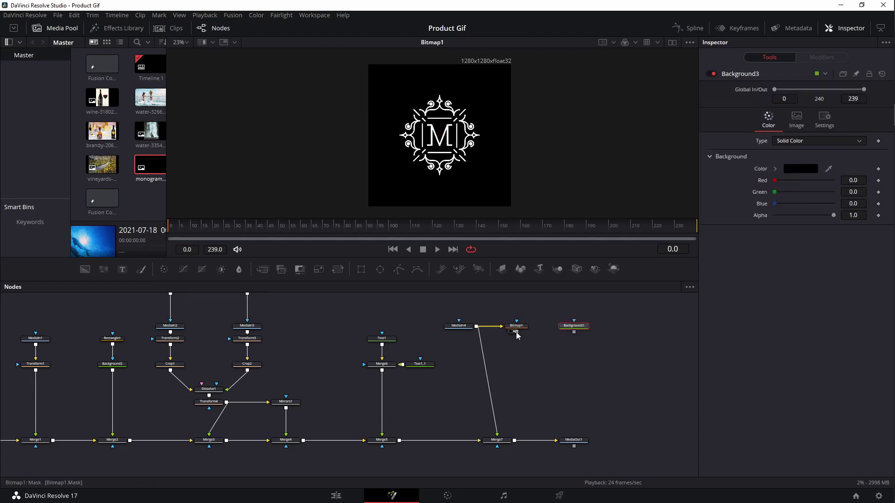
drag(517, 332, 569, 326)
key(1)
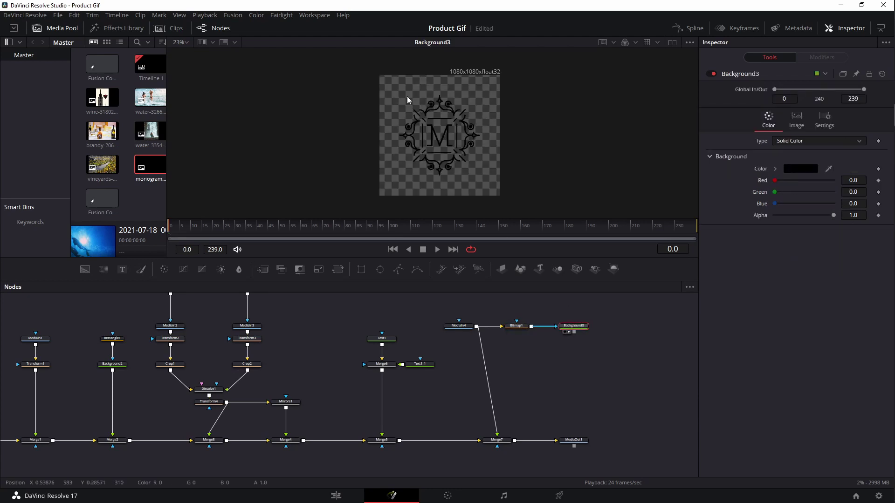
- Try different colour mixes on the masked Background, ending with blue at Red 0.299, Green 0.535, Blue 1.0
drag(775, 180, 831, 180)
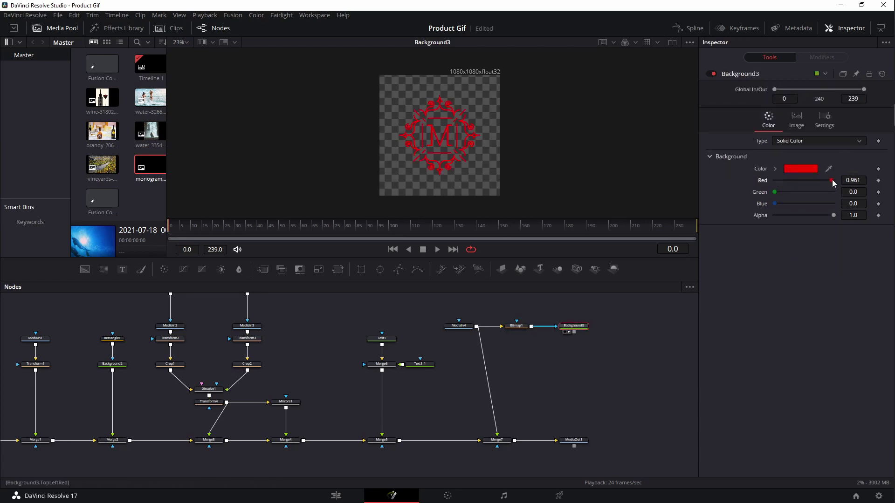
drag(774, 192, 865, 193)
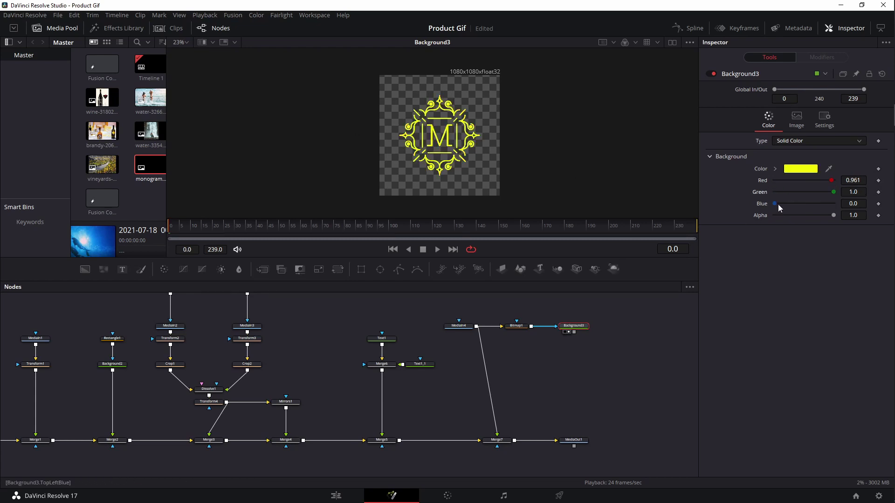
drag(775, 203, 751, 192)
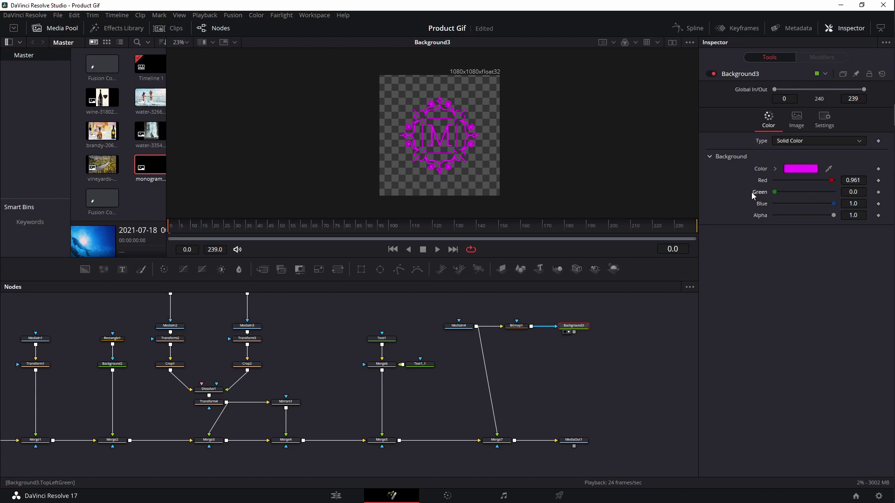
drag(833, 183, 810, 195)
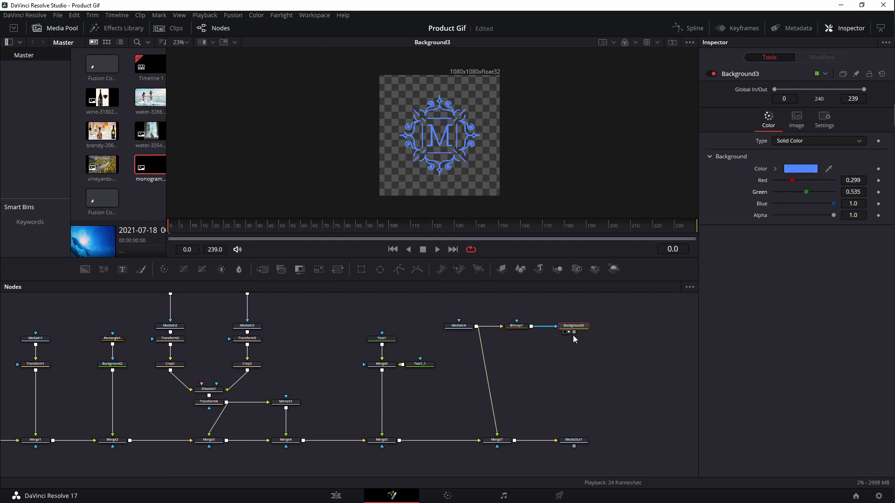
- Replace the monogram image with the masked Background as Merge7's foreground, and show MediaOut1 in the viewer
drag(490, 440, 522, 382)
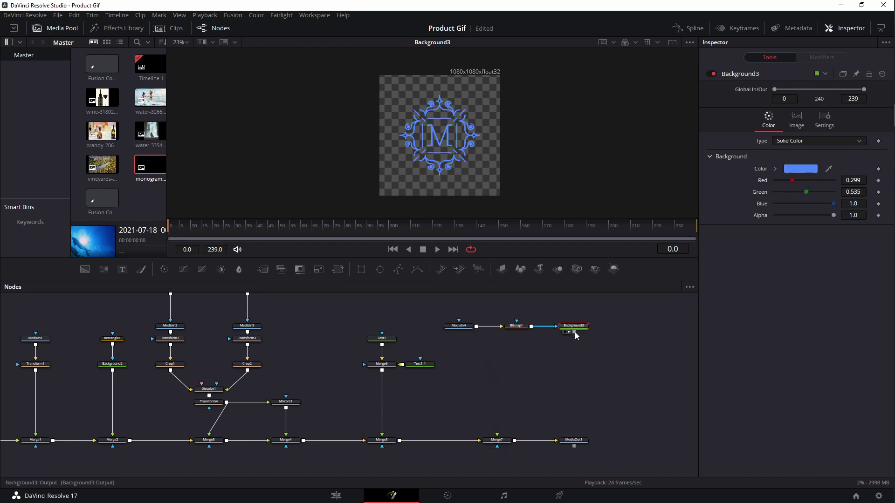
drag(575, 332, 498, 438)
drag(571, 446, 431, 148)
drag(552, 412, 460, 117)
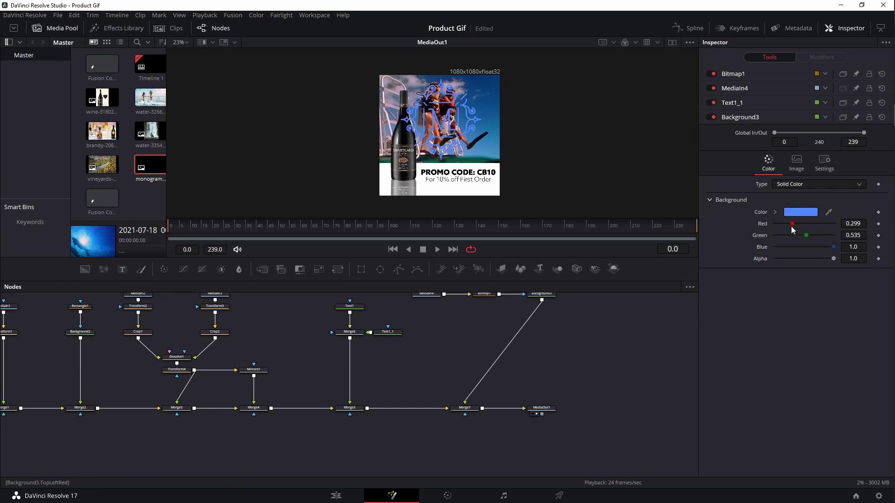
- Recolour the monogram Background to Red 0.835, Green 0.291, Blue 0.354, and stack MediaIn4, Bitmap1 and Background3 vertically above Merge7
click(824, 223)
mouse_move(806, 236)
mouse_down()
mouse_move(791, 235)
mouse_move(795, 247)
mouse_up()
scroll(549, 315, up, 2)
drag(543, 314, 465, 365)
drag(480, 302, 461, 327)
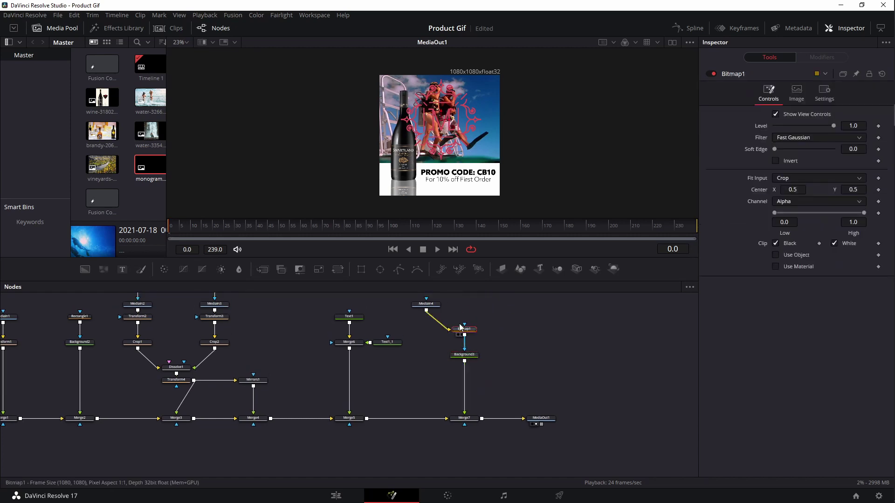
drag(426, 304, 464, 303)
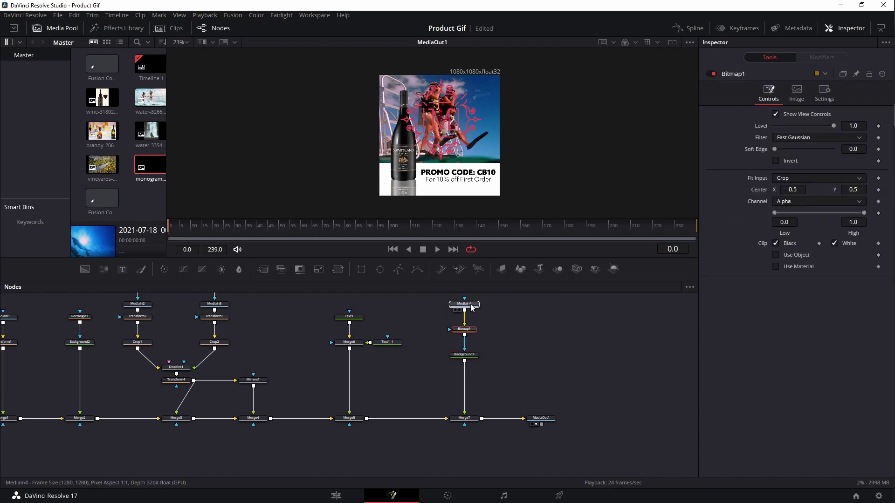
- Insert a Transform node between Background3 and Merge7
click(466, 355)
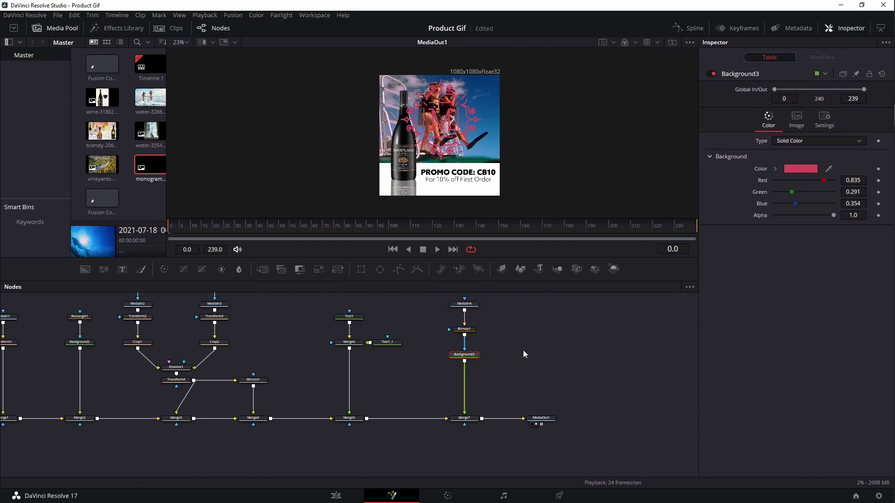
key(shift+space)
text(xf)
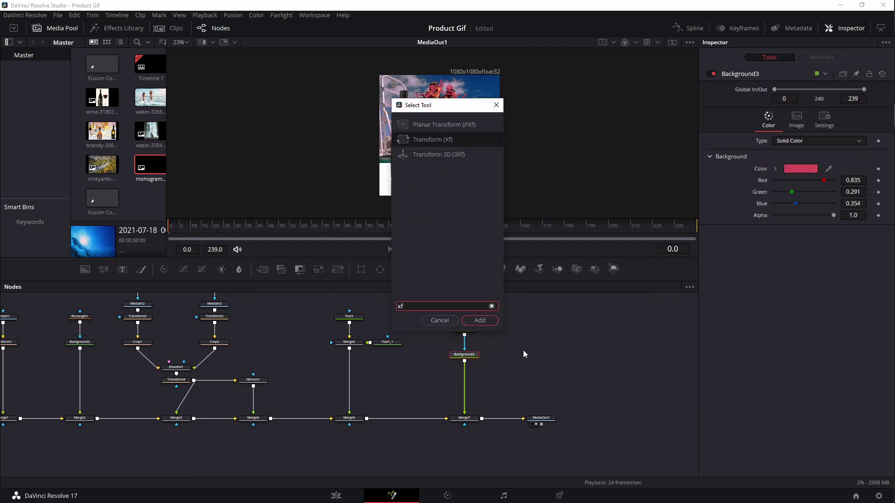
key(Return)
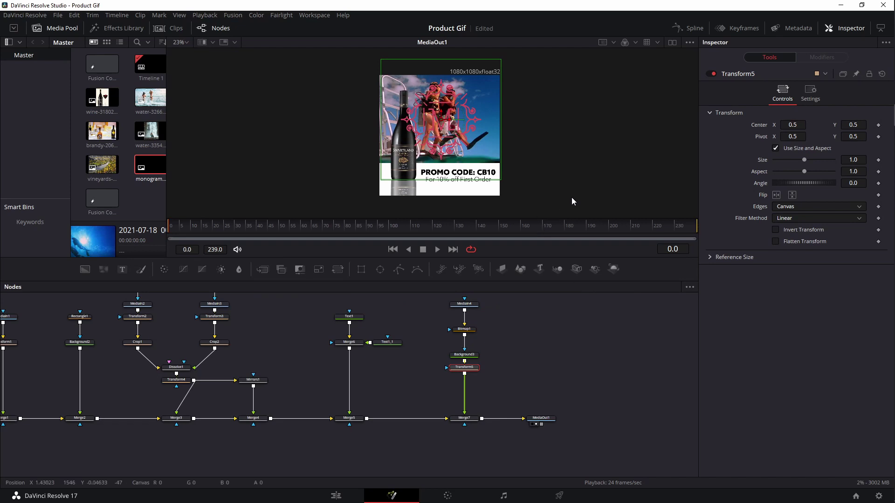
- Scale the monogram to size 0.34 and place it in the image's upper-right corner, centred at about X 0.837, Y 0.743
drag(806, 158, 790, 160)
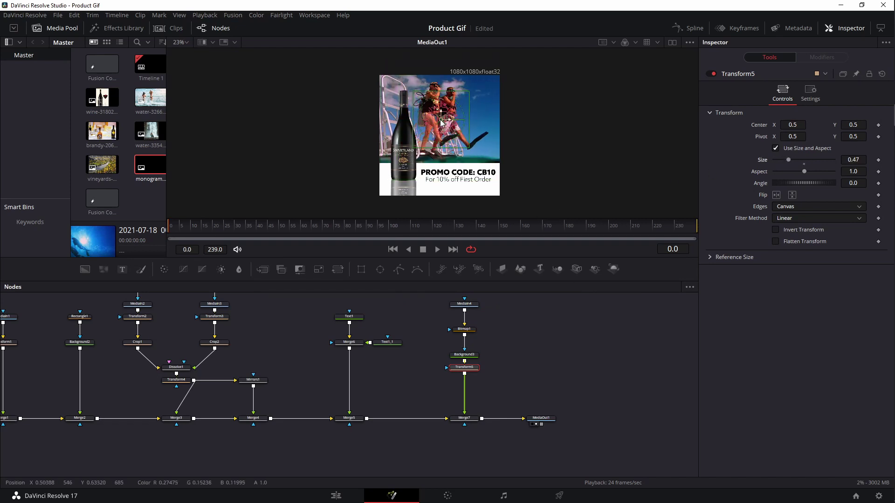
drag(440, 120, 479, 98)
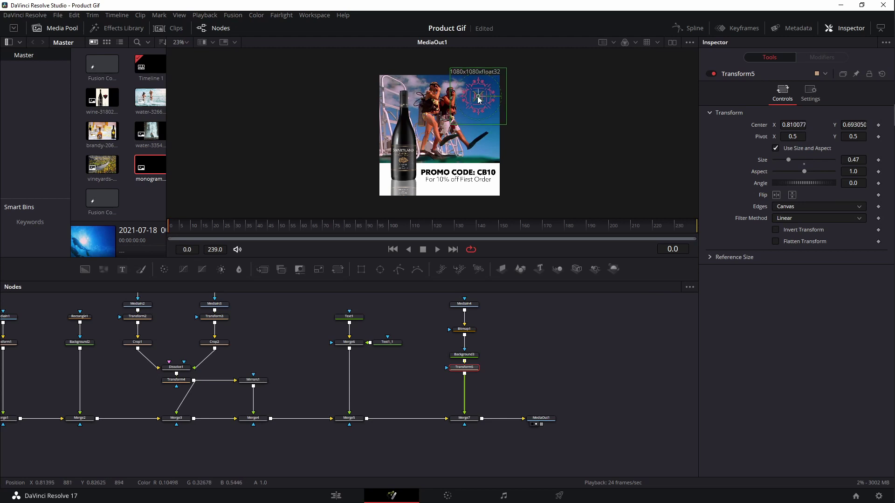
drag(788, 160, 777, 160)
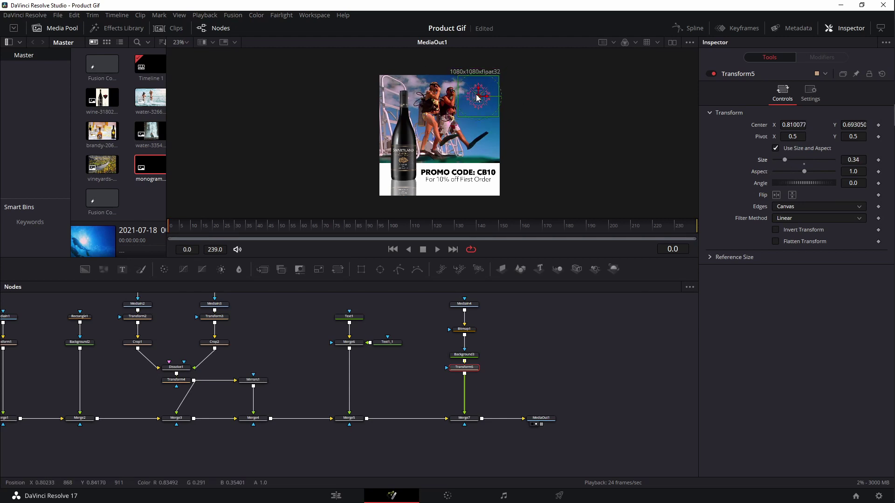
drag(478, 98, 482, 93)
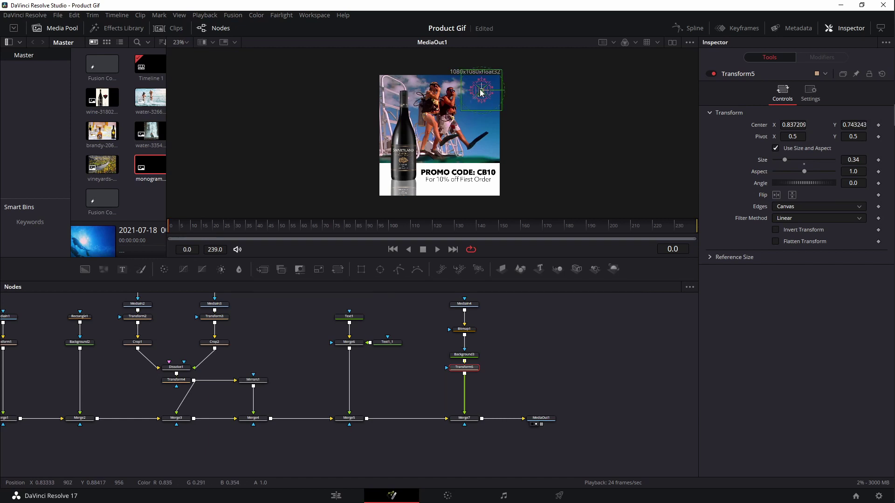
click(545, 346)
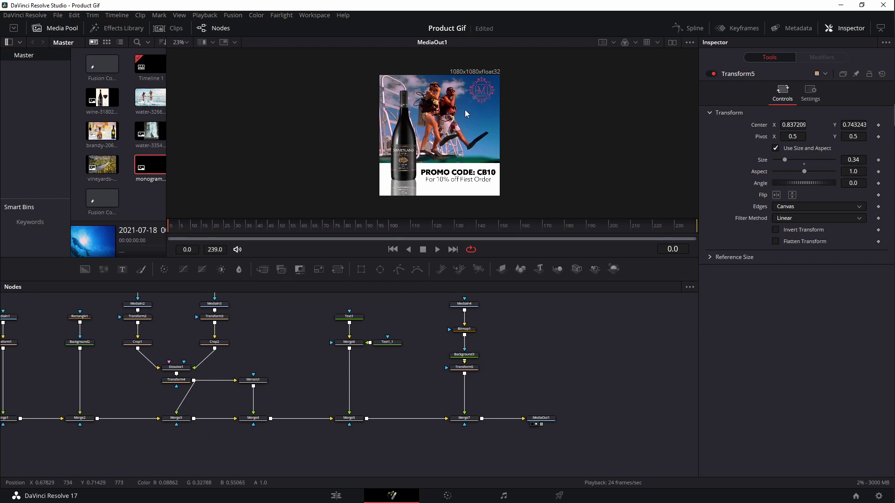
- Play back the composition to check the monogram over the moving scuba footage
drag(527, 351, 520, 358)
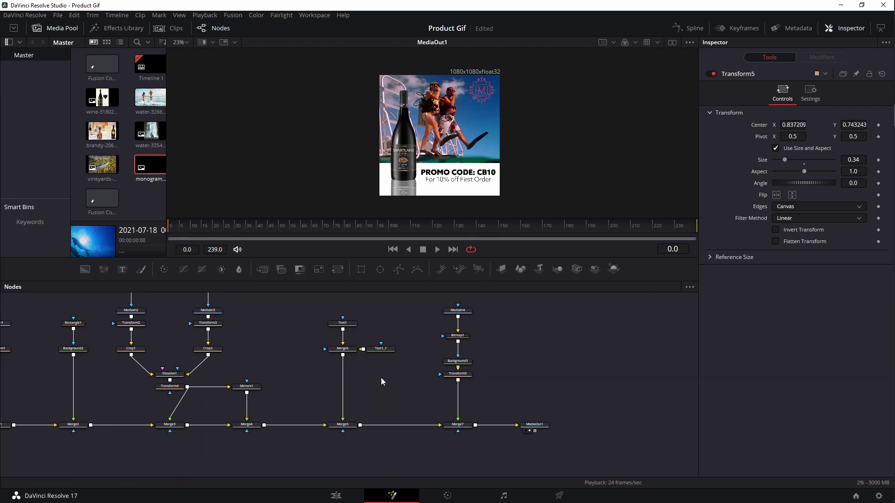
drag(381, 377, 405, 373)
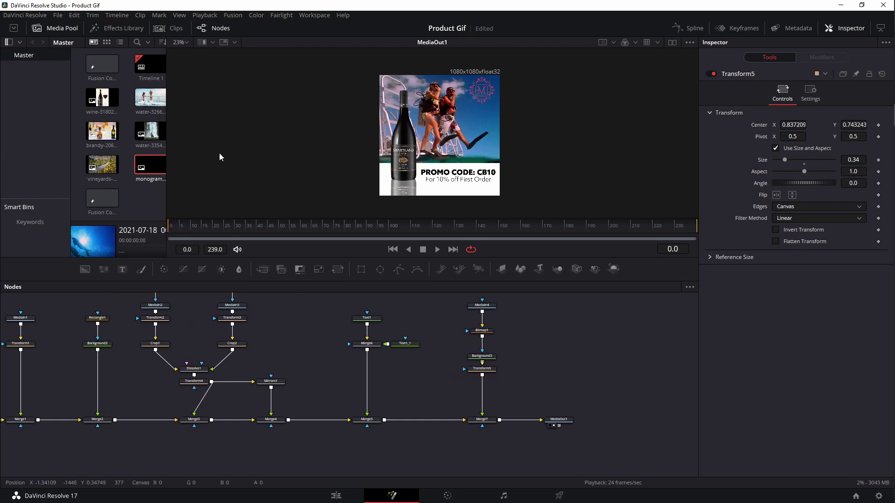
key(space)
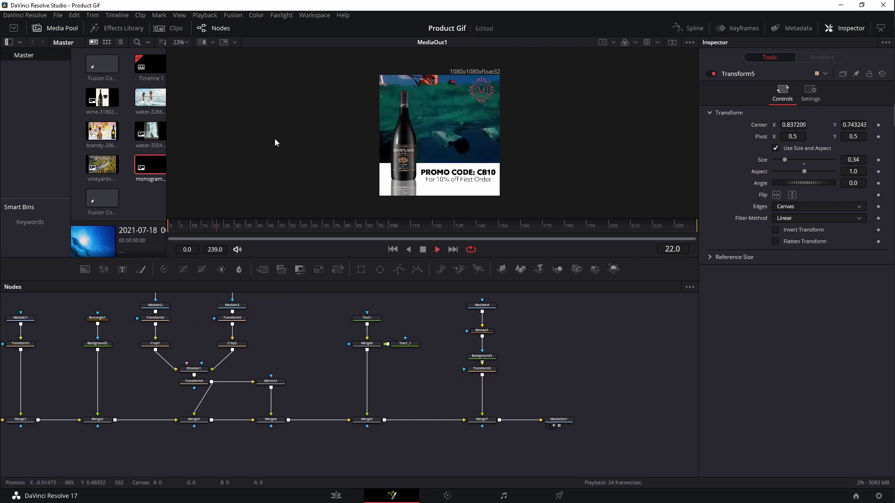
key(space)
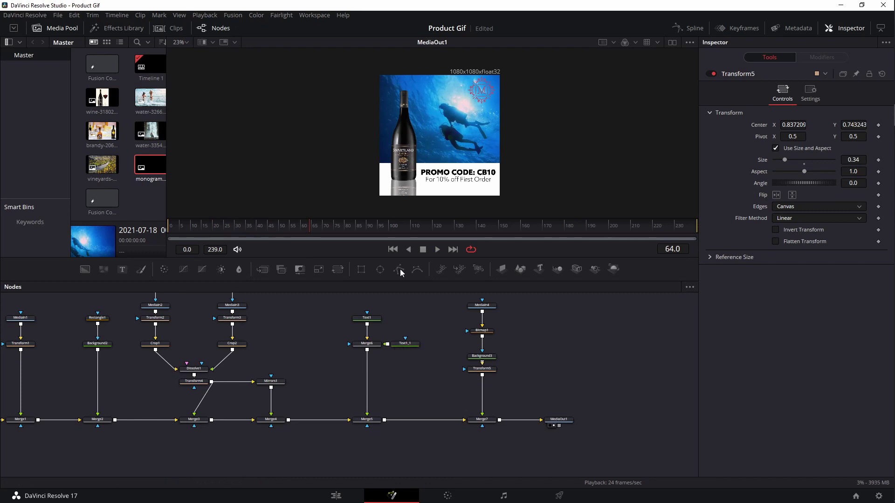
- Keyframe Dissolve1's Background/Foreground at 1.0 on frame 60 and 0.0 on frame 61
drag(394, 340, 493, 317)
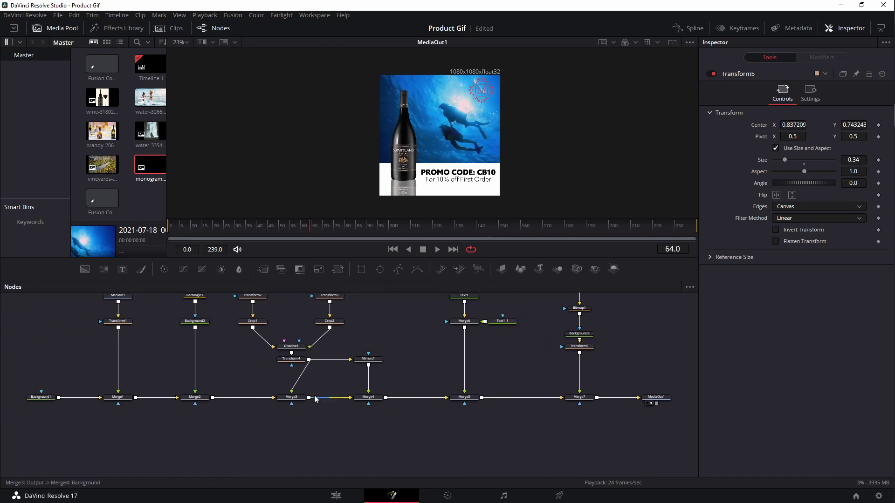
click(293, 347)
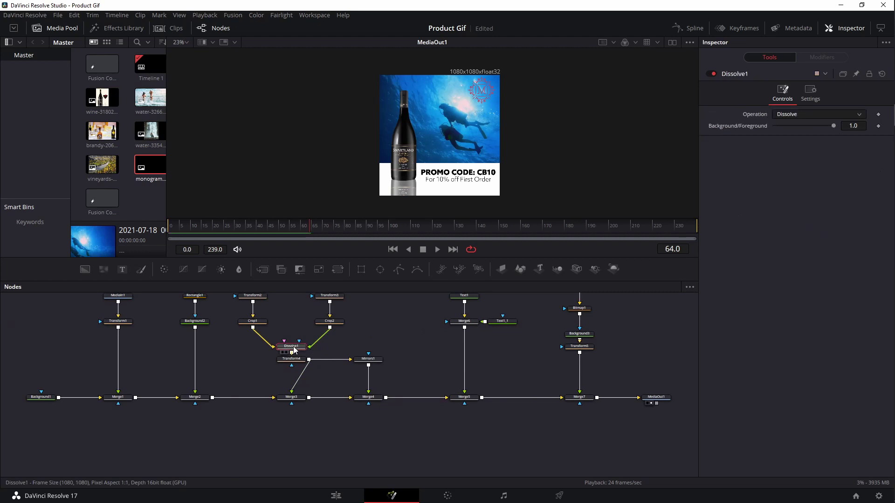
mouse_move(313, 226)
mouse_down()
mouse_move(163, 228)
mouse_move(301, 228)
mouse_up()
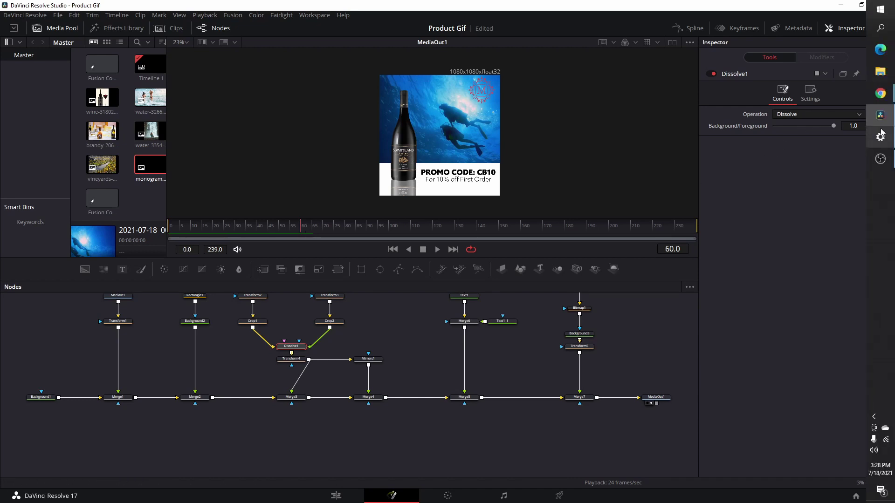
click(878, 126)
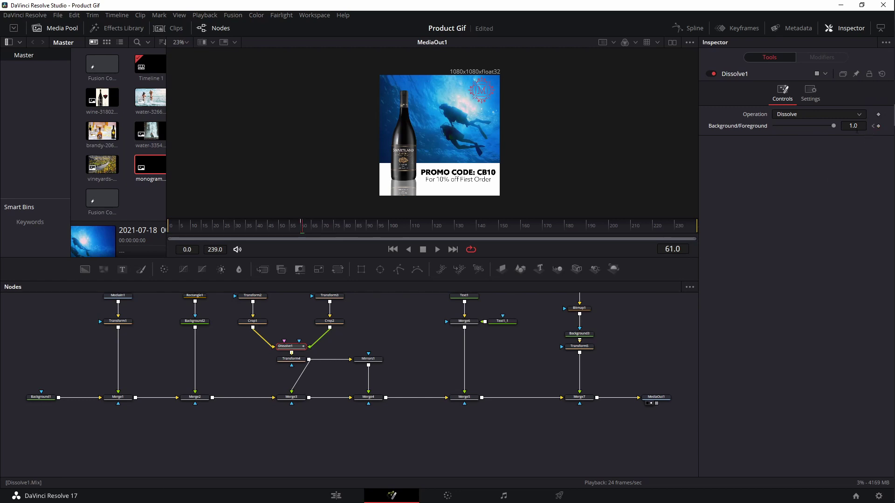
drag(834, 125, 756, 125)
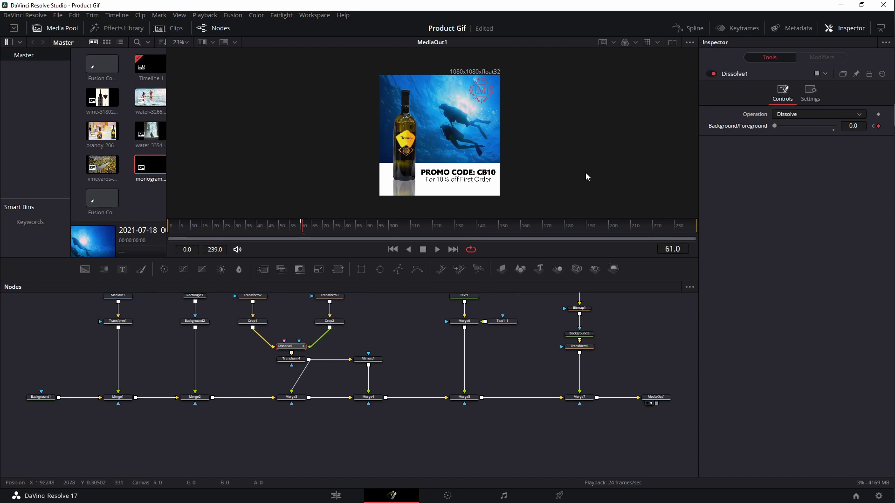
- Keyframe Dissolve1's Background/Foreground at 0.0 on frame 120 and 1.0 on frame 121
key(space)
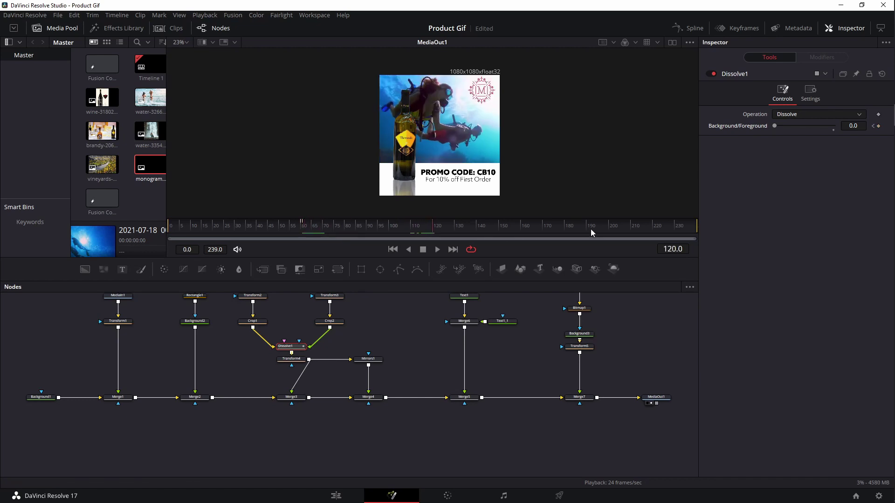
click(878, 126)
key(Right)
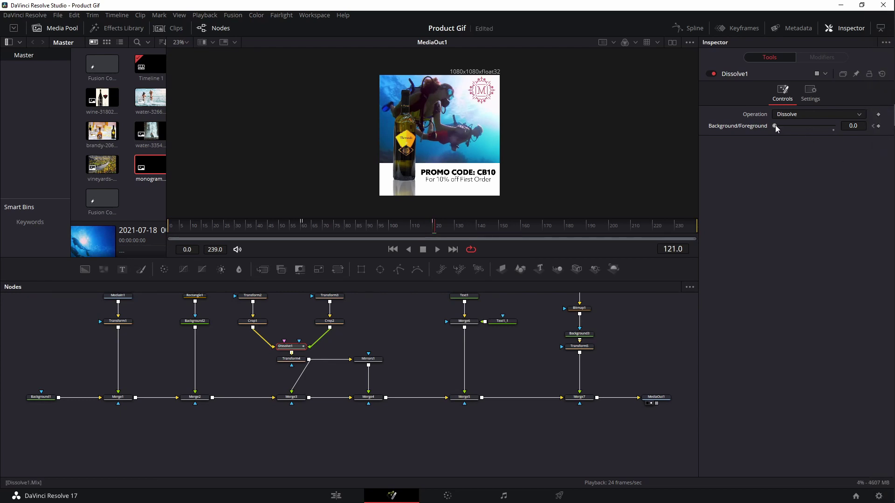
drag(776, 125, 849, 126)
- Play back the composition from before frame 60 past frame 121 to check both bottle swaps
drag(447, 233, 267, 236)
key(space)
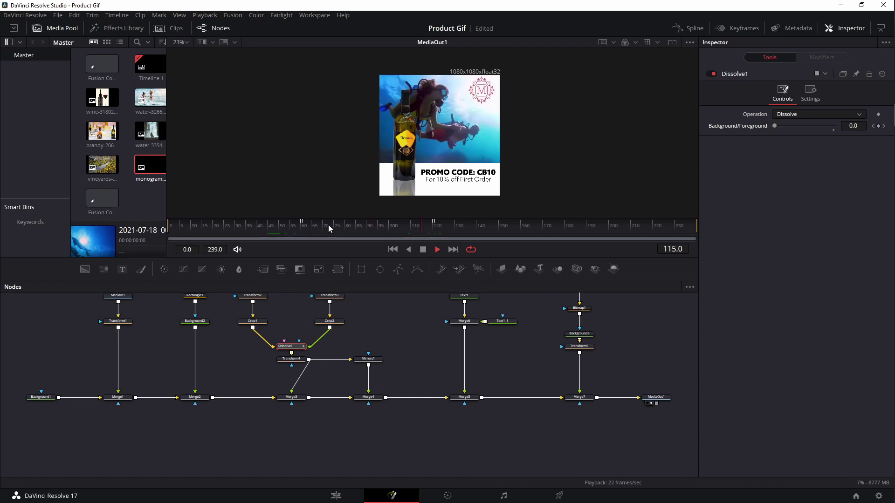
key(space)
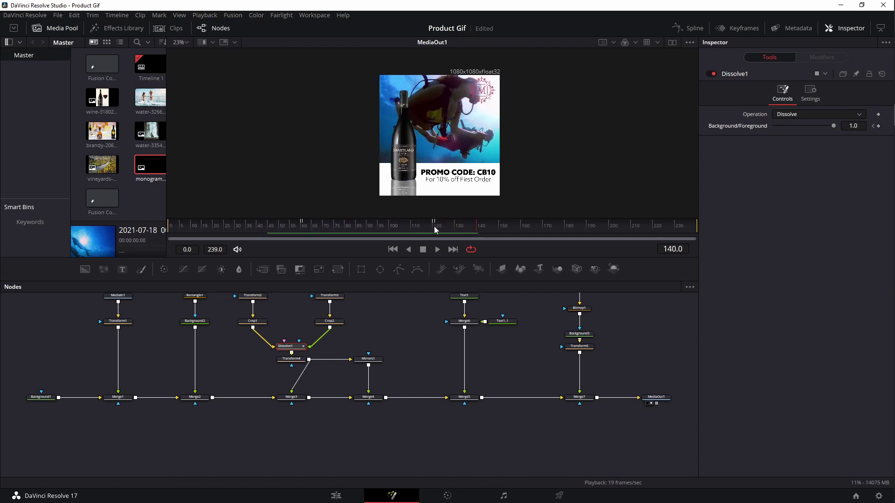
- Replace Dissolve1's frame 61 keyframe with a Background/Foreground value of 0.0 at frame 63, and play back the softened transition
drag(479, 228, 304, 230)
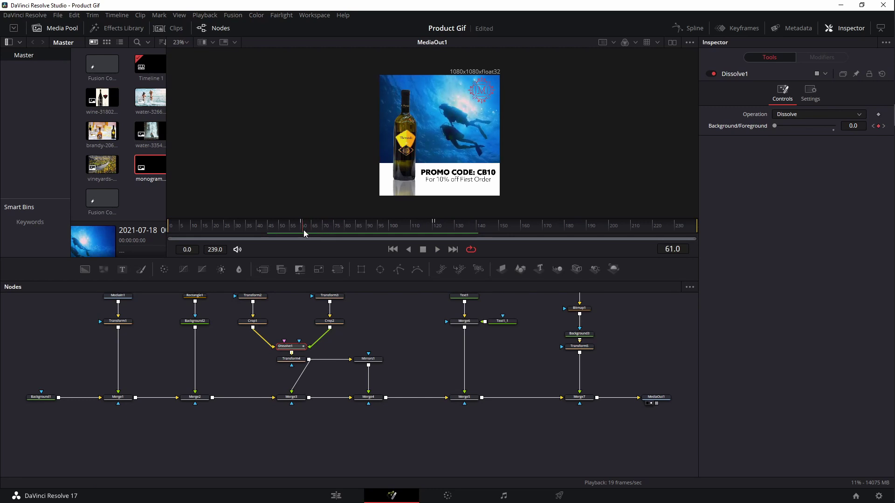
click(879, 126)
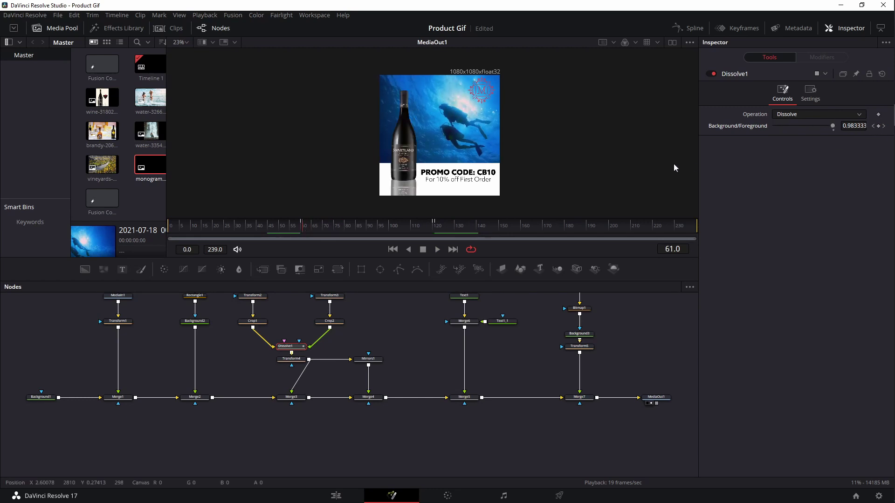
drag(300, 228, 306, 228)
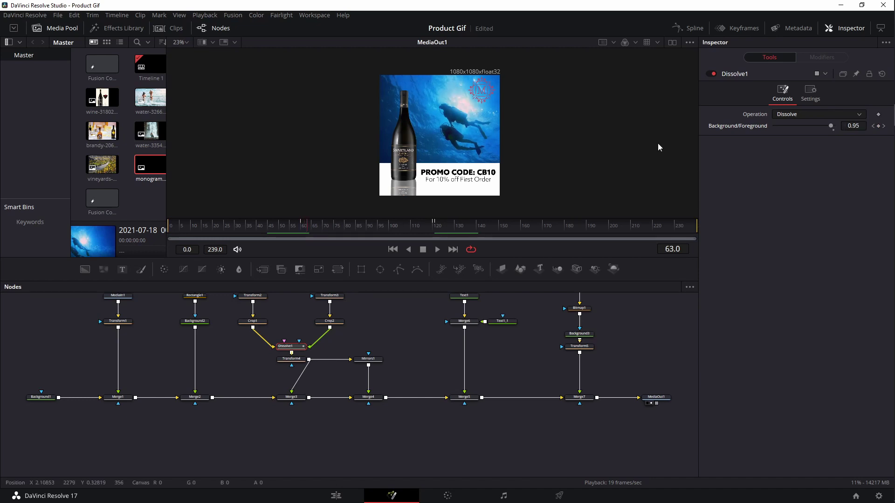
drag(831, 129, 836, 129)
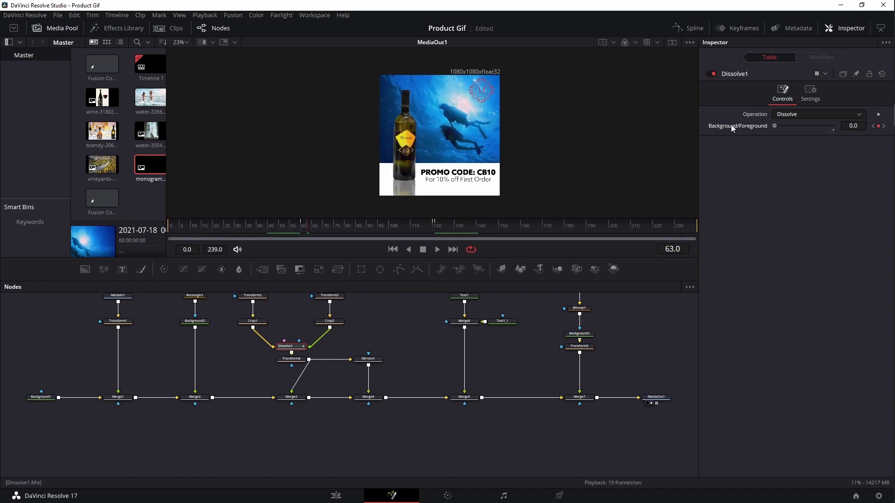
click(288, 229)
key(space)
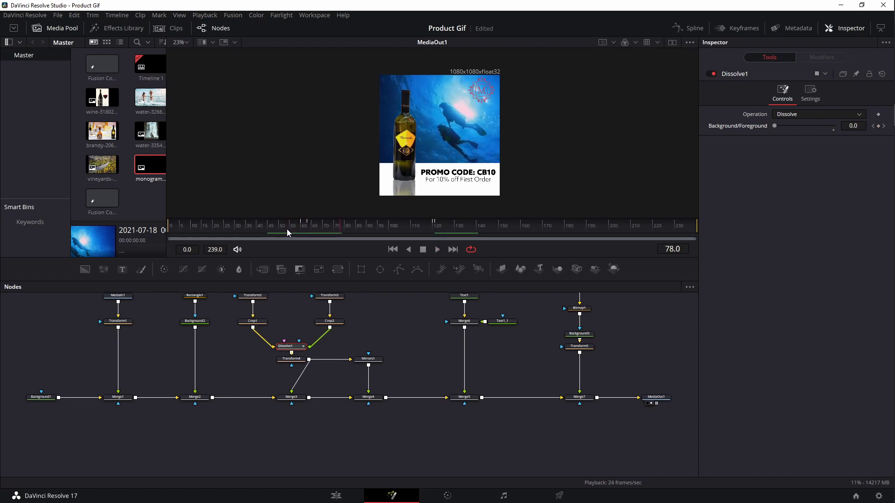
- Play the Fusion Composition clip from its start on the Edit page timeline to review the finished animation
click(347, 499)
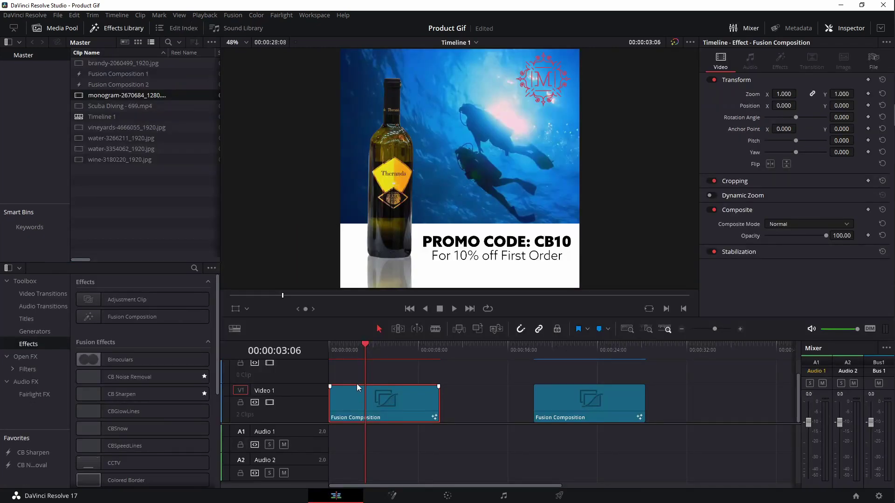
drag(366, 344, 316, 342)
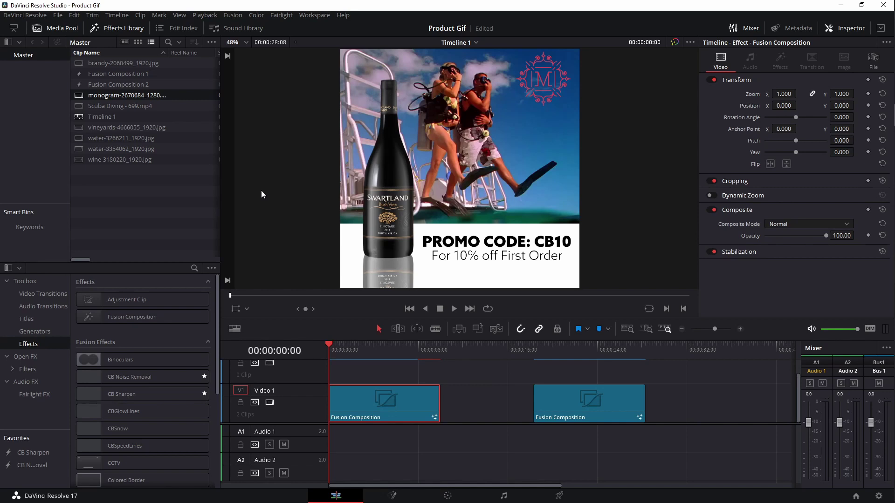
key(space)
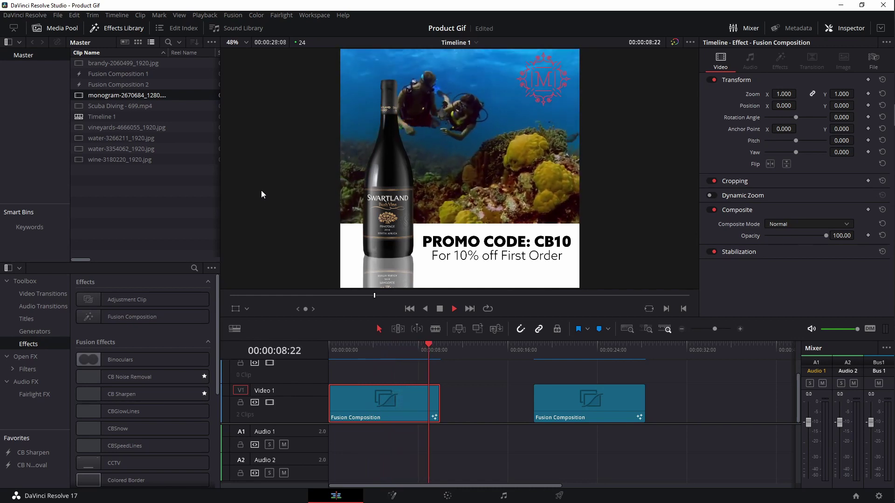
key(space)
drag(422, 345, 382, 346)
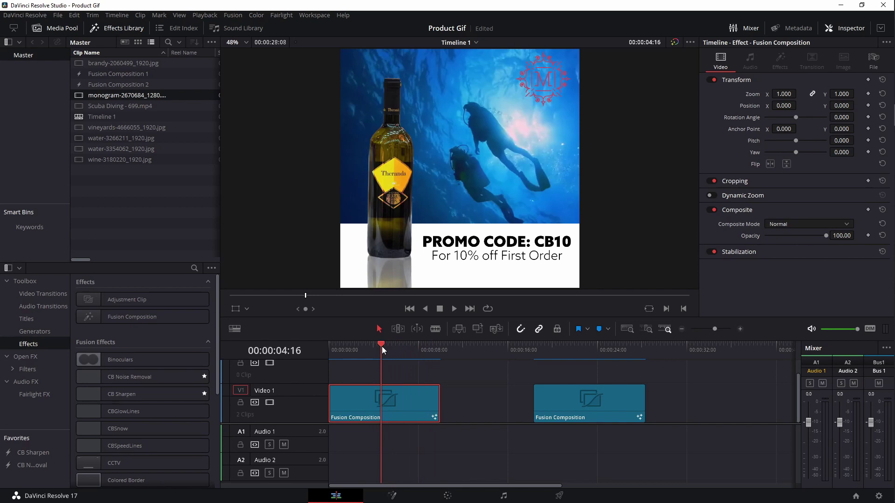
- Delete the second Fusion Composition clip from Video 1 and return the playhead to the timeline start
click(565, 393)
key(Delete)
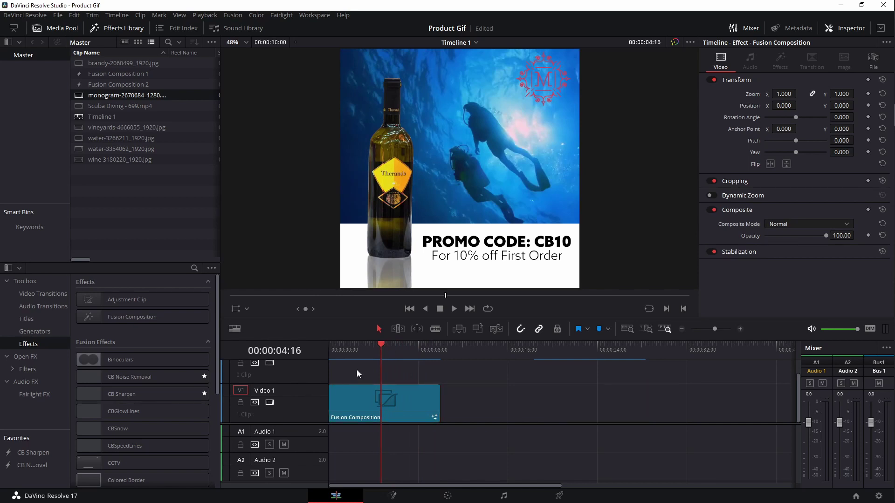
drag(336, 346, 331, 346)
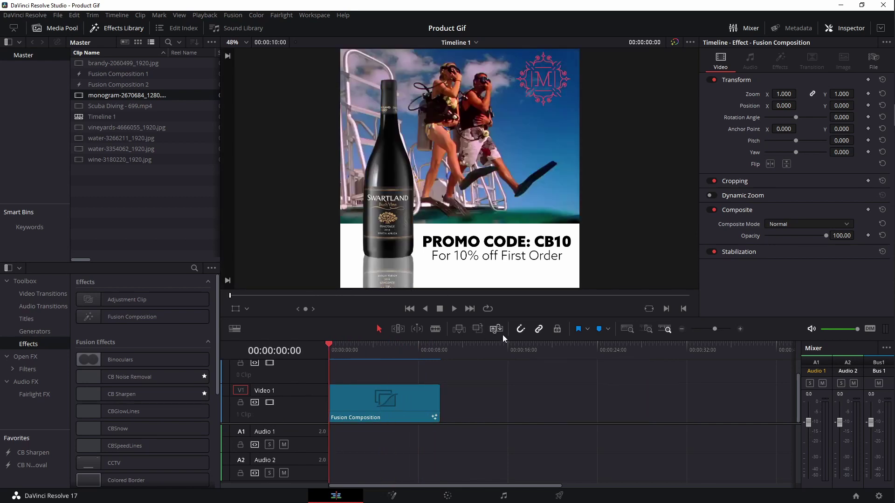
- Add the timeline to the render queue as a single QuickTime H.264 clip, TEST Insta.mov, saved on the Desktop
click(559, 496)
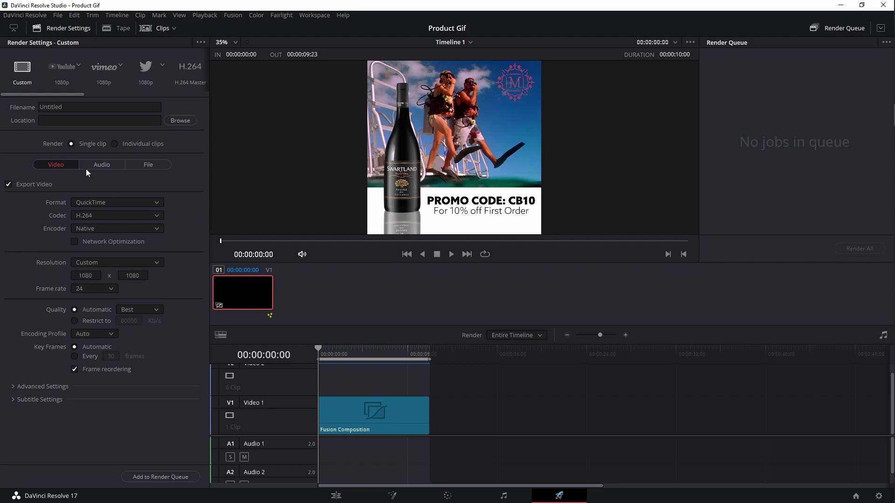
double_click(40, 107)
click(161, 476)
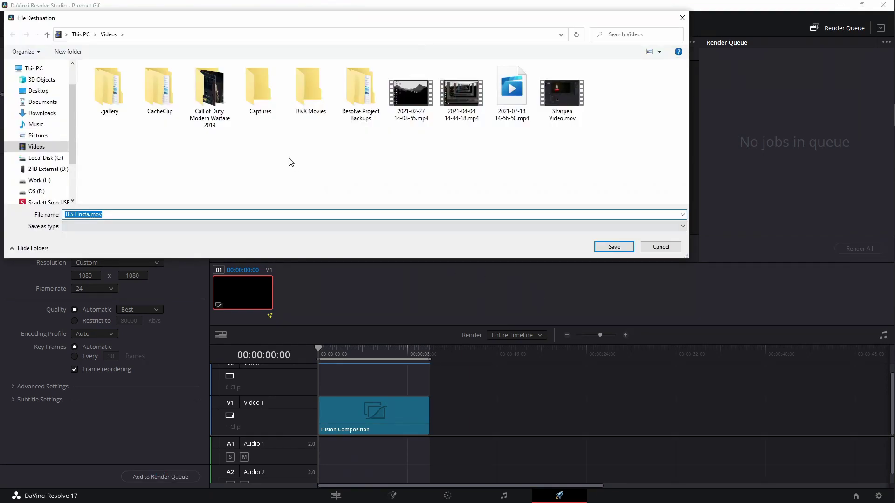
click(38, 90)
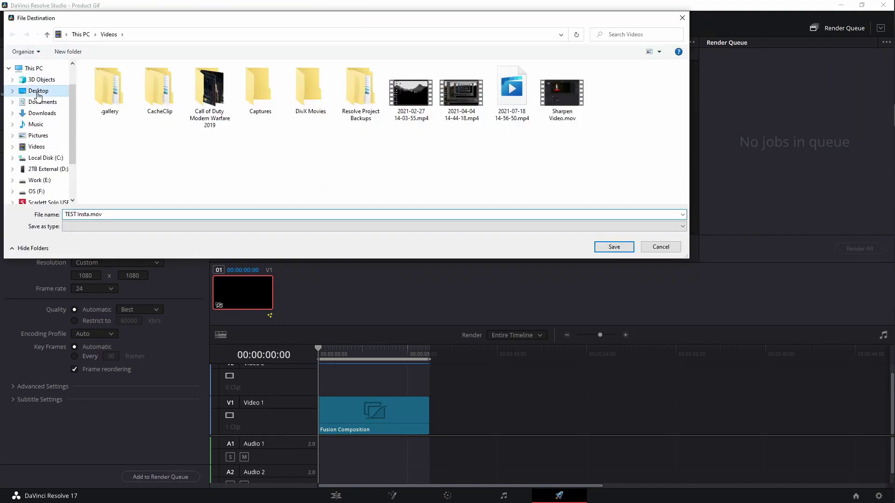
click(614, 247)
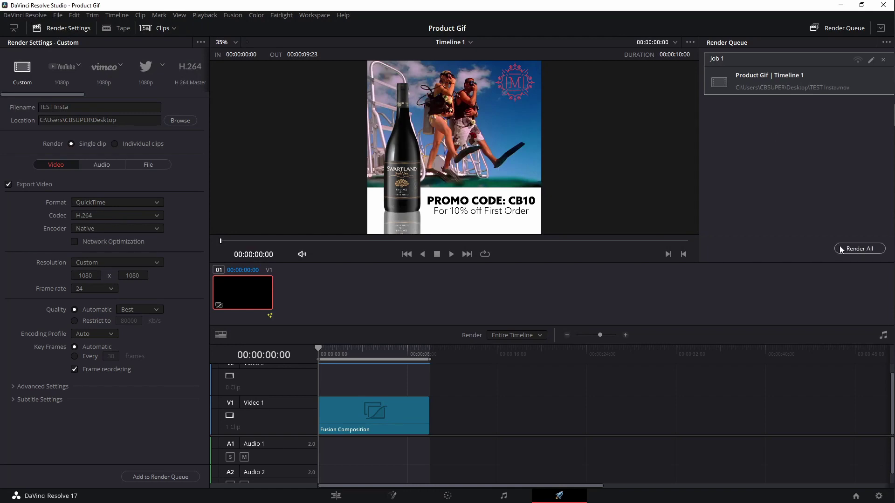
- Render the queued job, and open the exported TEST Insta.mov from the desktop
click(860, 248)
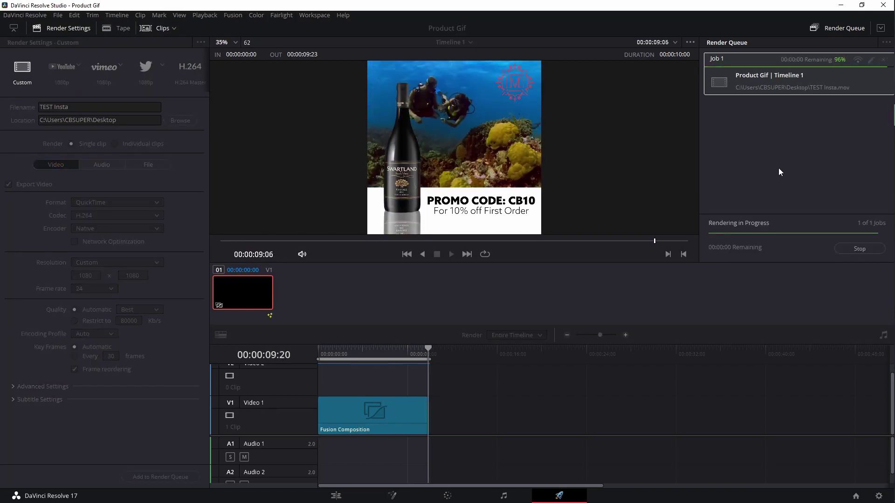
click(842, 7)
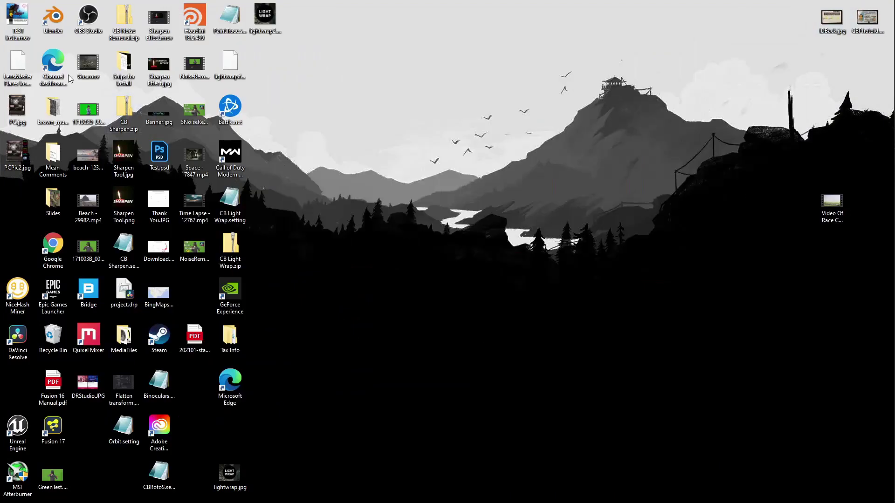
double_click(18, 18)
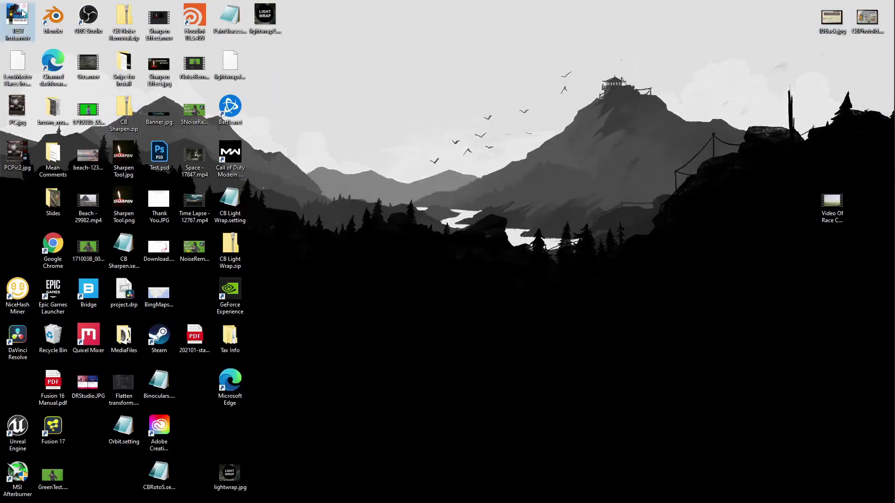